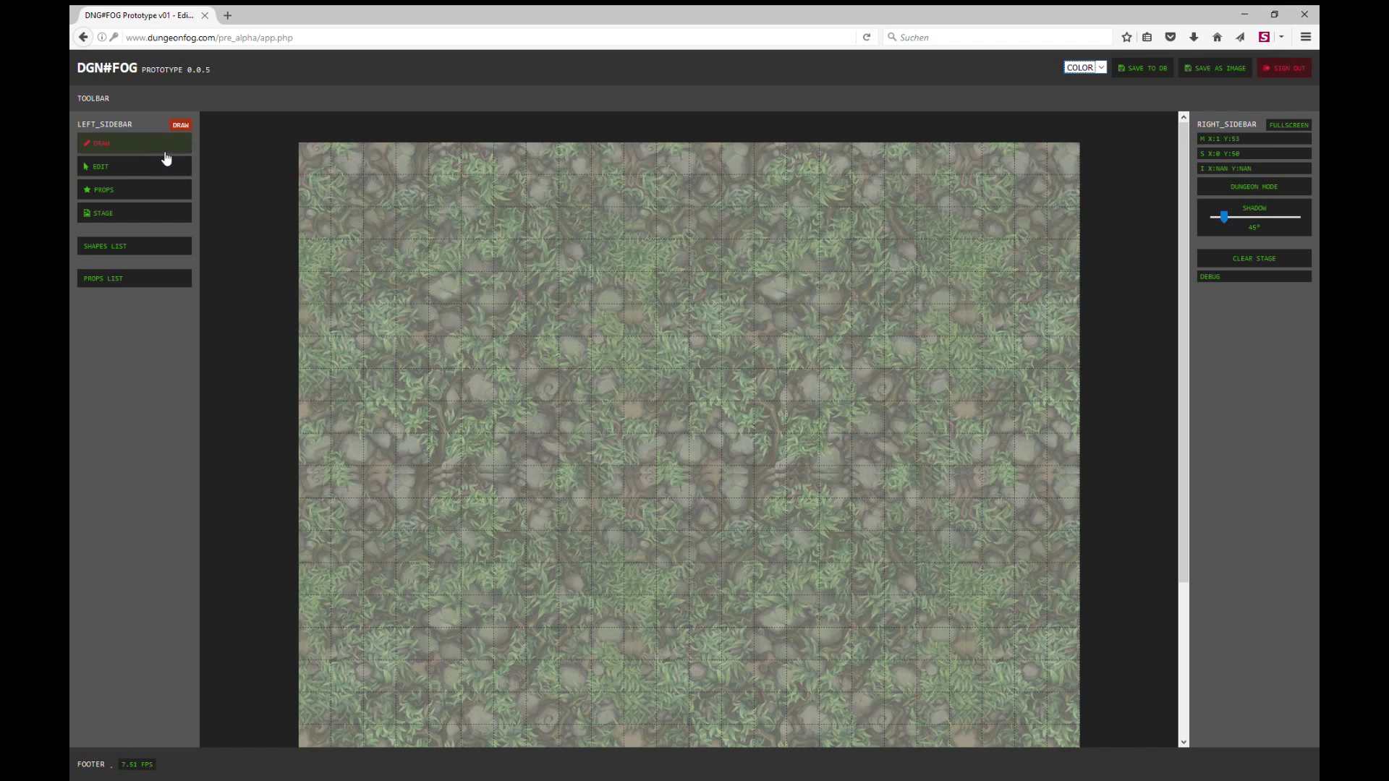
Place the first corner of a new room on the empty grass map.
click(462, 272)
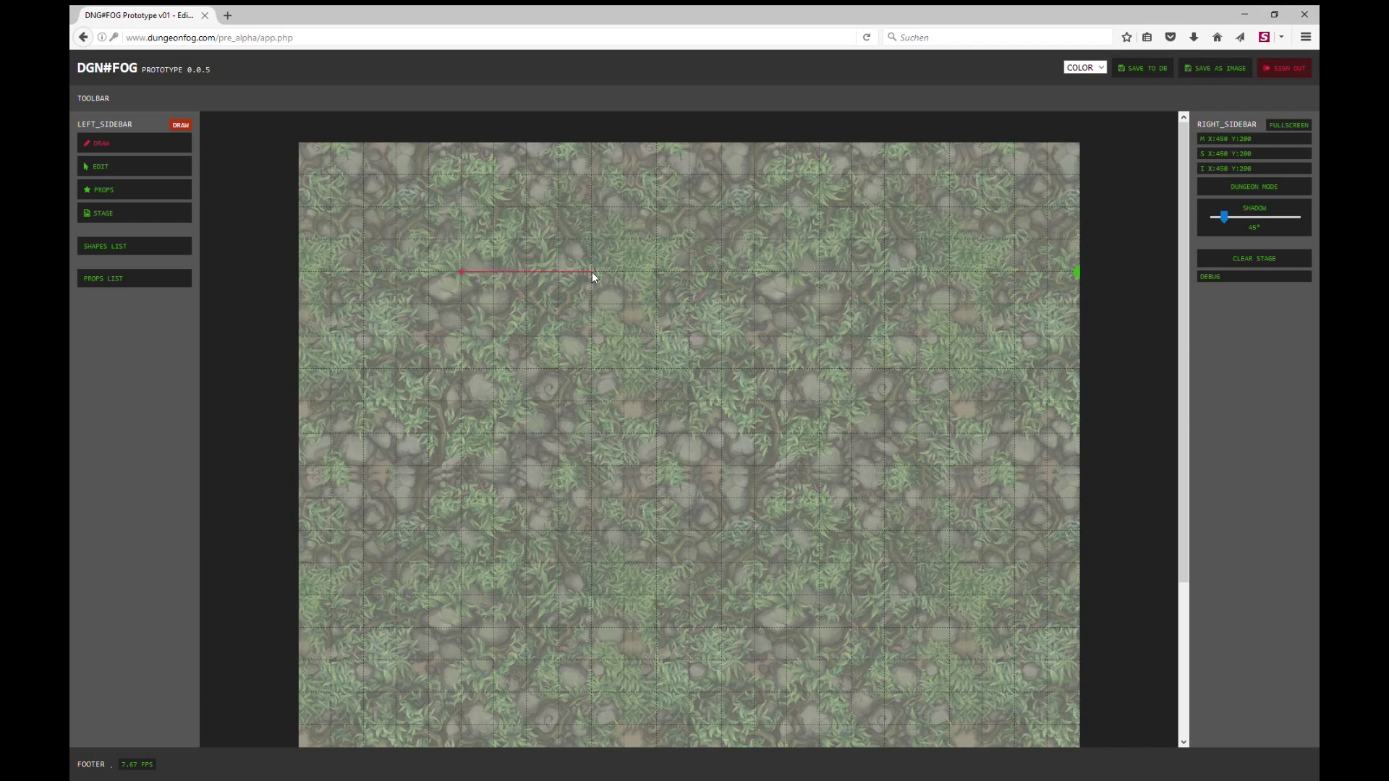
Finish the square stone room by placing its other three corners and closing it.
click(592, 272)
click(592, 401)
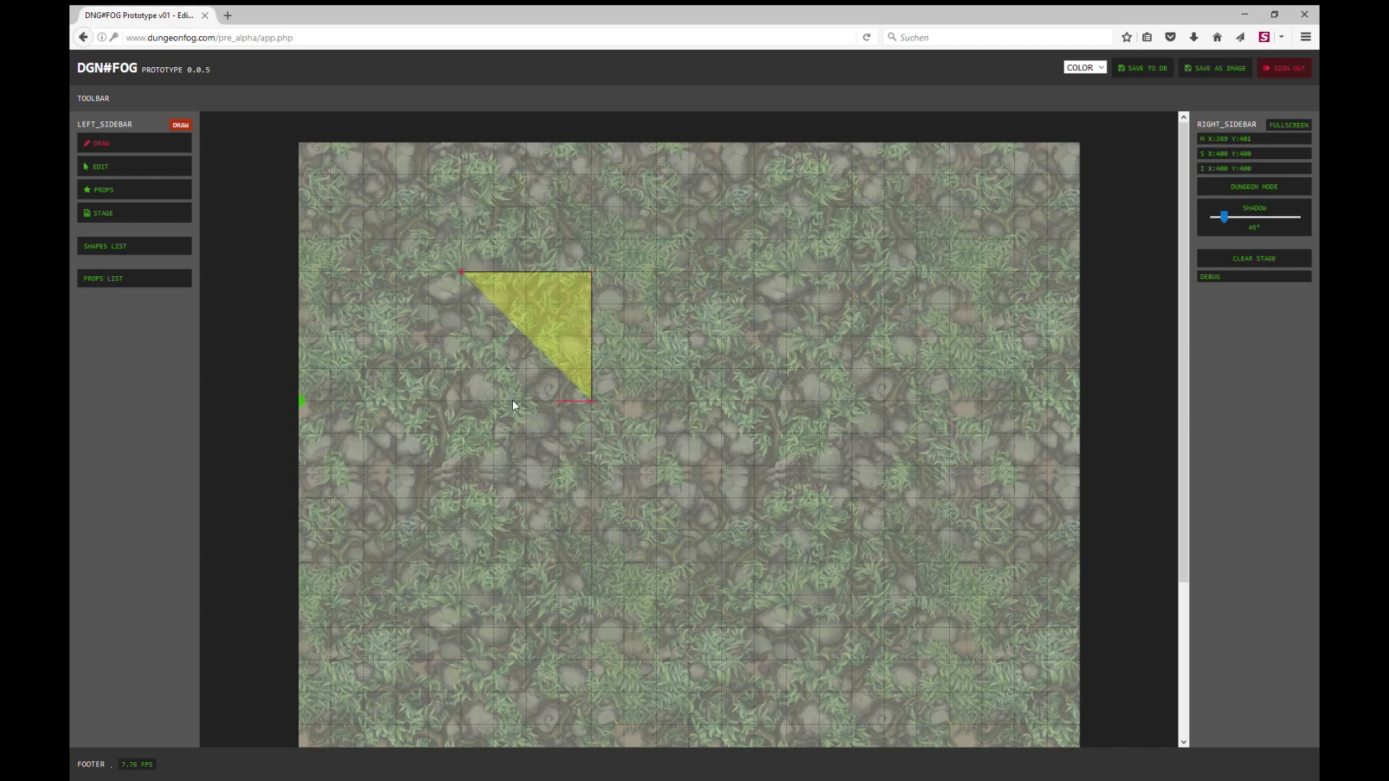
click(464, 401)
click(466, 275)
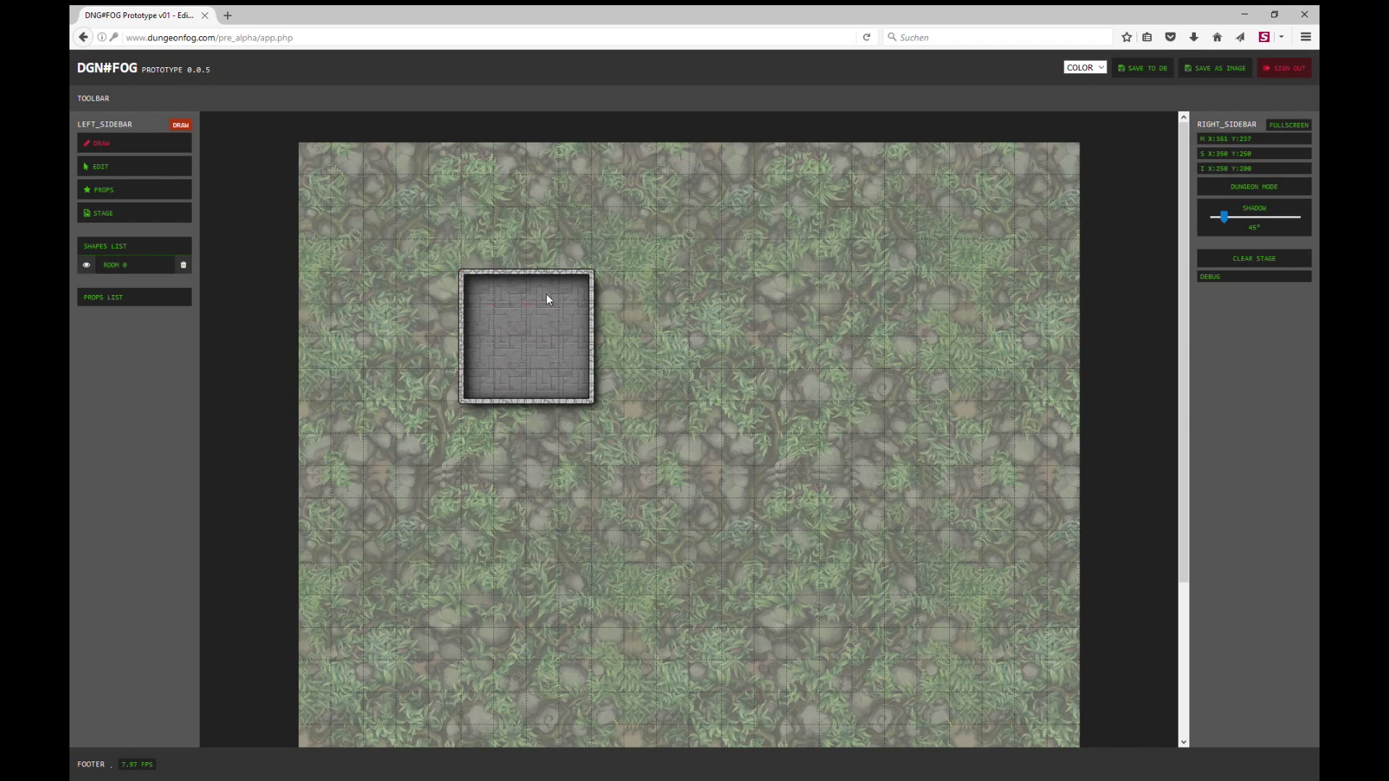
Draw a second room beside the square, with a clipped bottom-right corner.
click(592, 273)
click(719, 270)
click(720, 337)
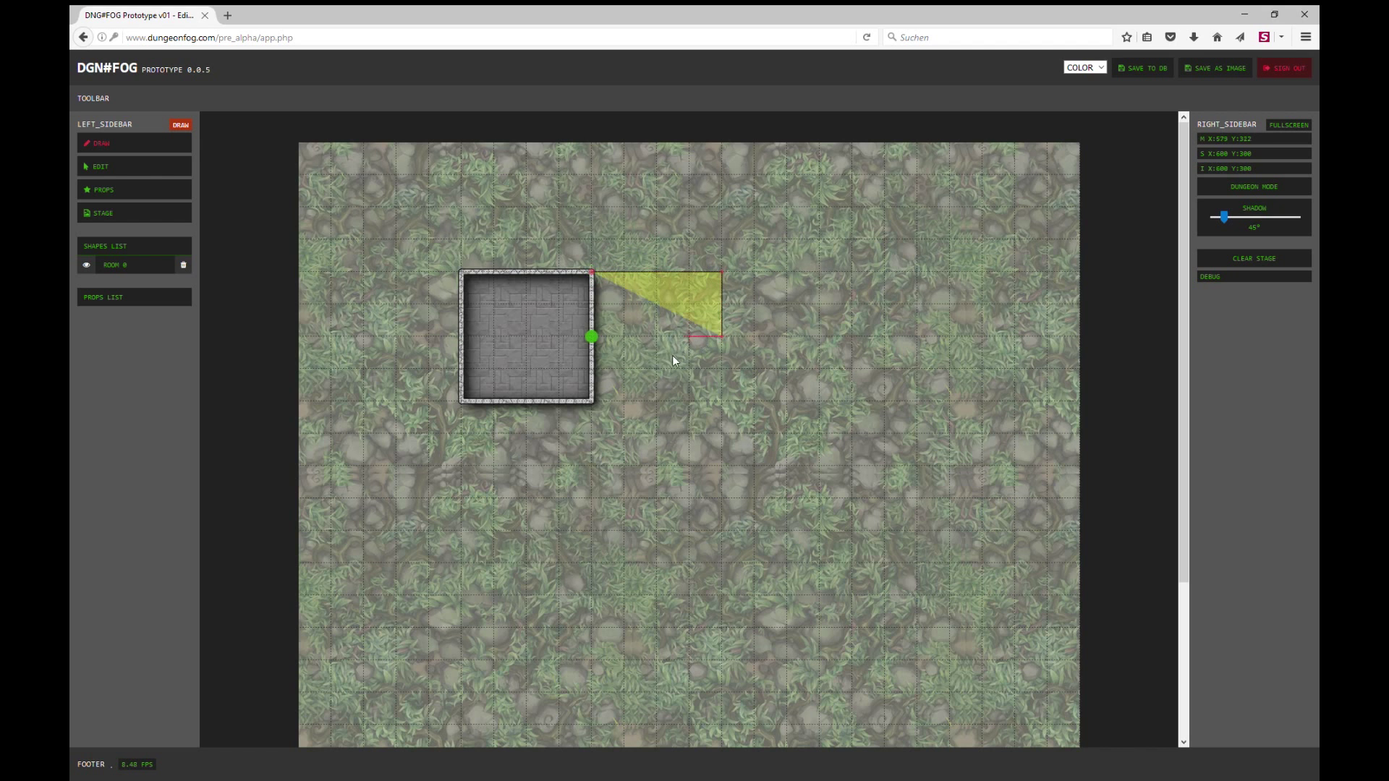
click(657, 400)
click(592, 401)
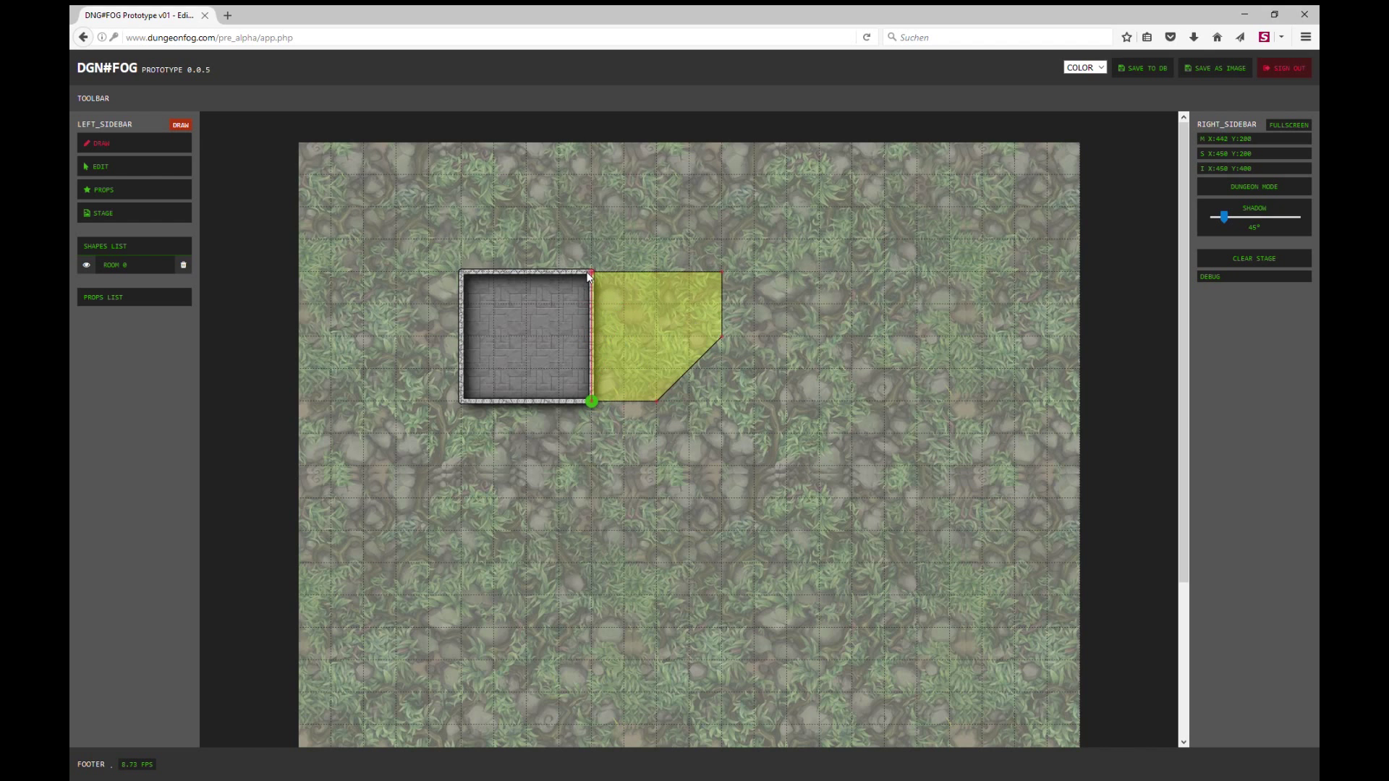
click(590, 274)
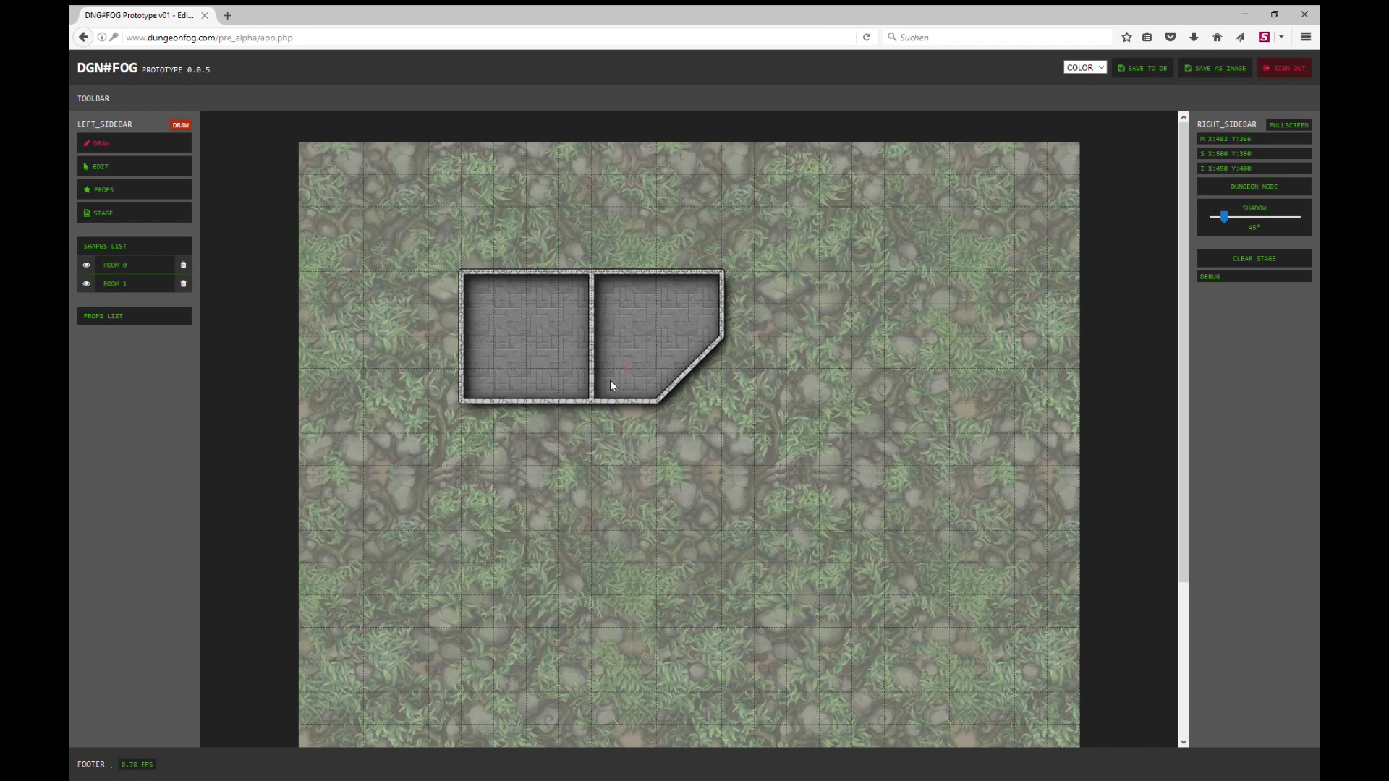
Outline the long slanted room below the two rooms and select it.
click(626, 467)
click(688, 529)
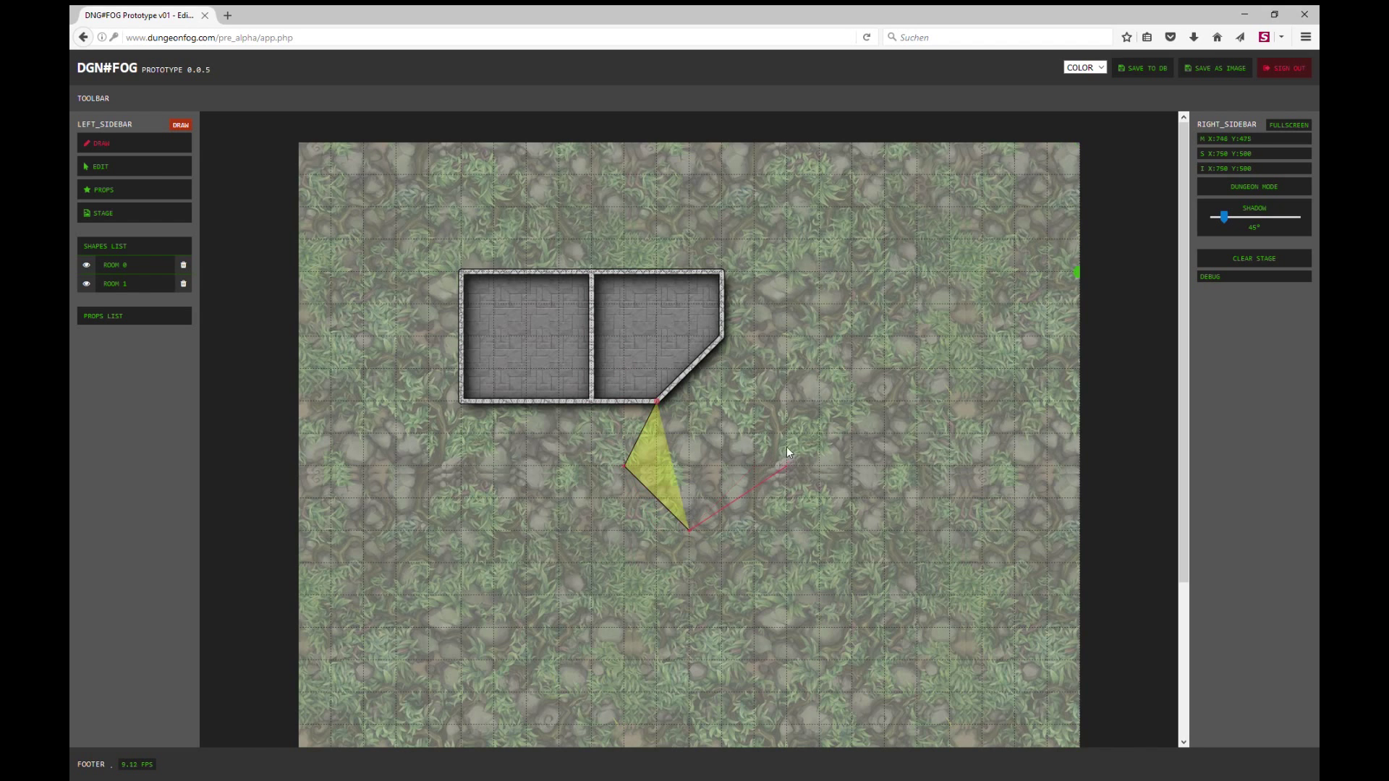
click(853, 340)
click(759, 317)
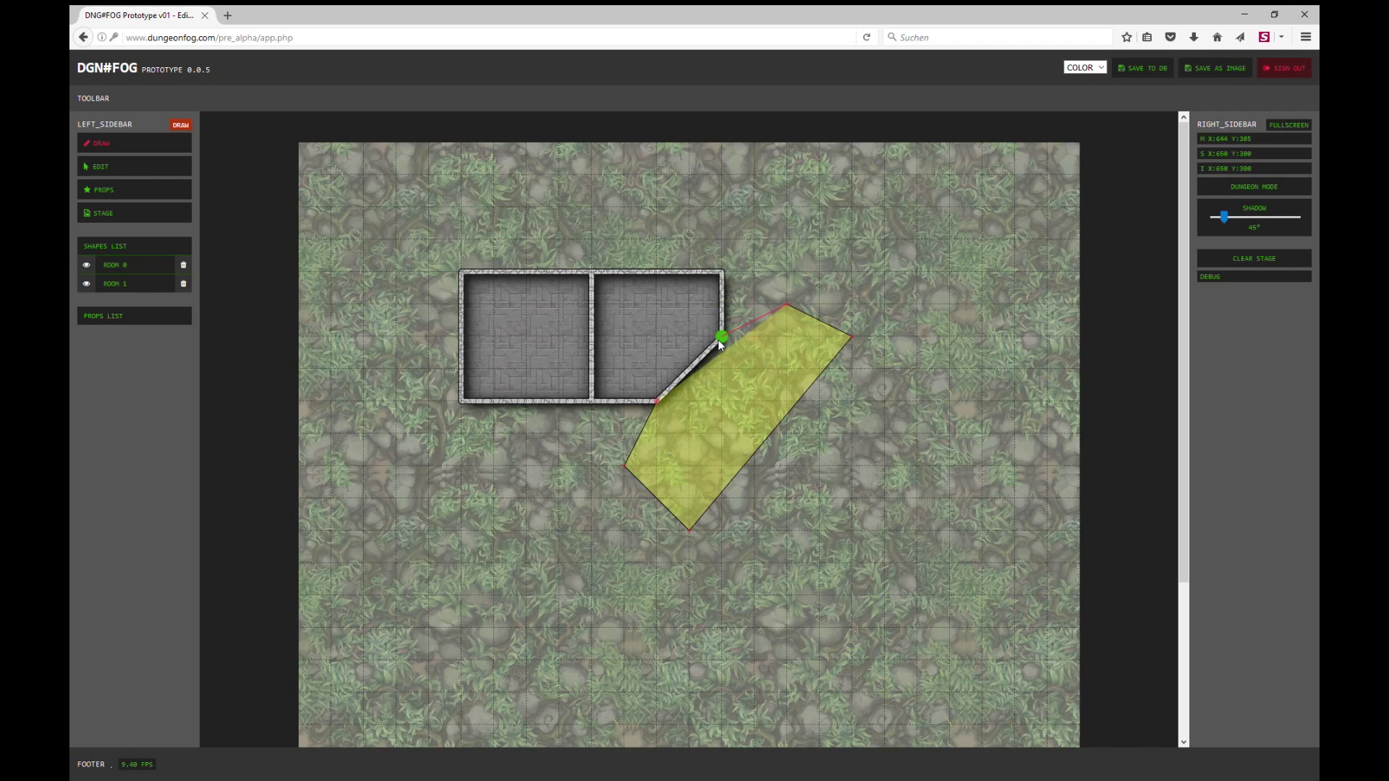
click(721, 337)
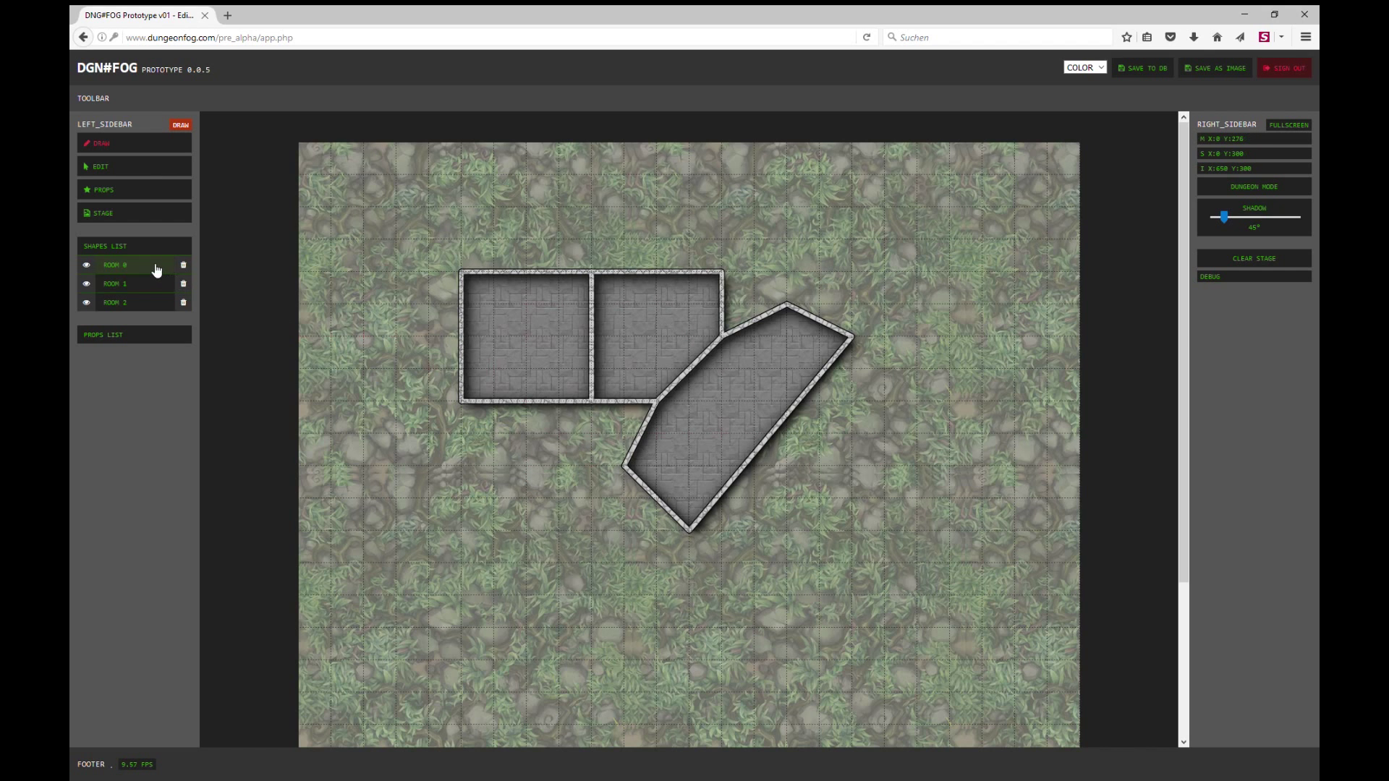
click(137, 308)
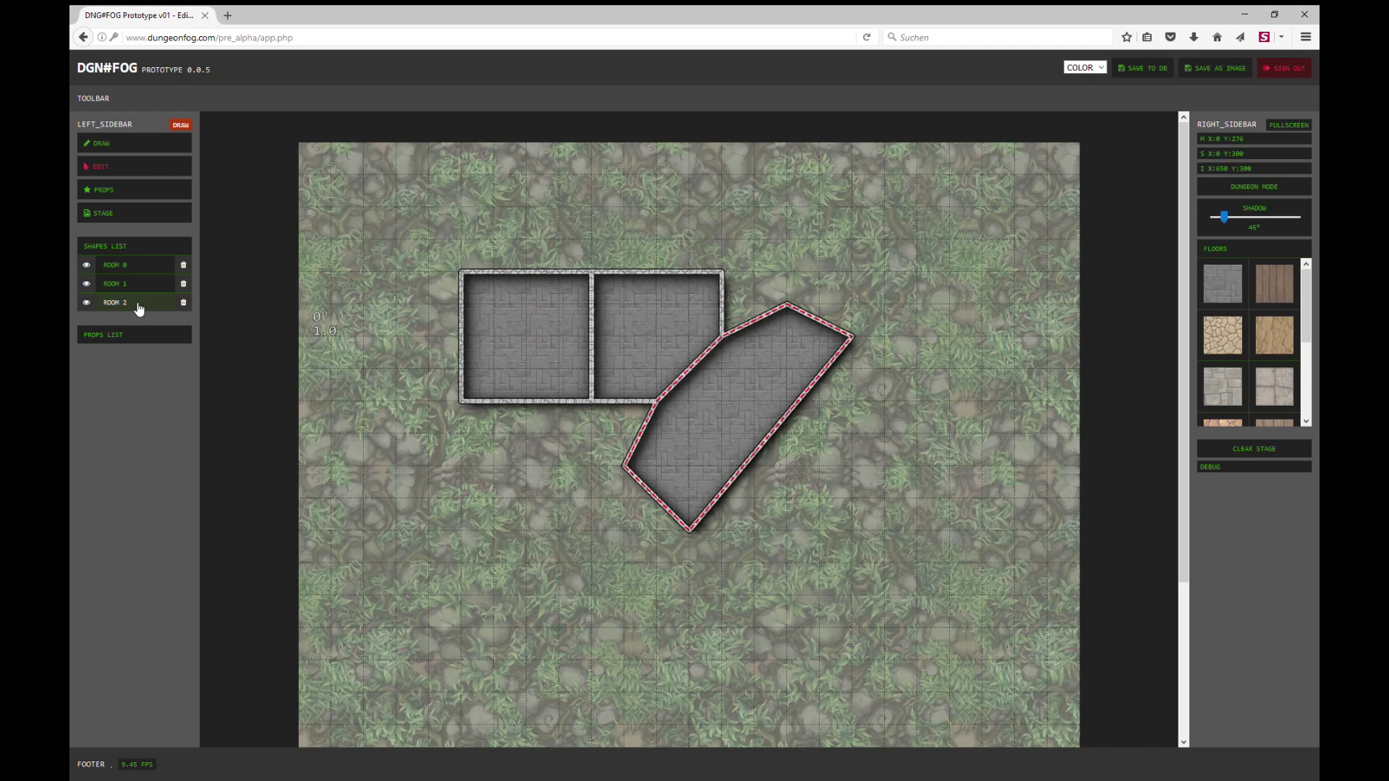
Delete the slanted room and draw a diamond chamber off the clipped corner.
click(184, 302)
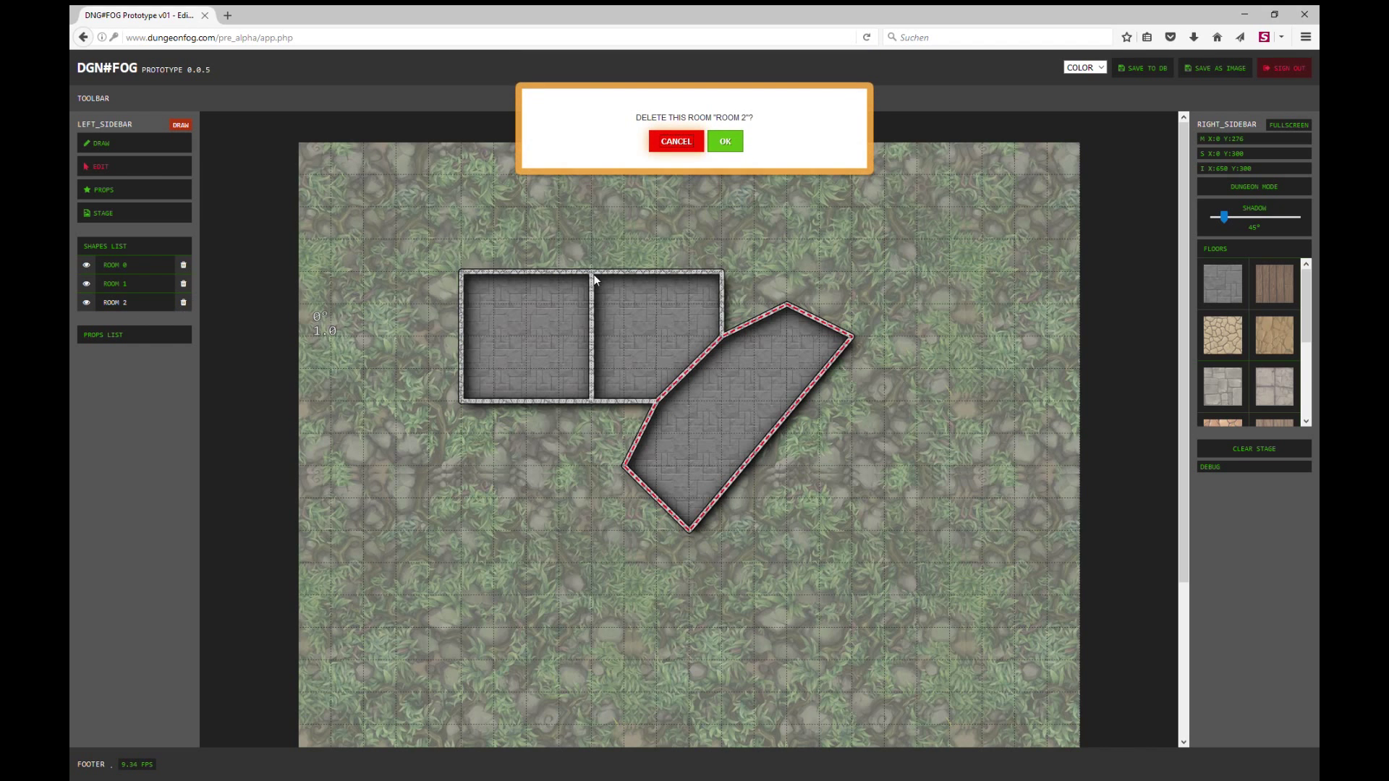
click(745, 154)
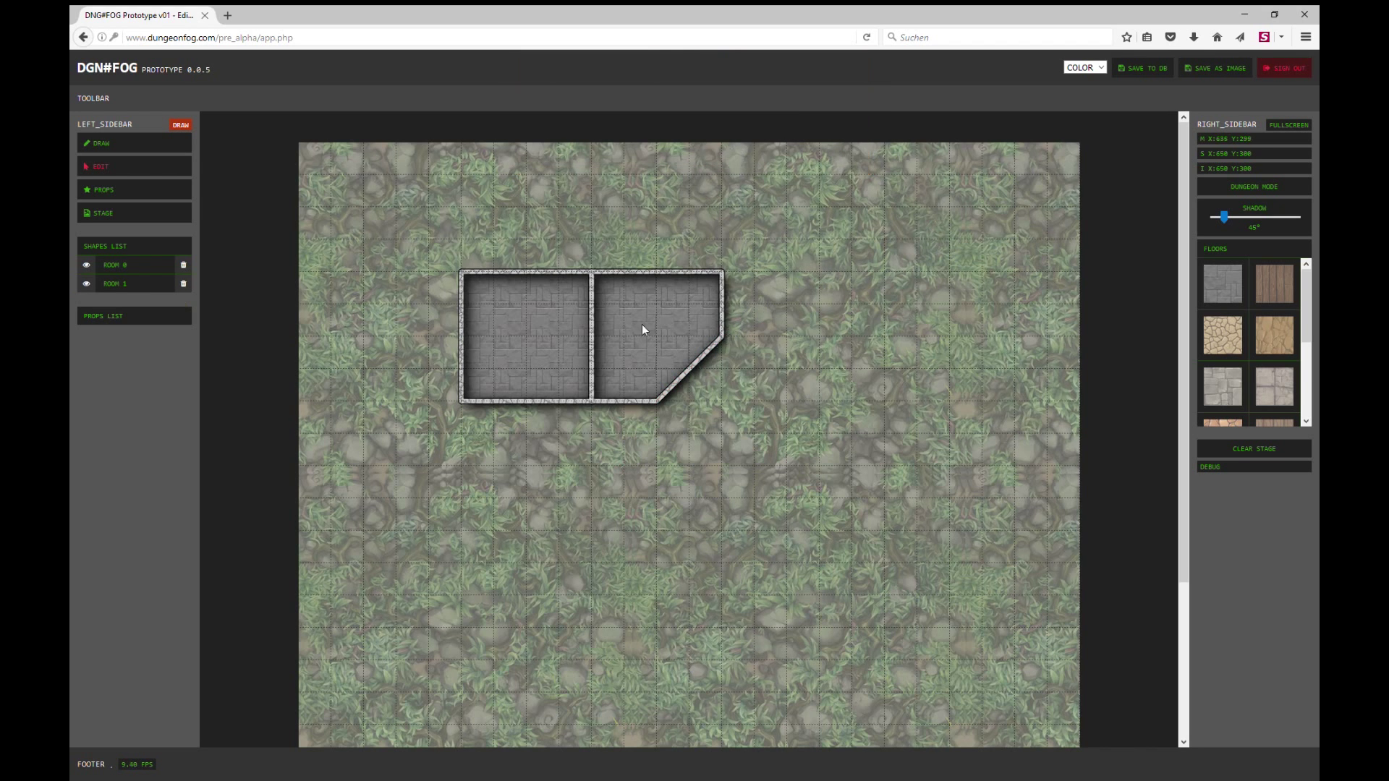
click(174, 145)
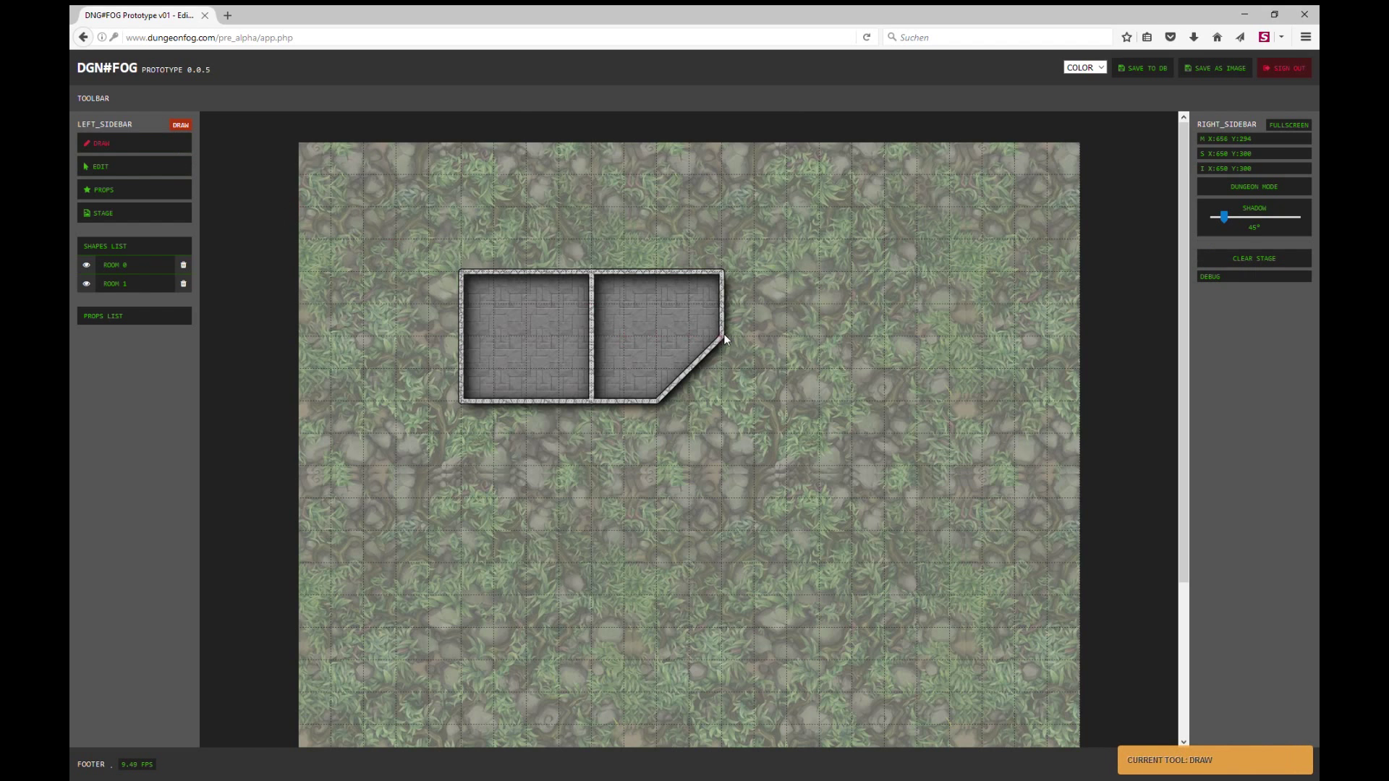
click(788, 402)
click(716, 476)
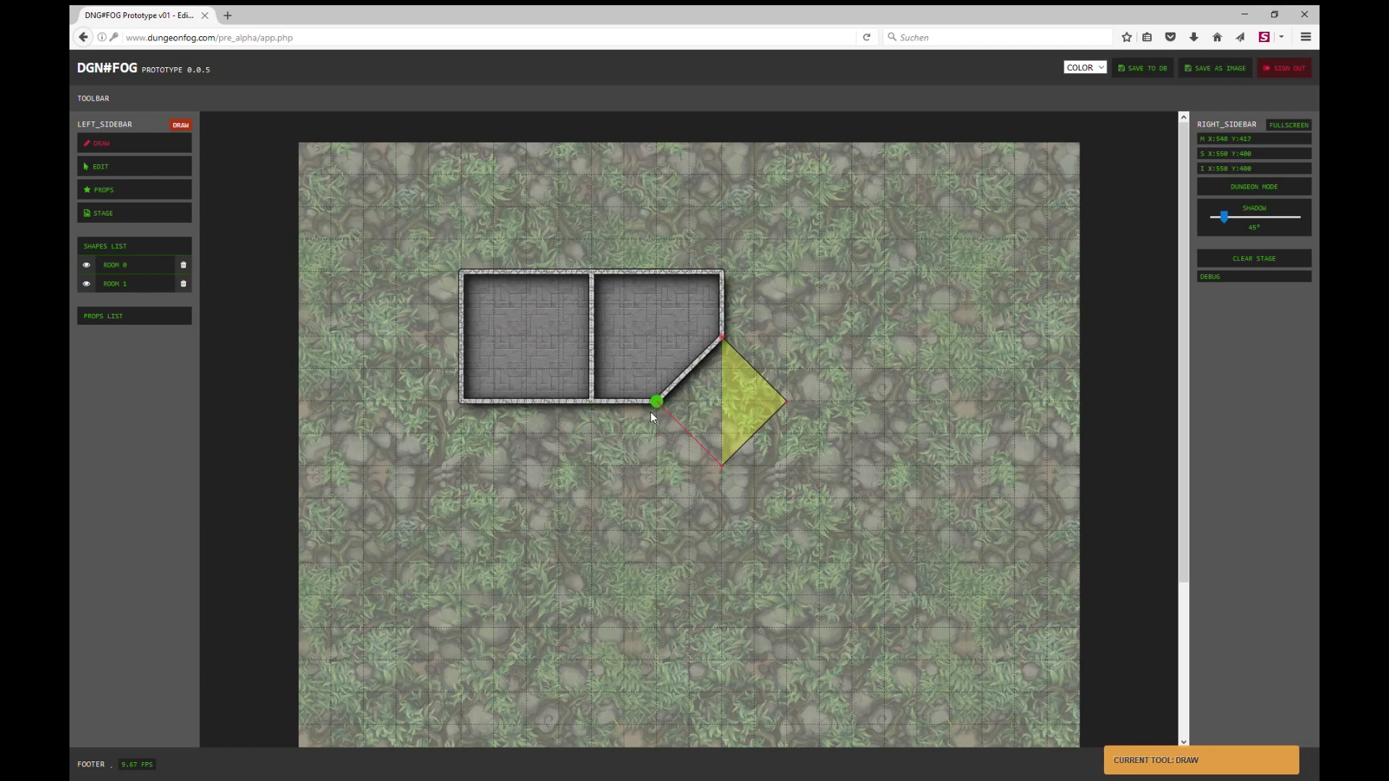
click(655, 401)
click(720, 340)
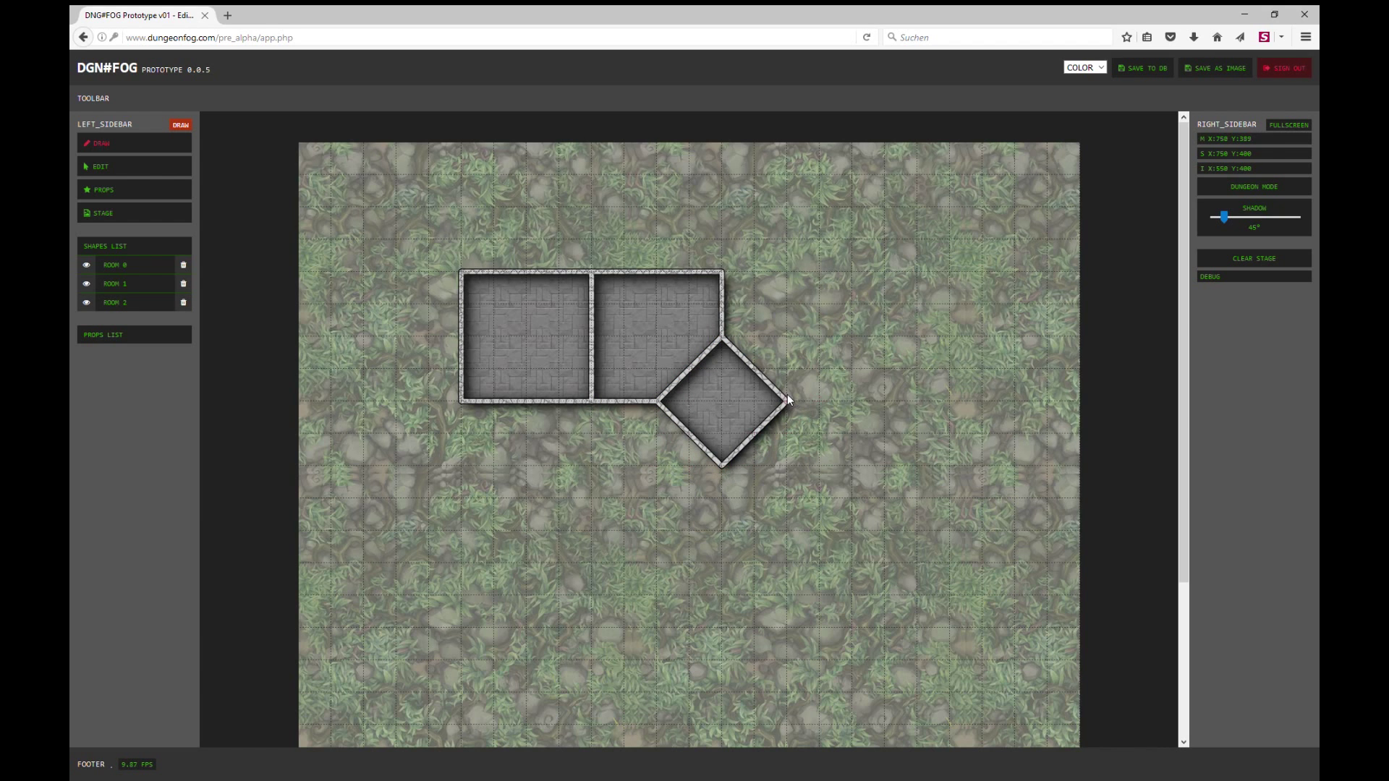
Draw the long narrow corridor running down from the diamond chamber.
click(788, 596)
click(722, 597)
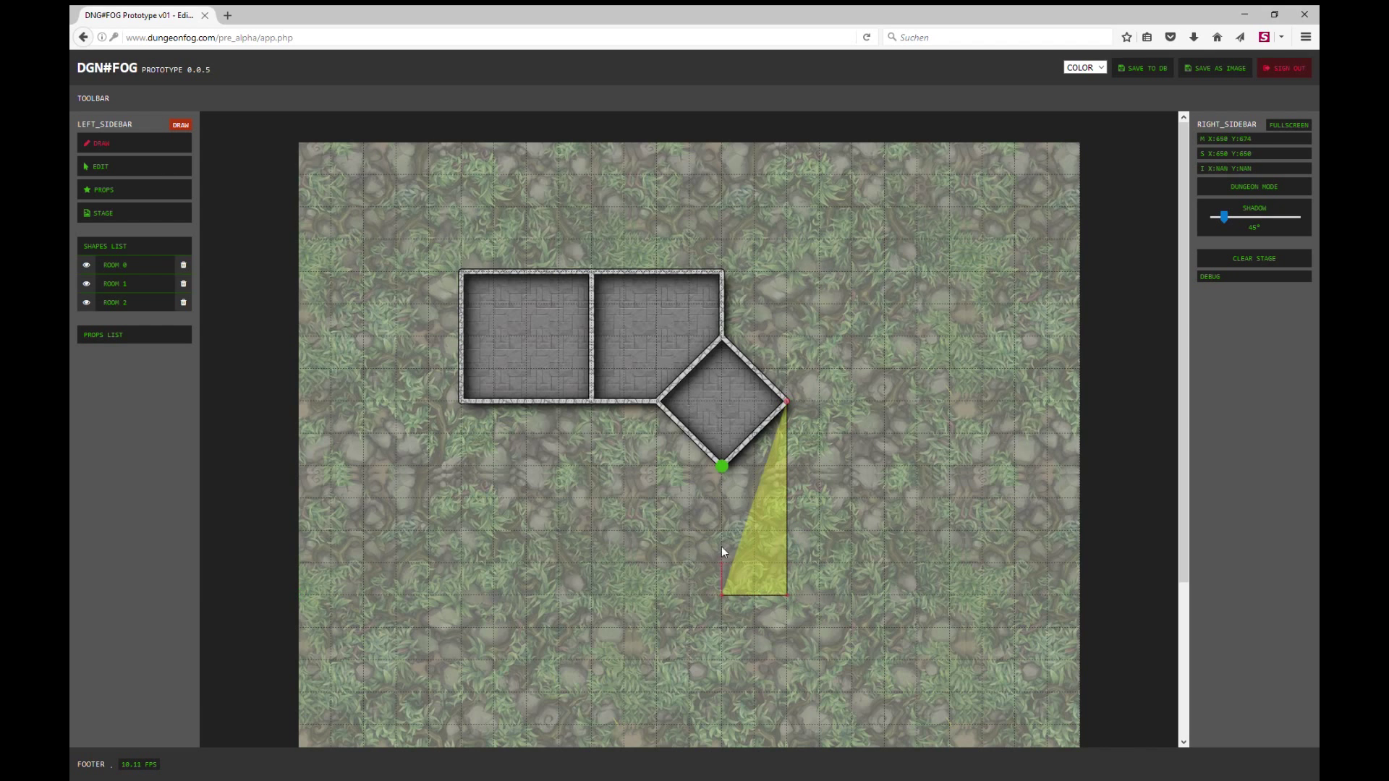
click(722, 467)
click(787, 400)
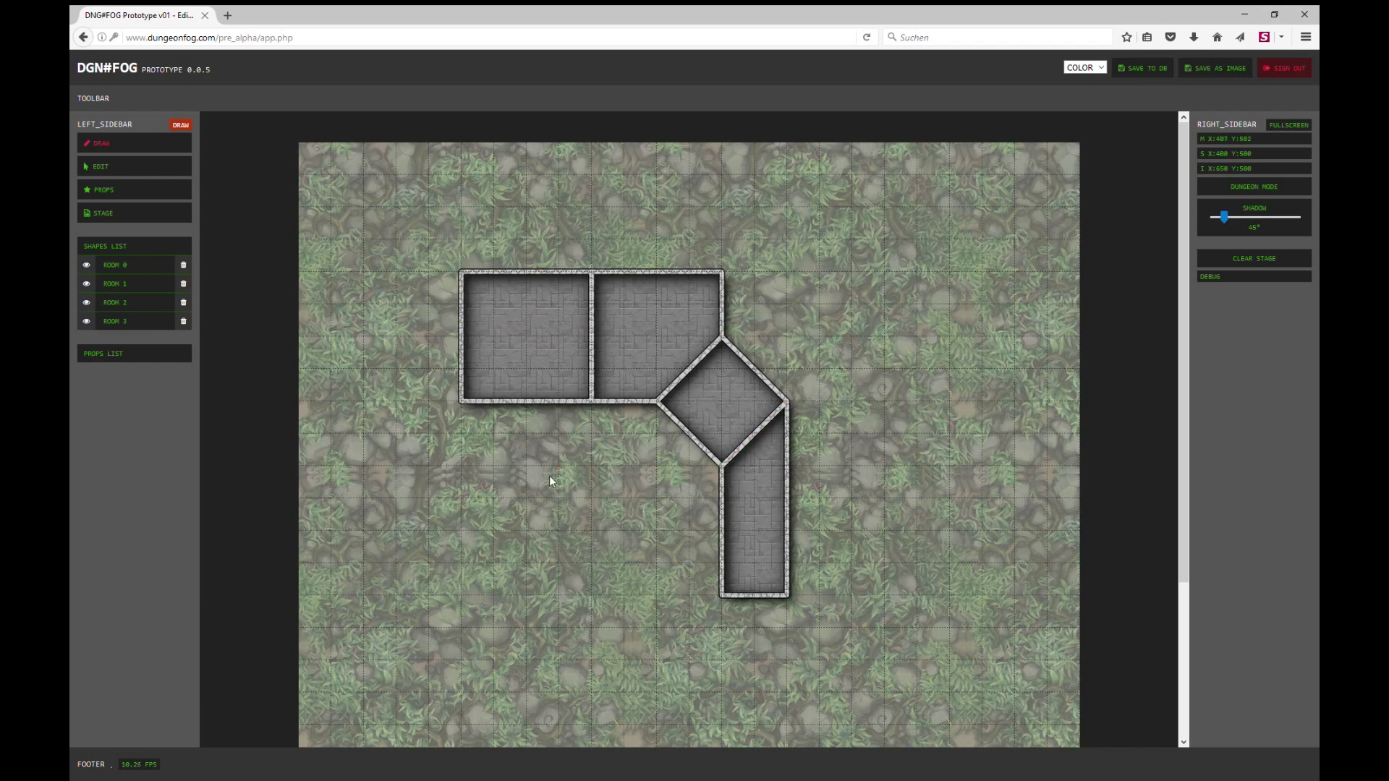
click(145, 288)
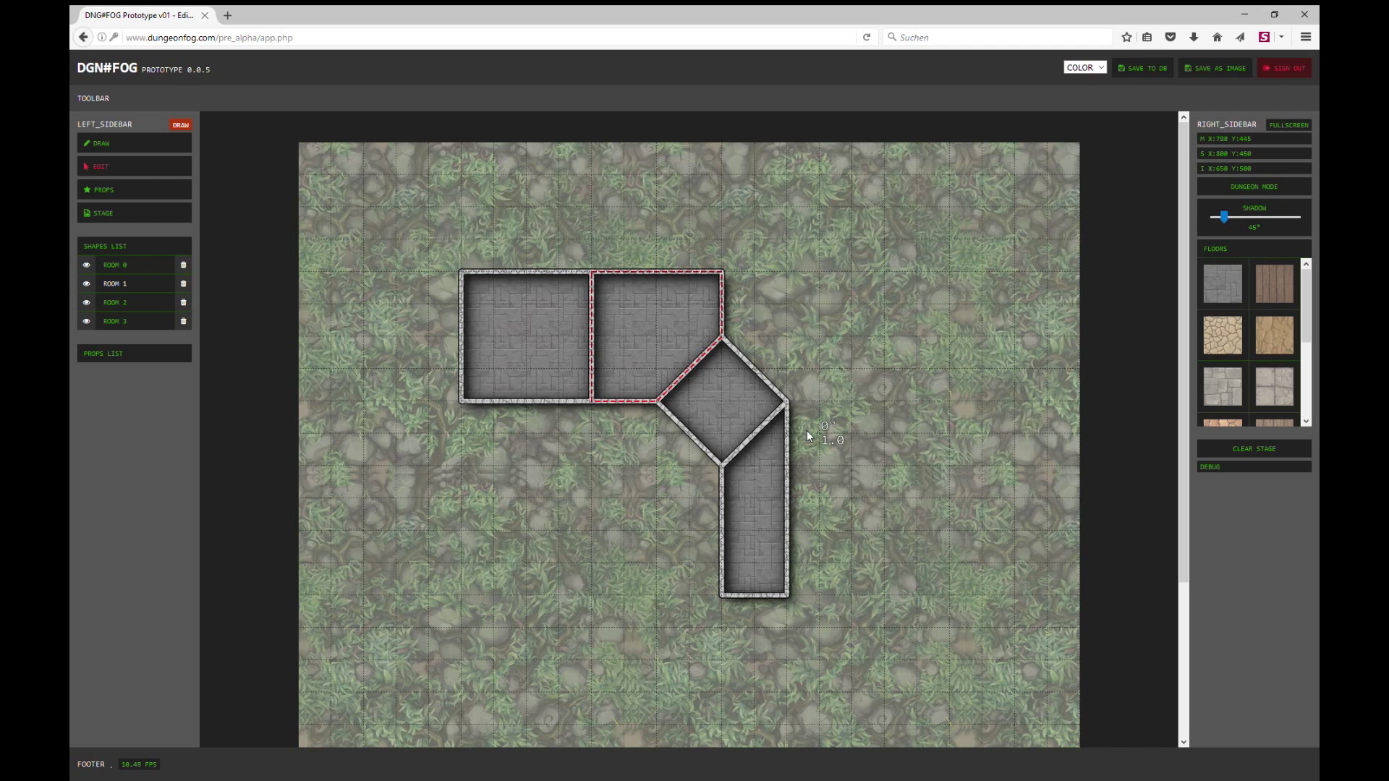
Give Room 1 a wooden plank floor rotated to 270° and scaled to 1.4.
click(1278, 294)
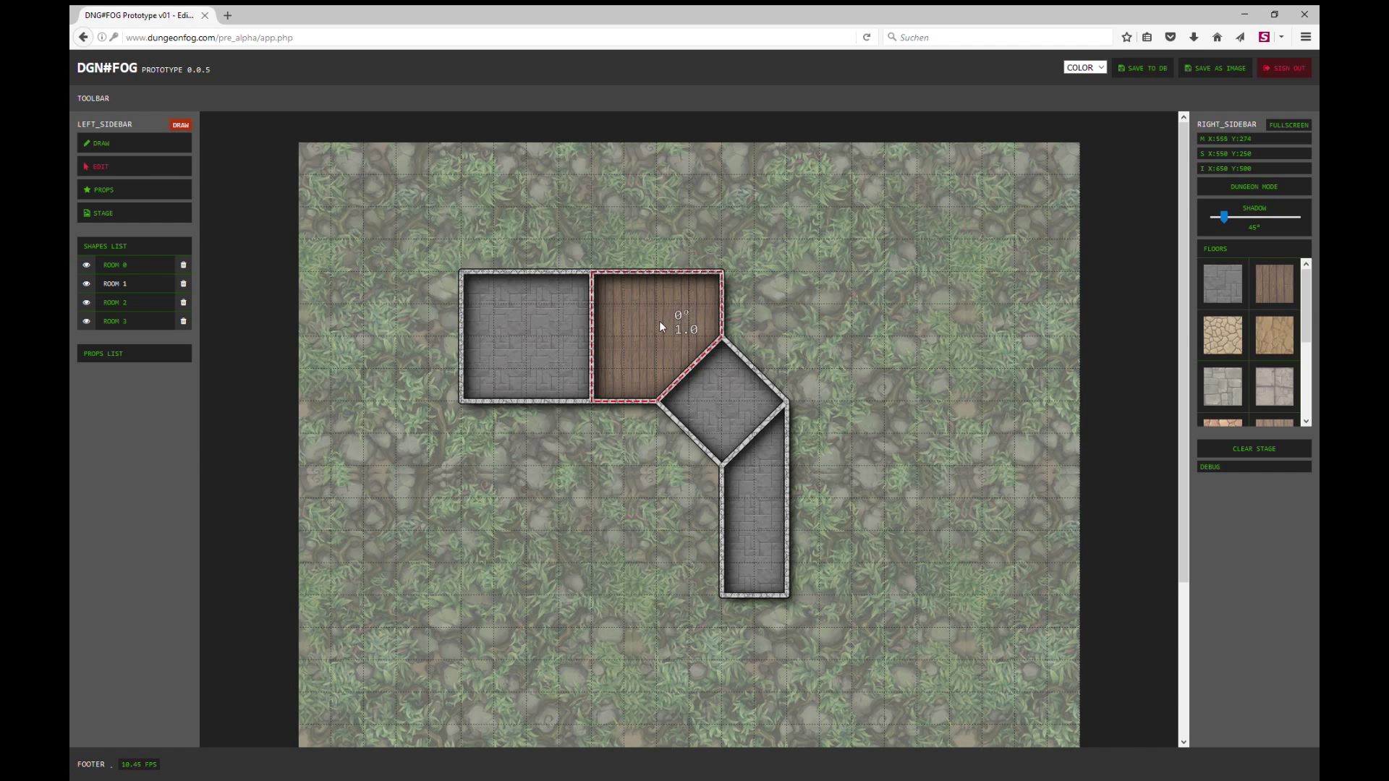
scroll(658, 321, down, 7)
scroll(658, 323, down, 9)
scroll(658, 323, down, 2)
scroll(658, 323, down, 2)
scroll(659, 323, up, 6)
Hide the wood-floored room briefly, then show it again.
click(86, 285)
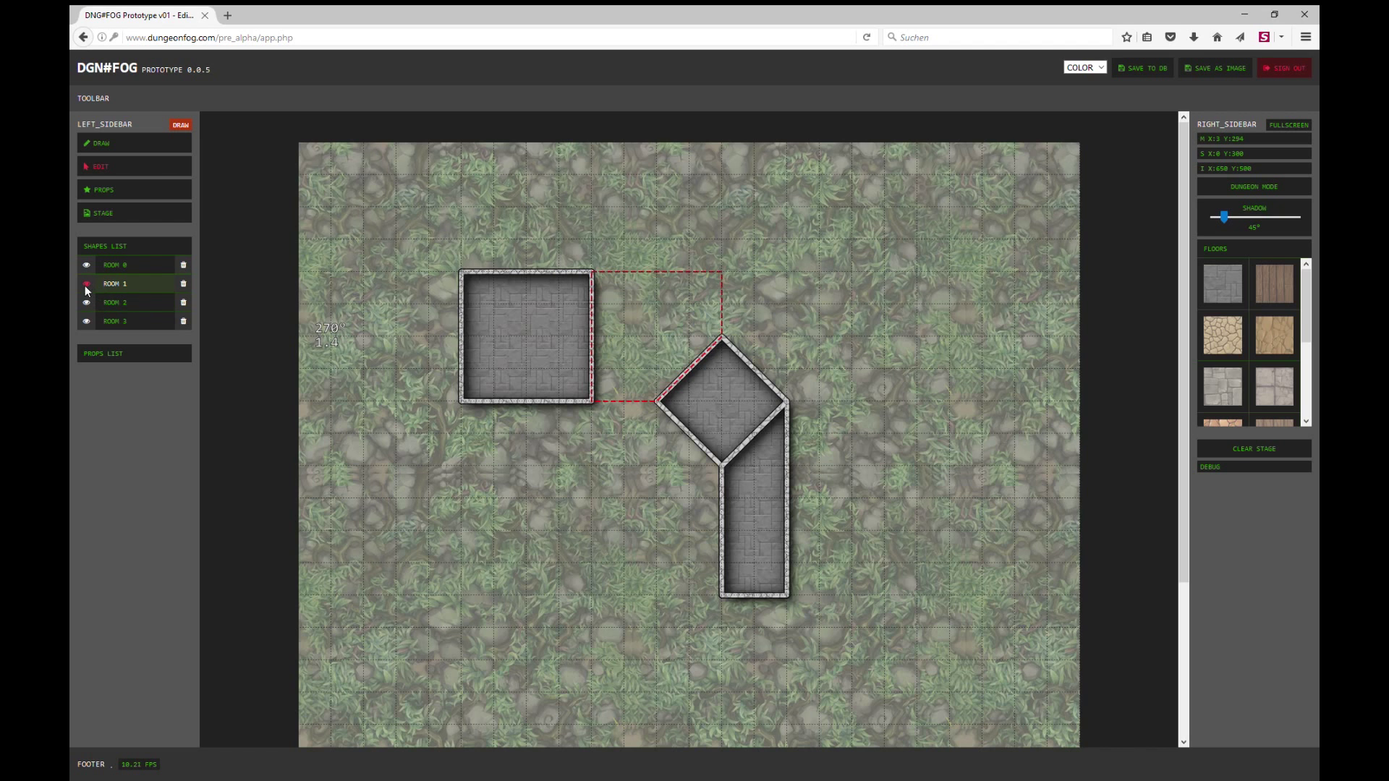
click(85, 284)
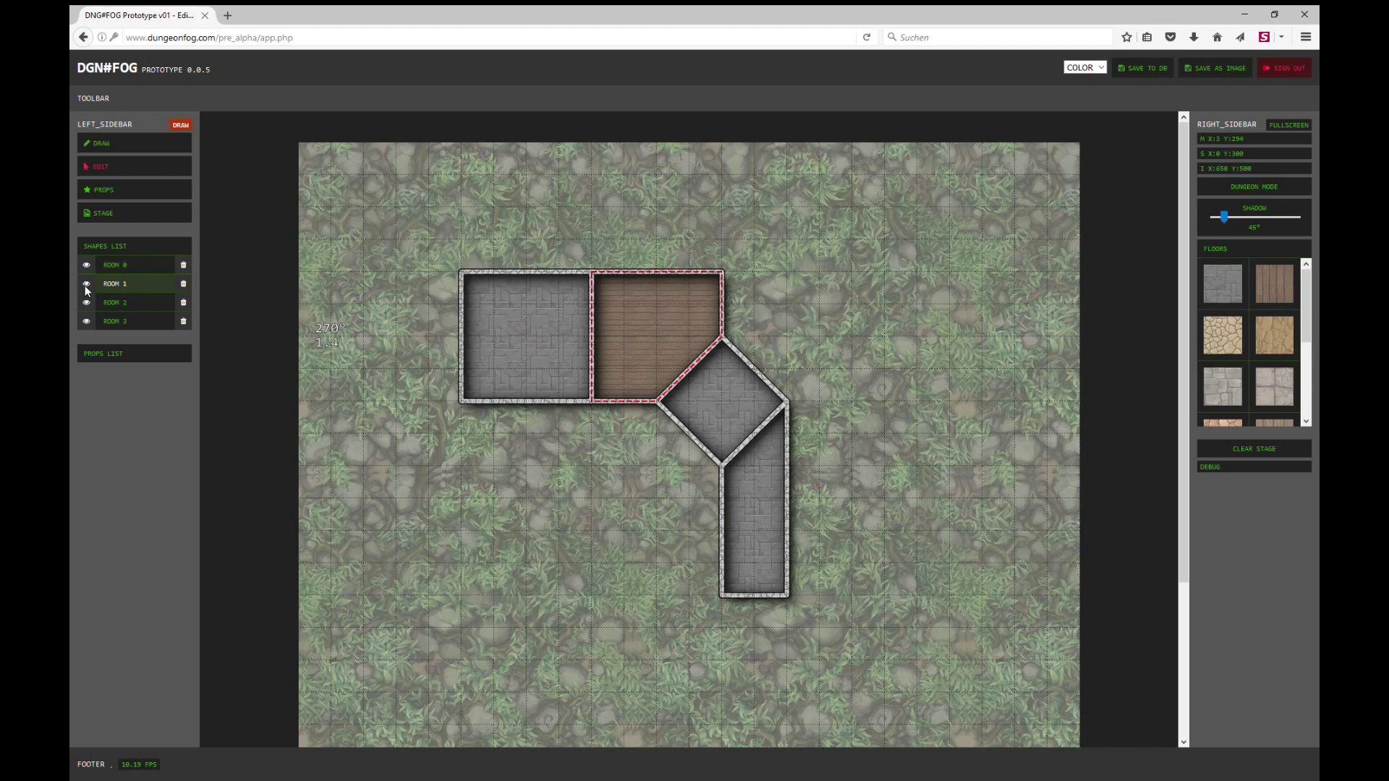
click(125, 326)
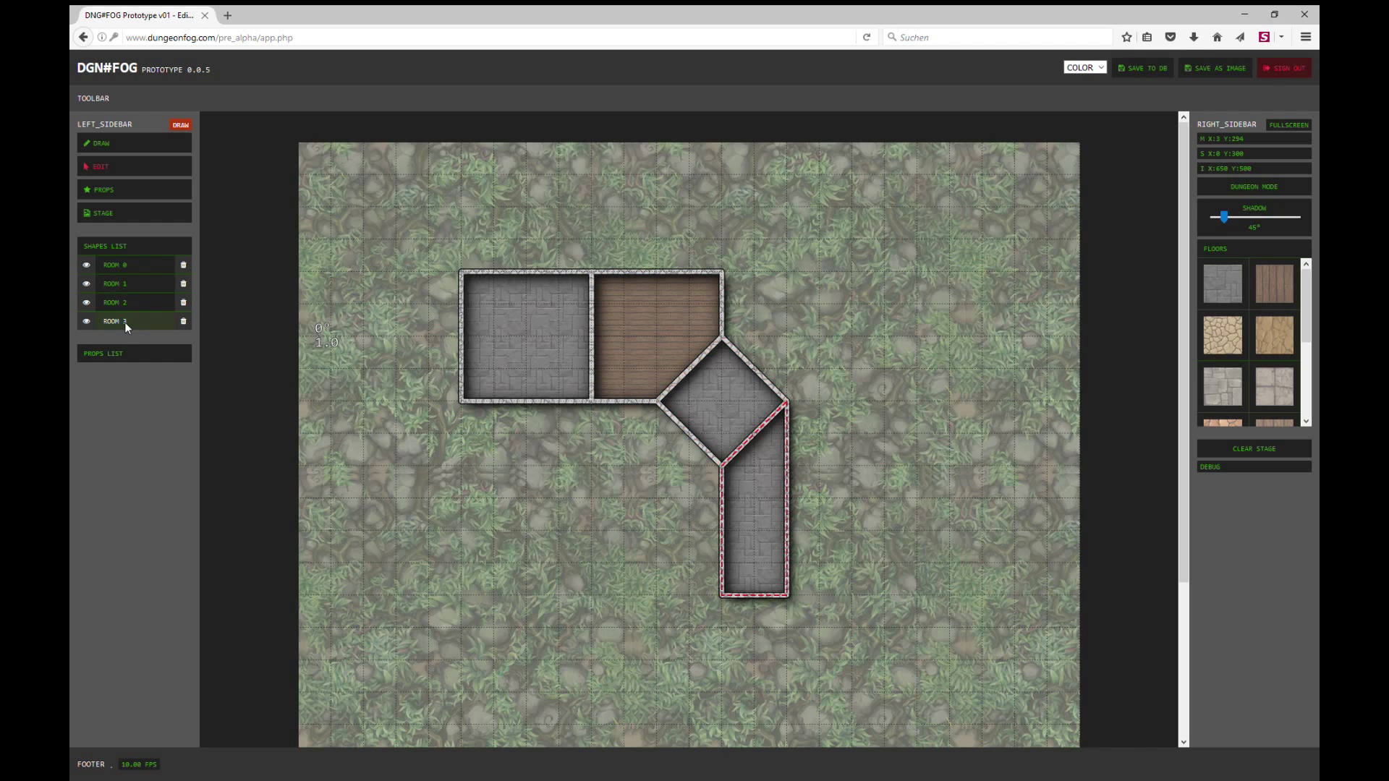
Outline the large Room 4 below the first rooms, with a notch in its right side.
click(120, 155)
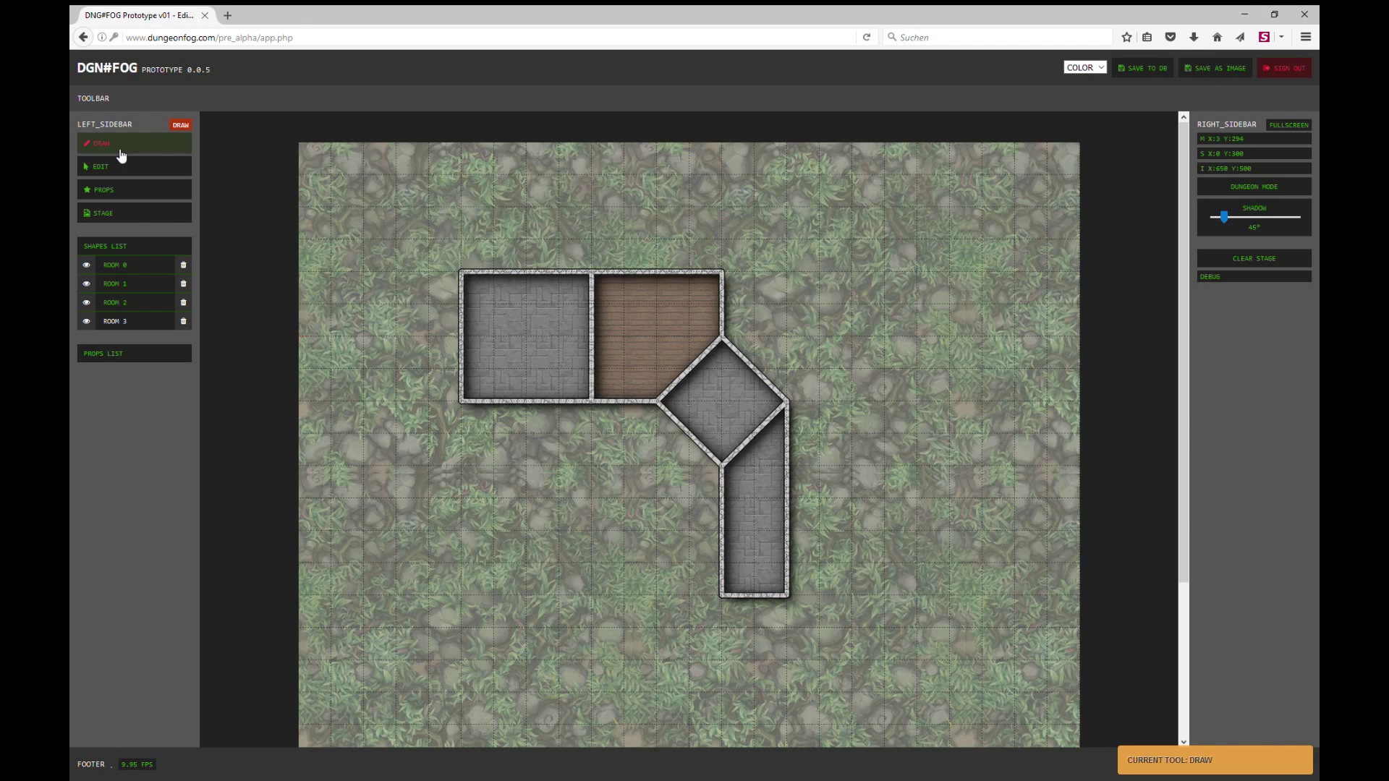
click(460, 403)
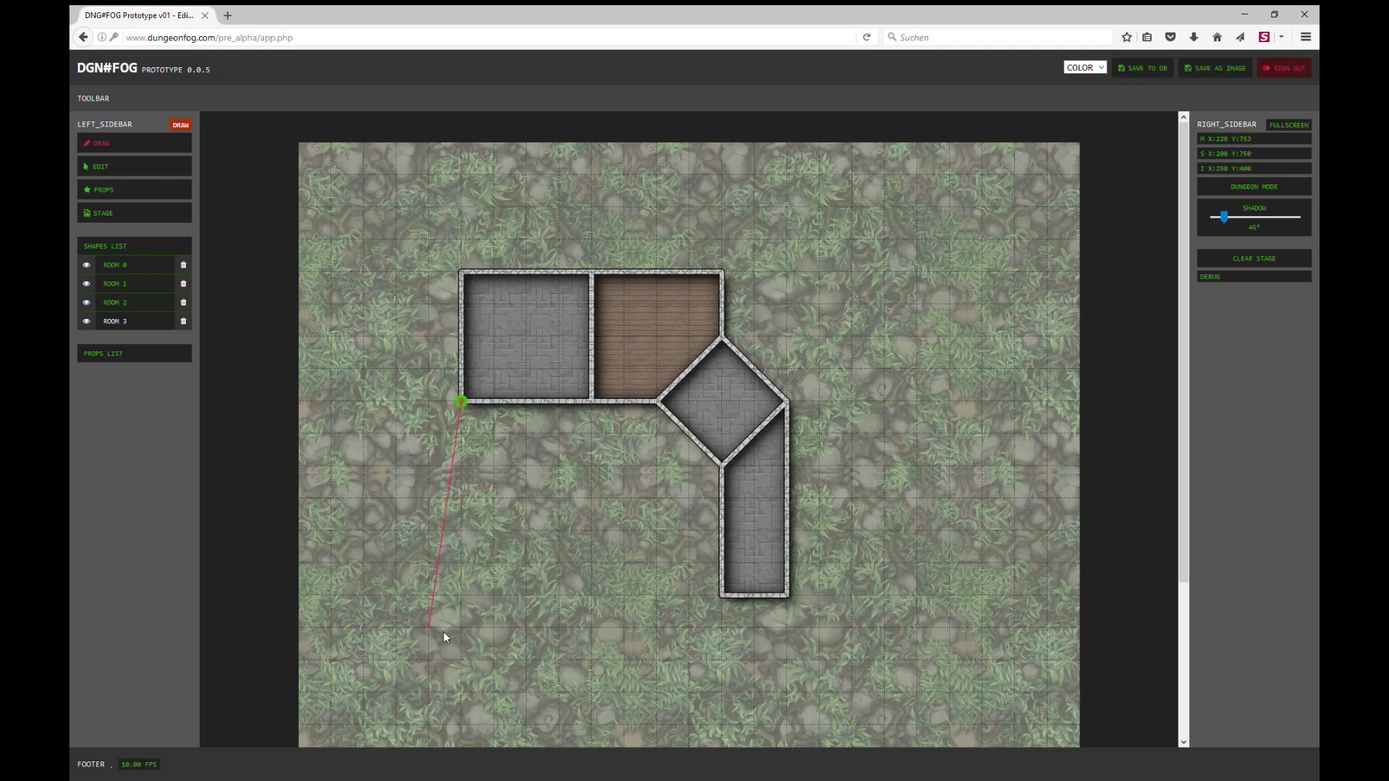
click(462, 595)
click(717, 597)
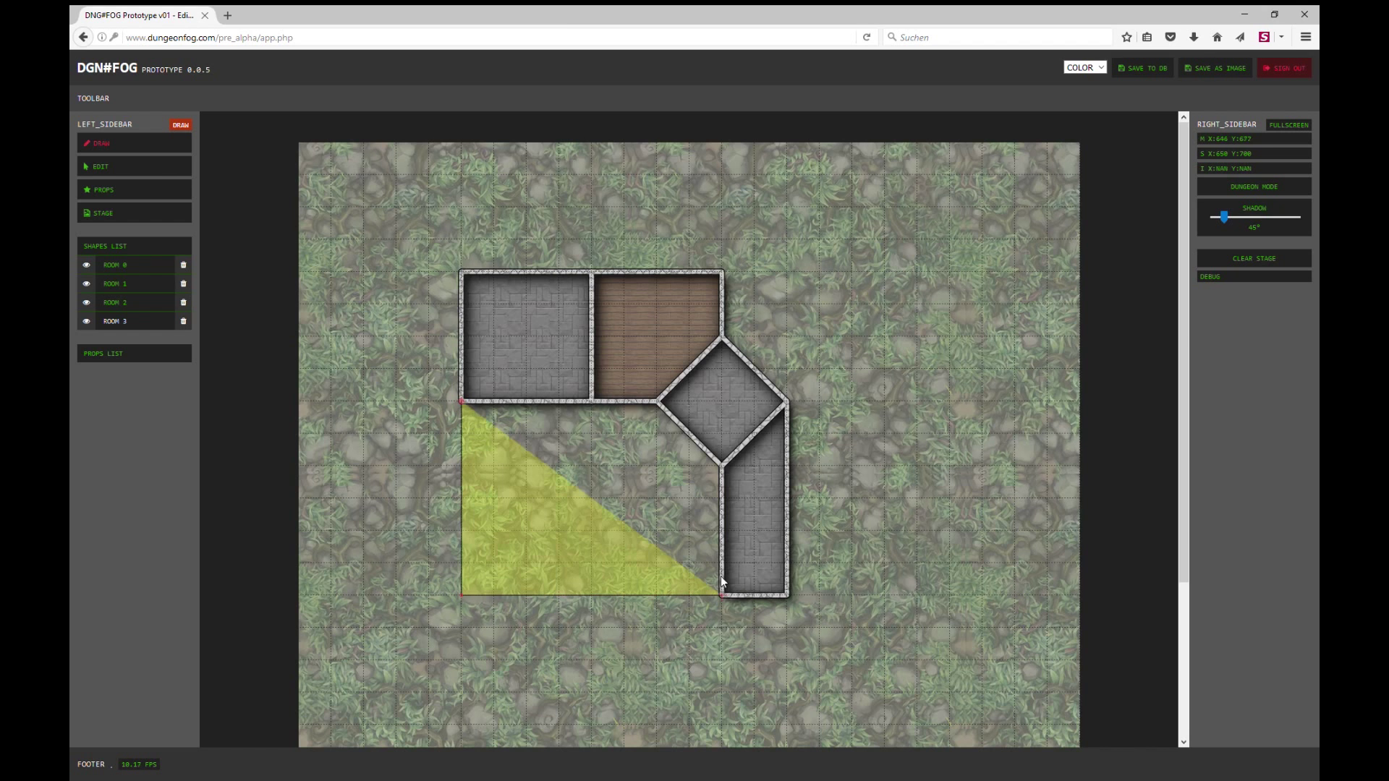
click(720, 532)
click(591, 529)
click(591, 497)
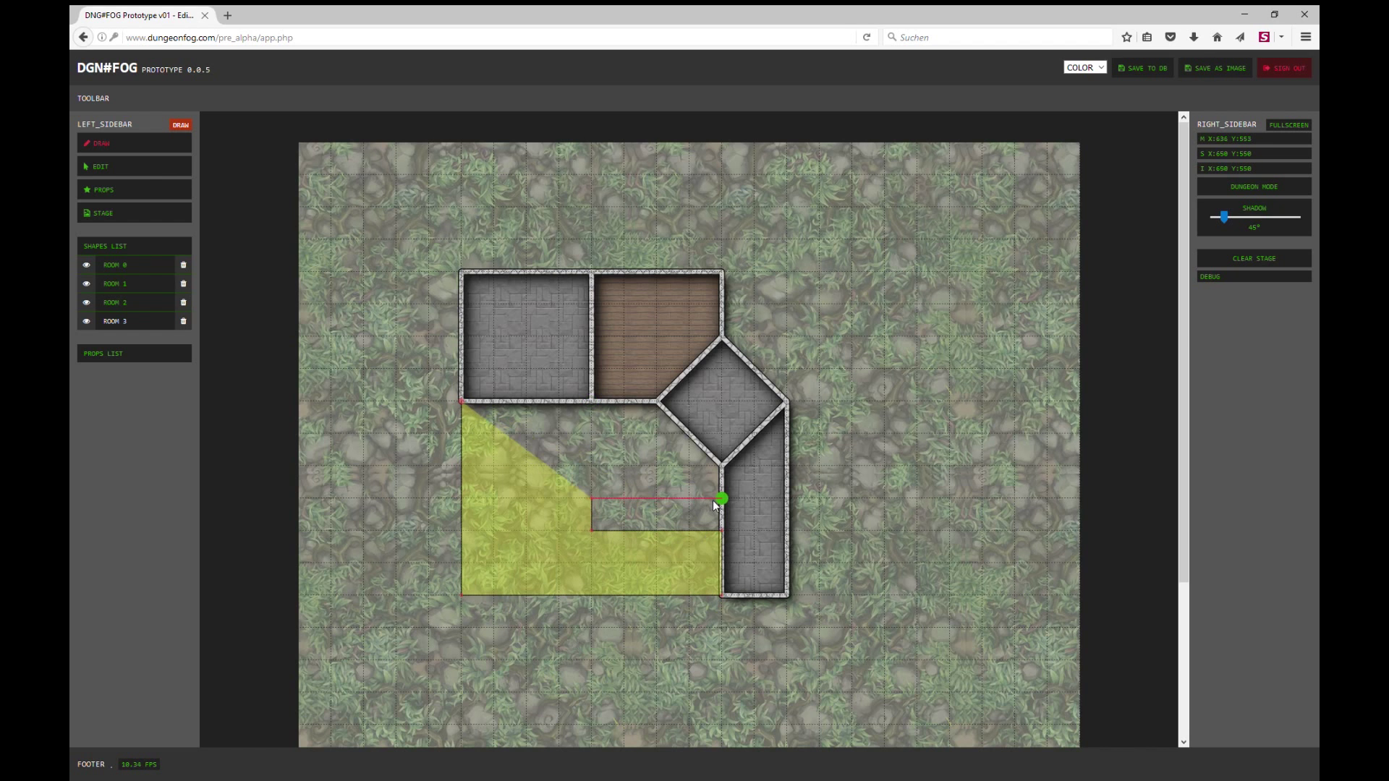
click(721, 498)
click(722, 467)
click(658, 403)
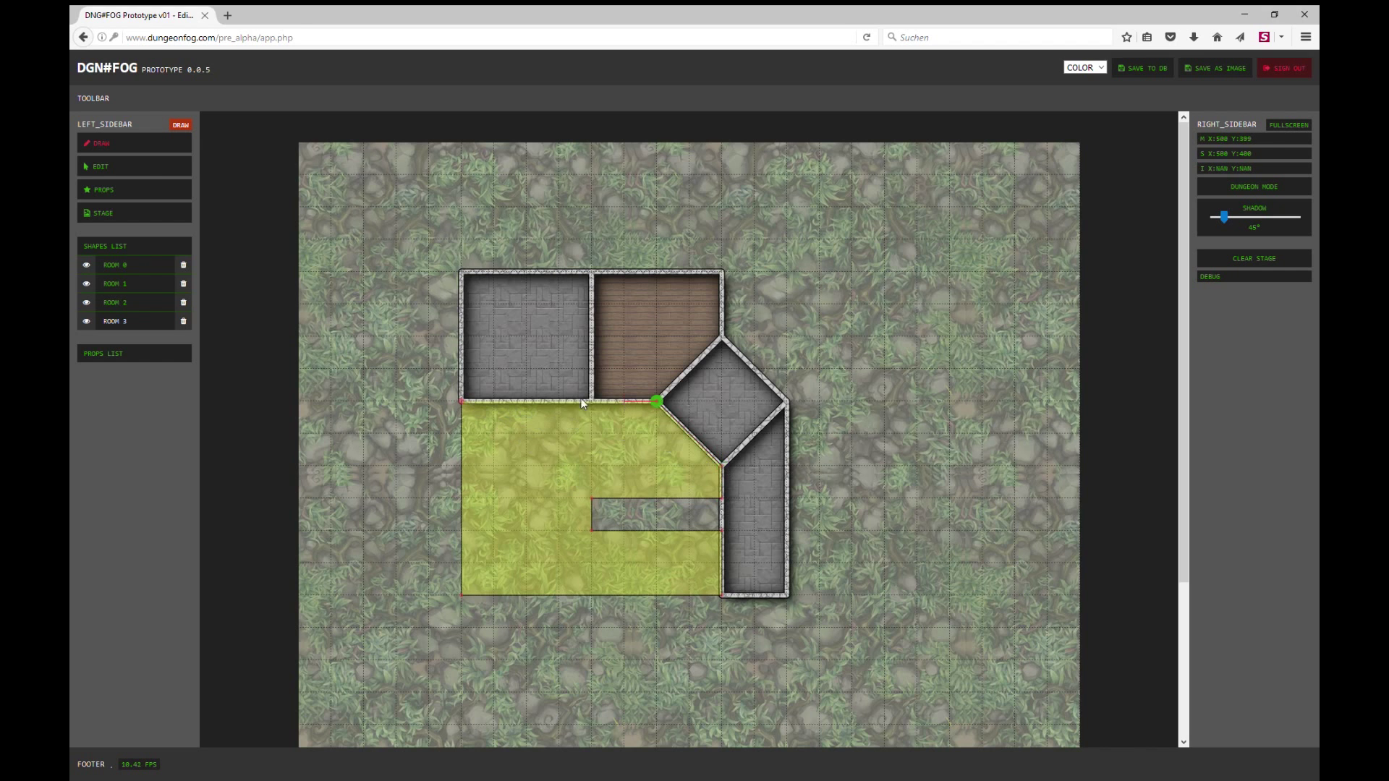
click(460, 398)
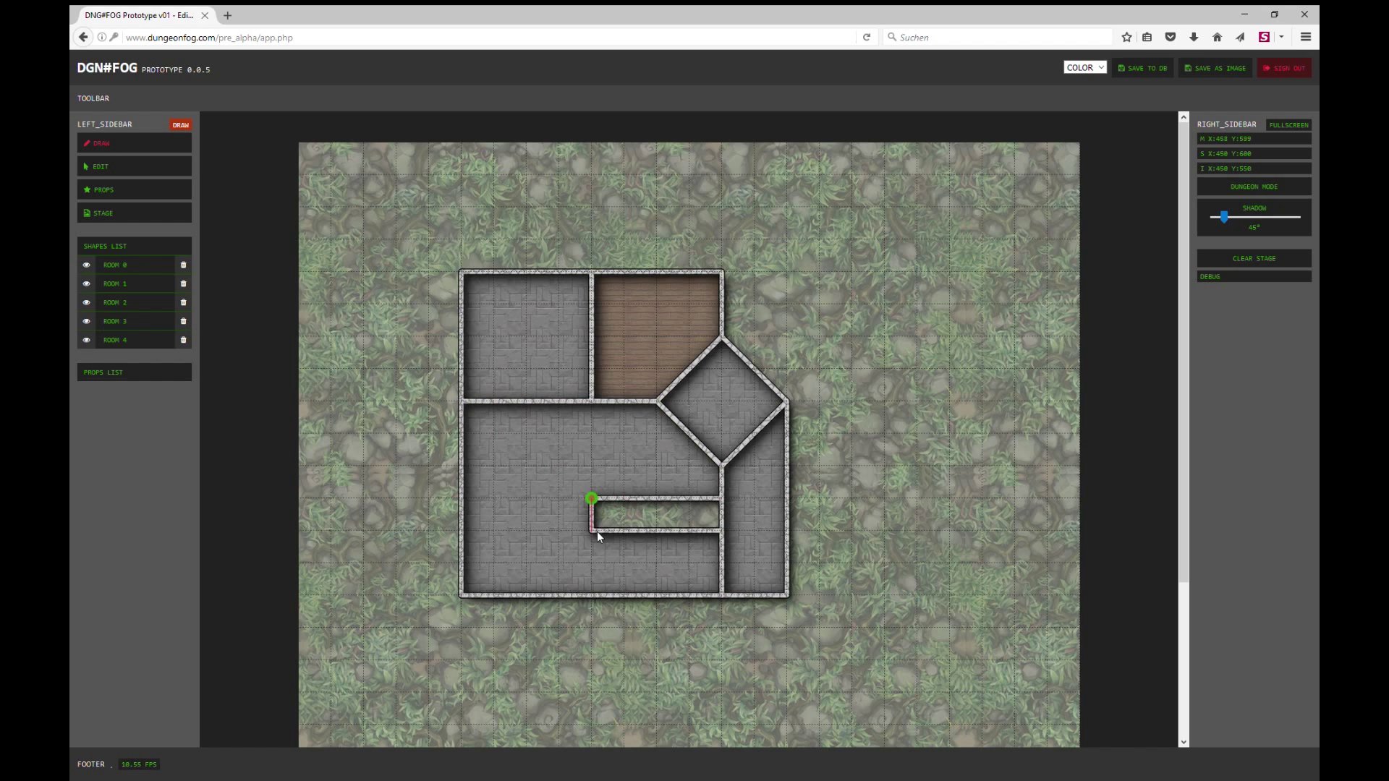
Fill the notch with a narrow passage room, Room 5.
click(724, 532)
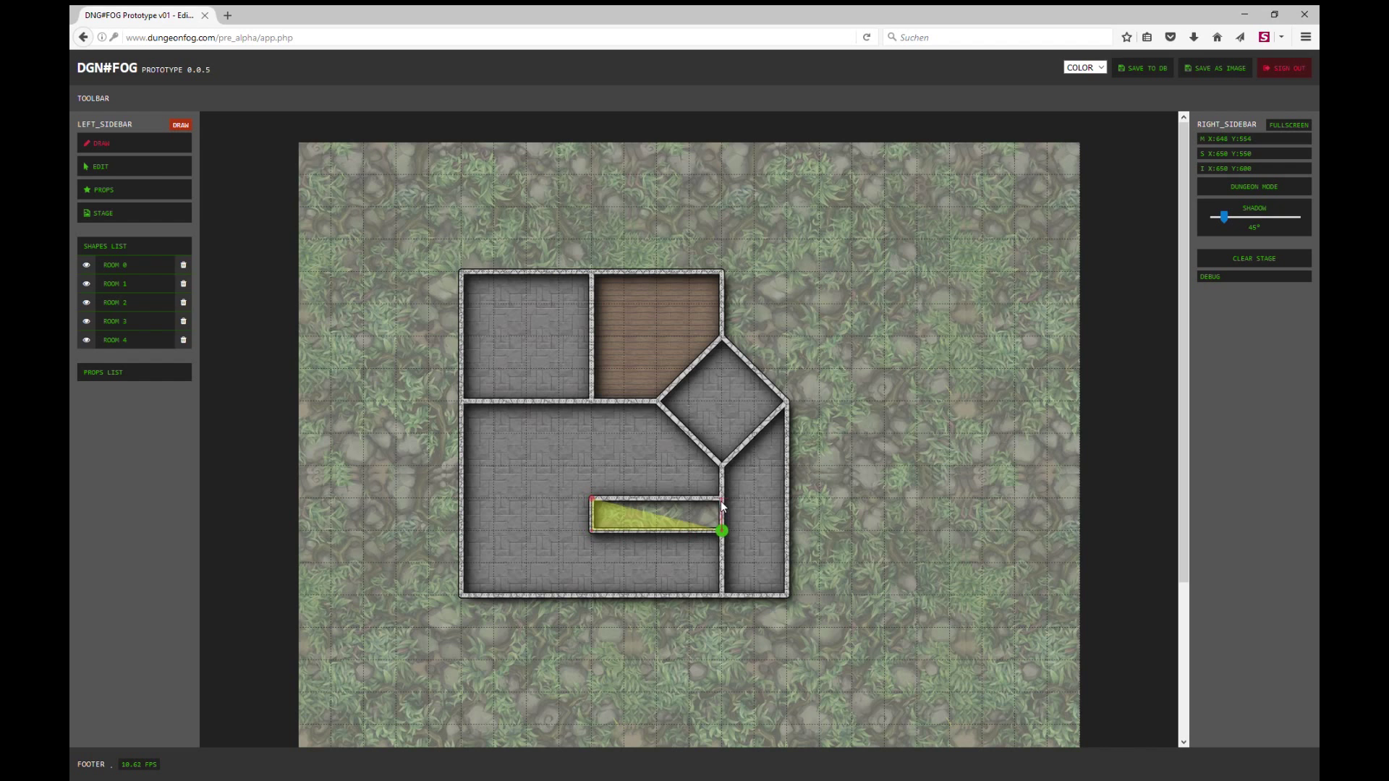
click(722, 499)
click(592, 500)
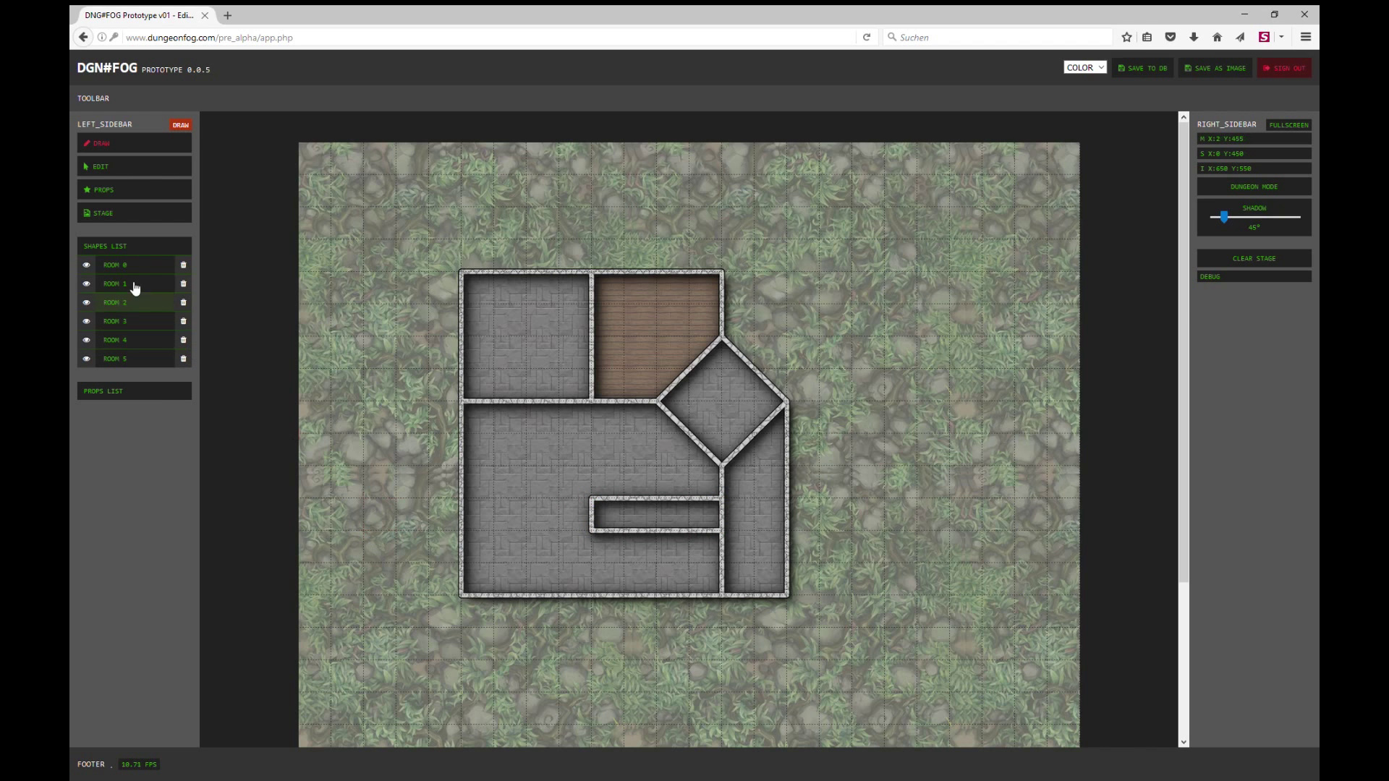
Give Room 4 a yellow plank floor, rotated to 270° and scaled to 1.4.
click(129, 345)
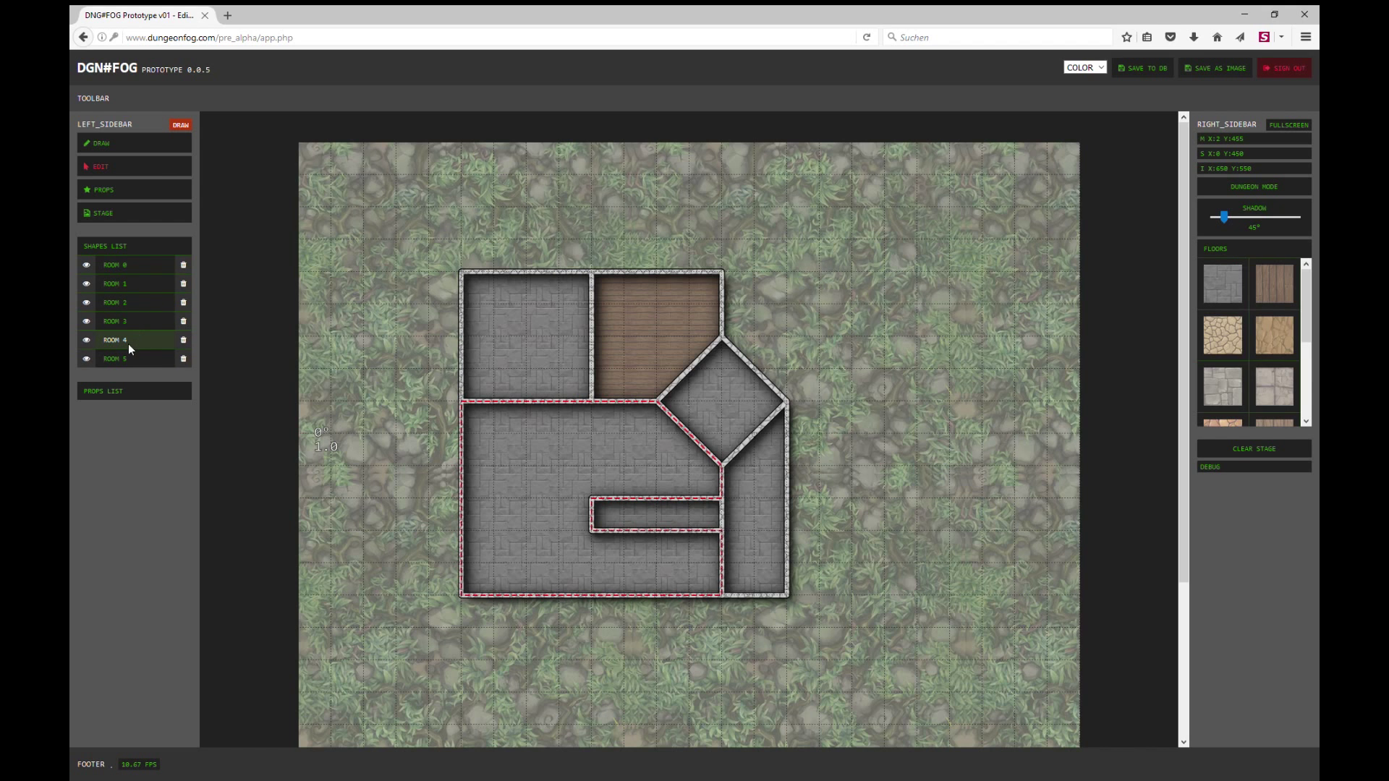
scroll(1283, 364, down, 3)
scroll(1282, 364, down, 1)
click(1283, 361)
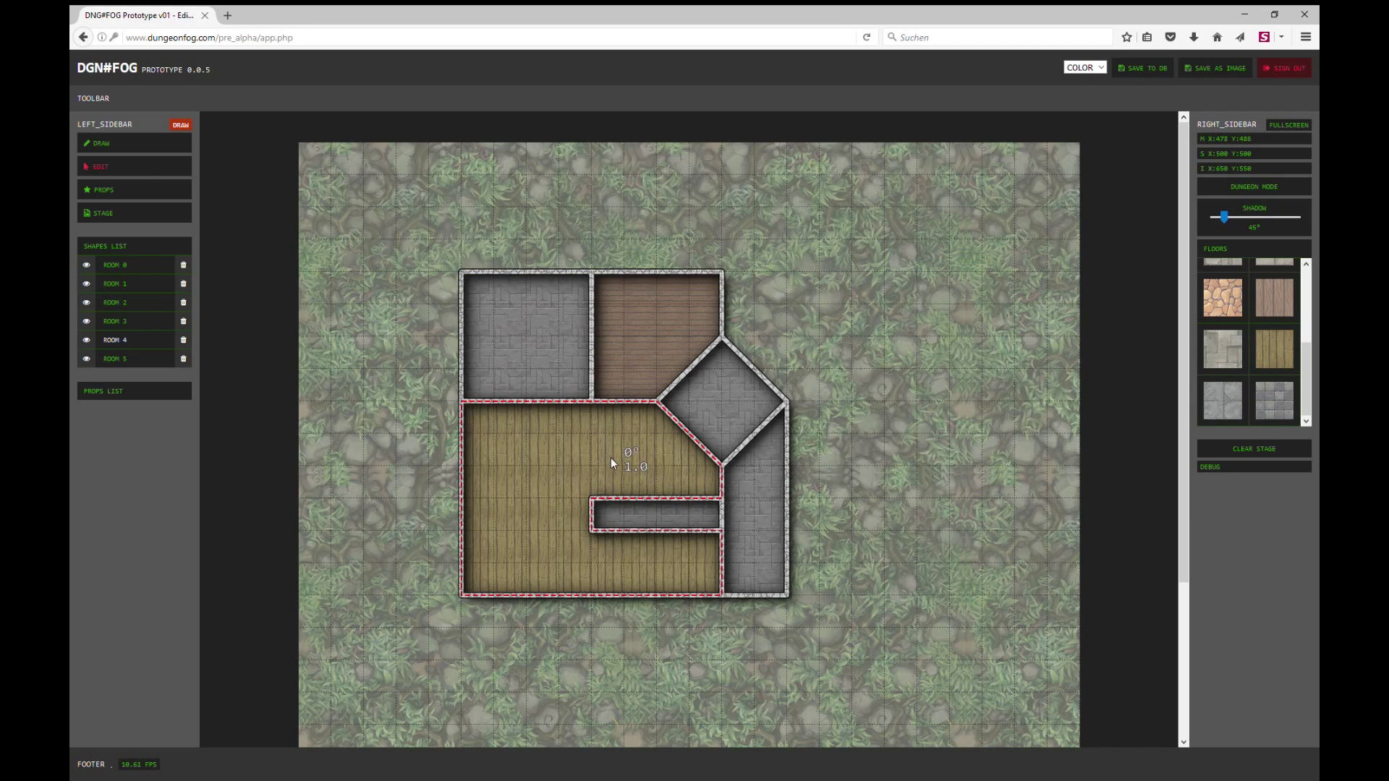
scroll(611, 466, down, 5)
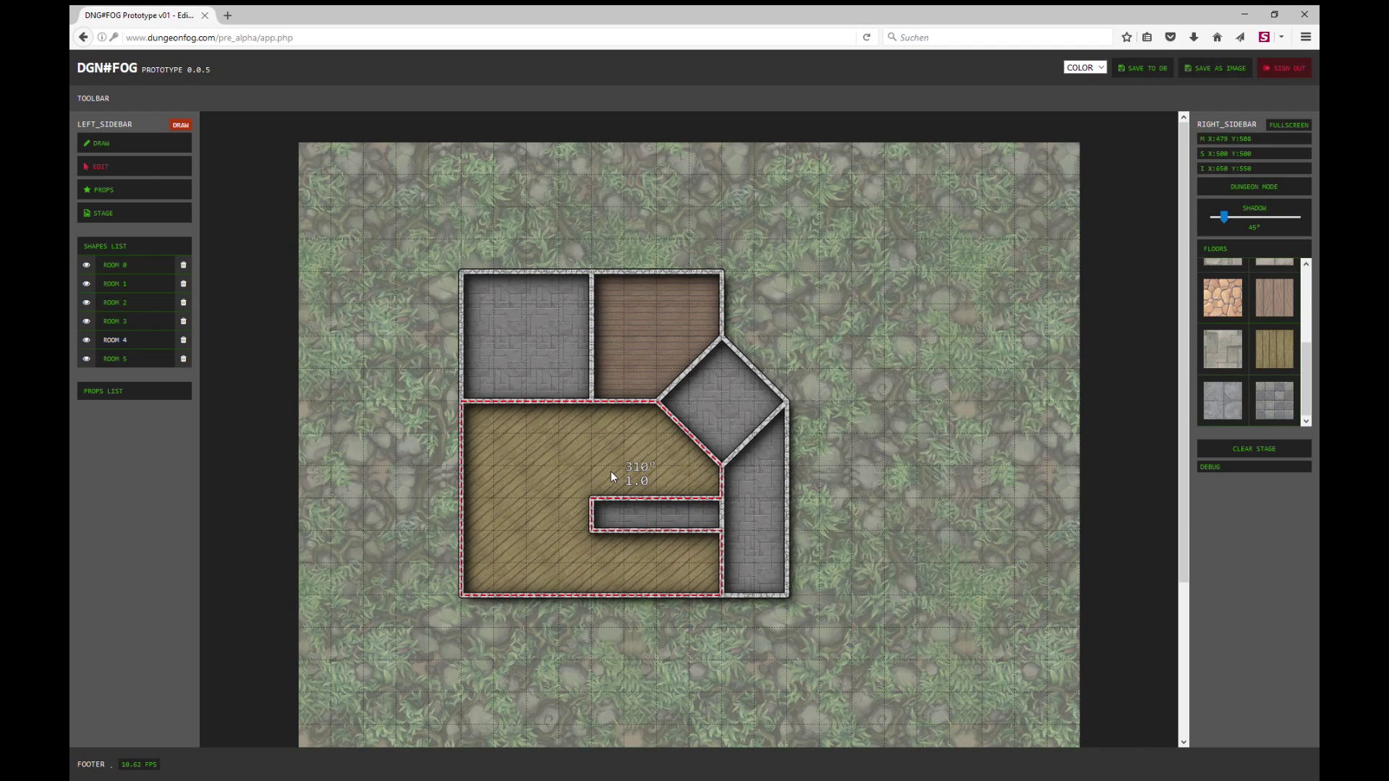
scroll(611, 471, down, 4)
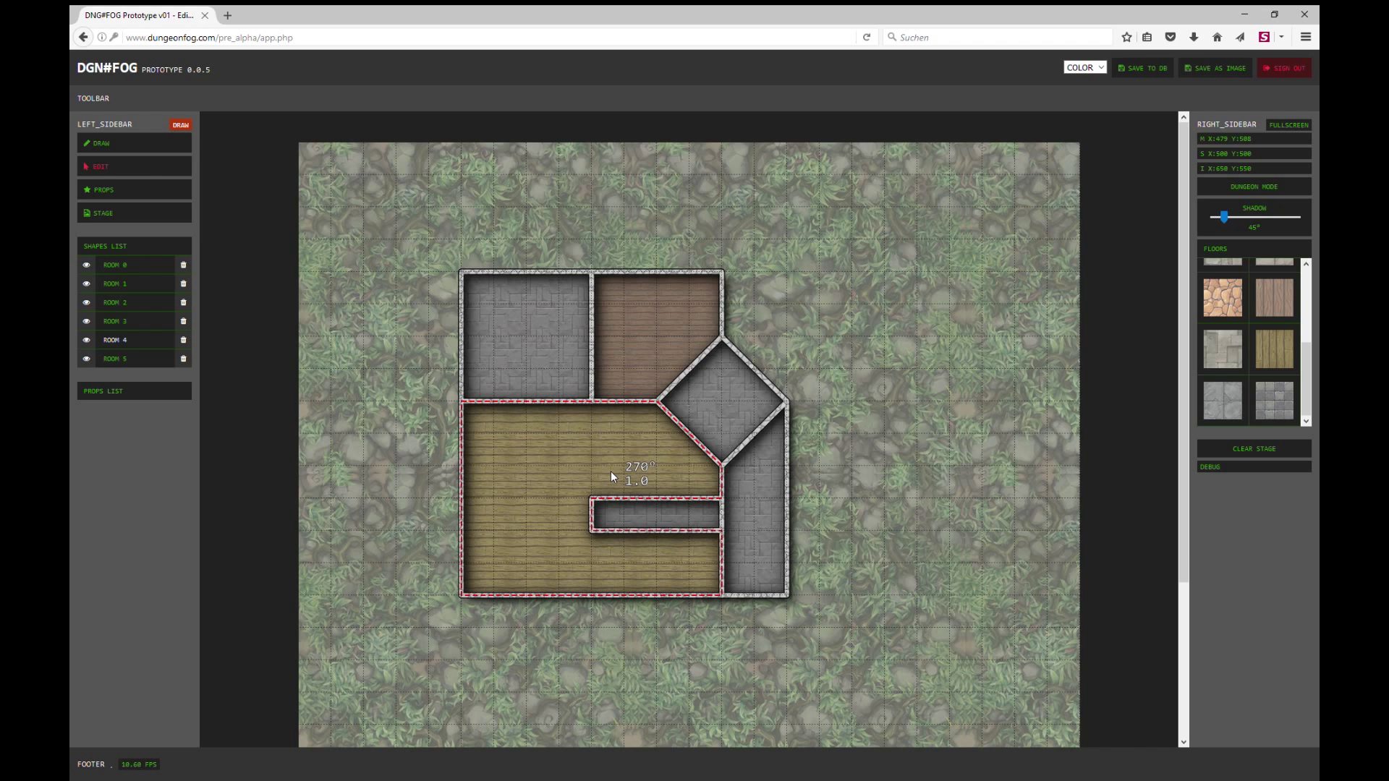
scroll(611, 477, up, 4)
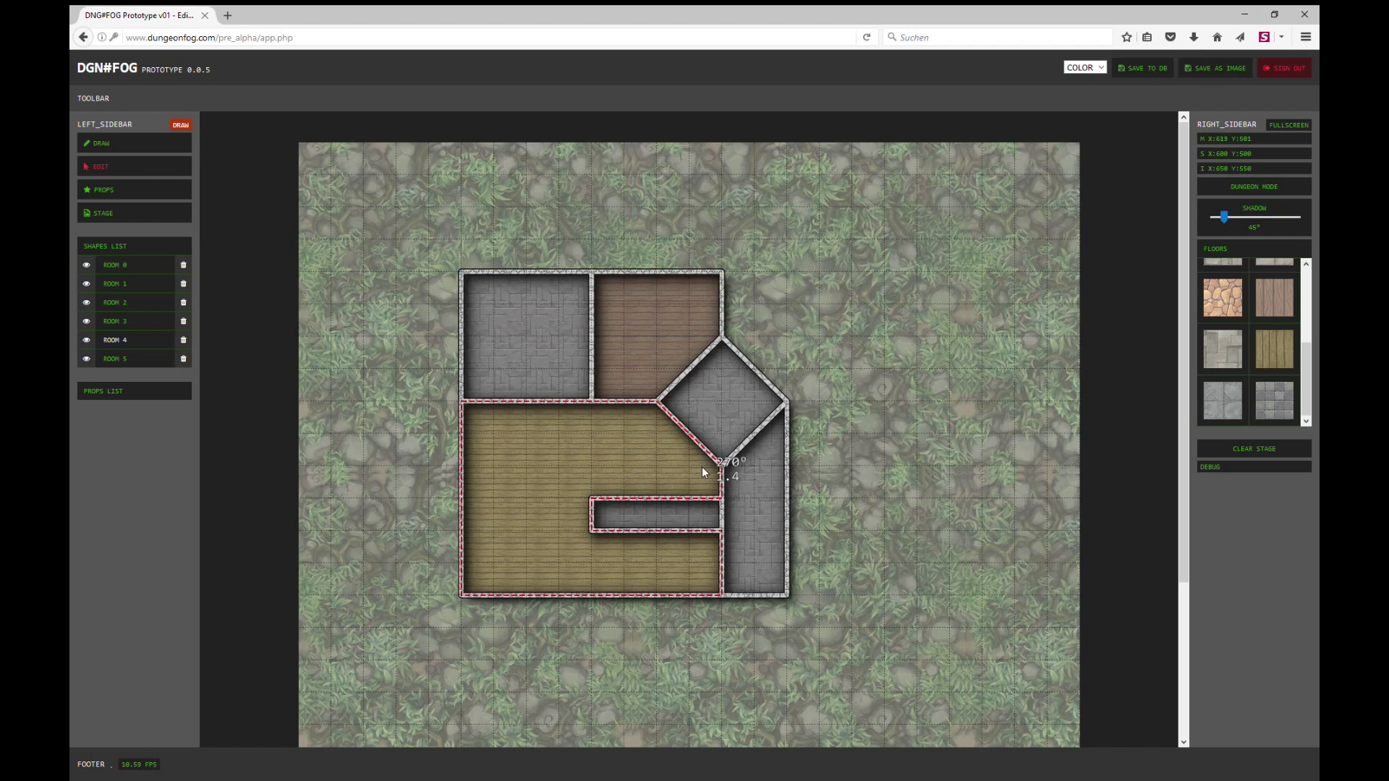
Give the small corridor Room 5 a square-tile floor.
click(151, 362)
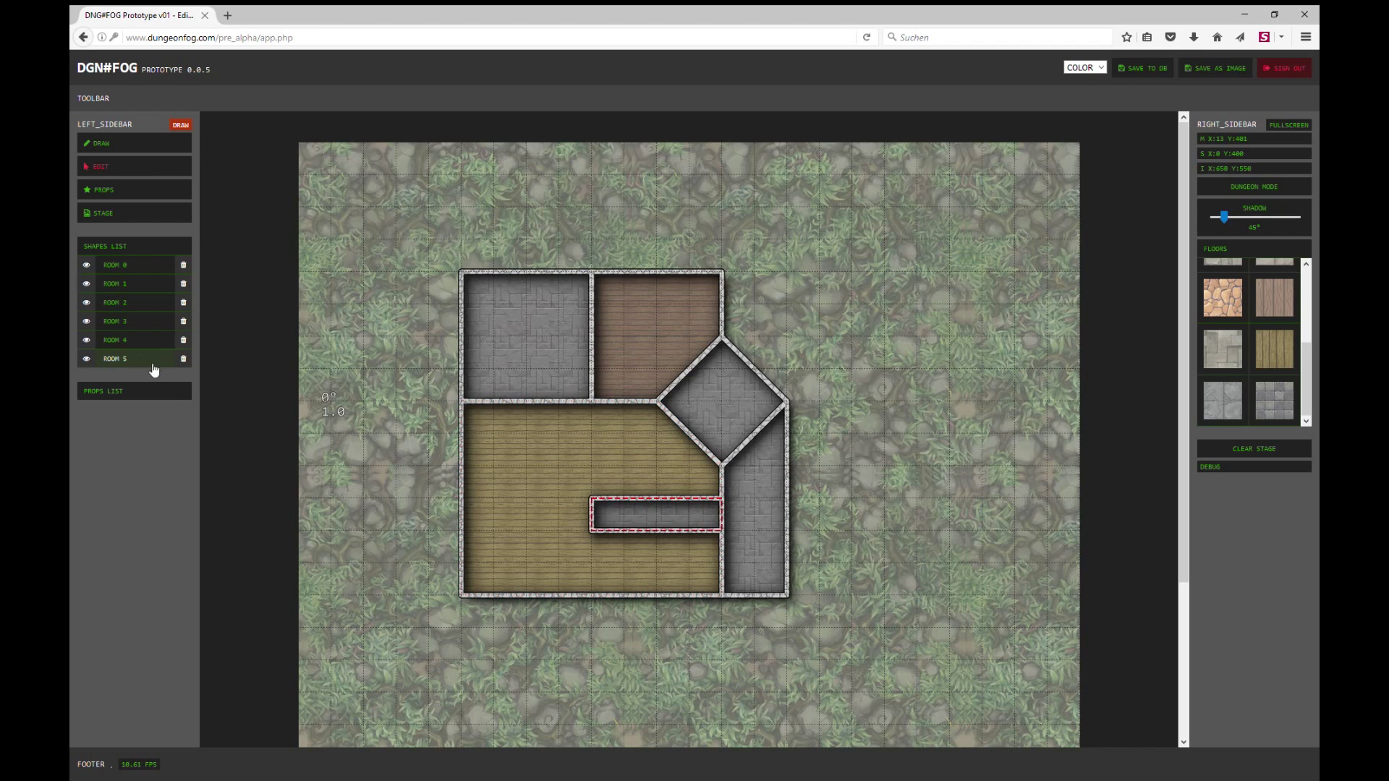
click(1273, 407)
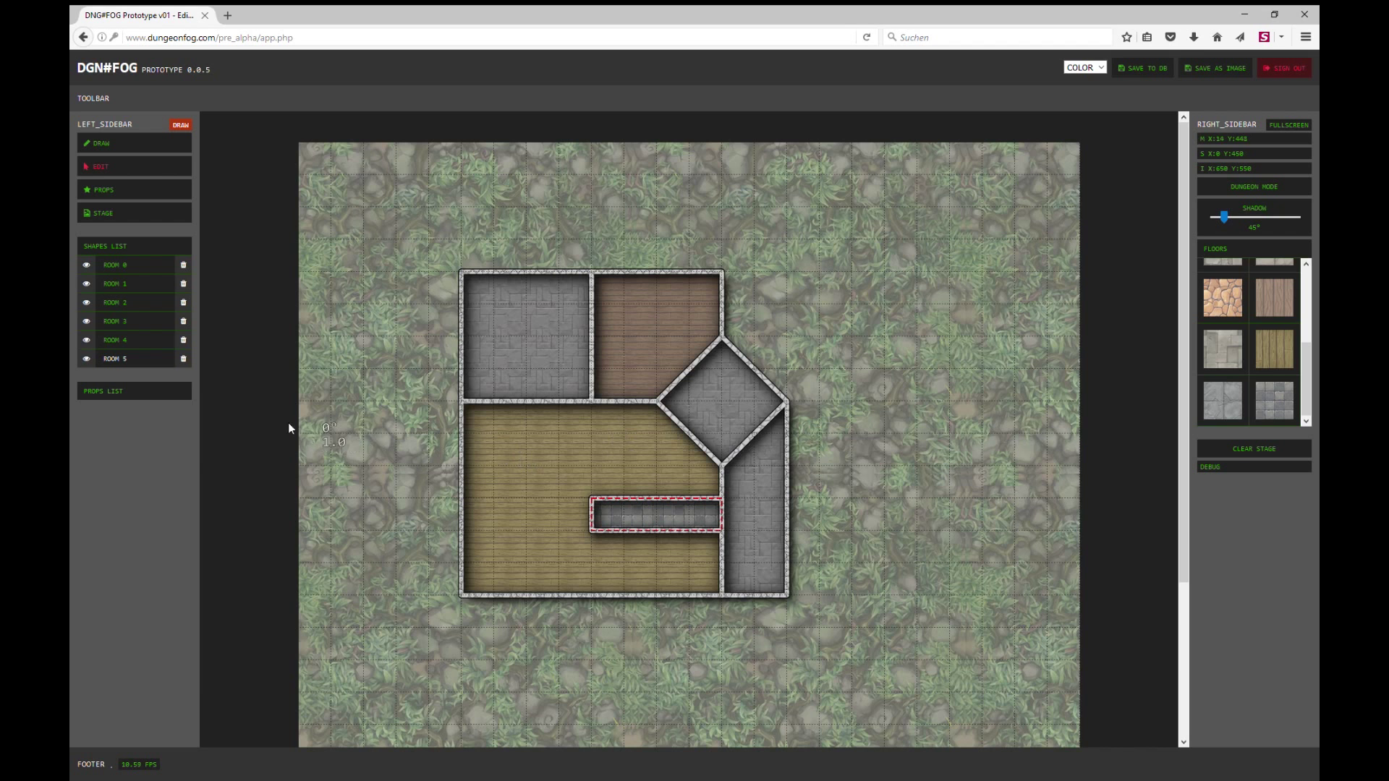
click(126, 190)
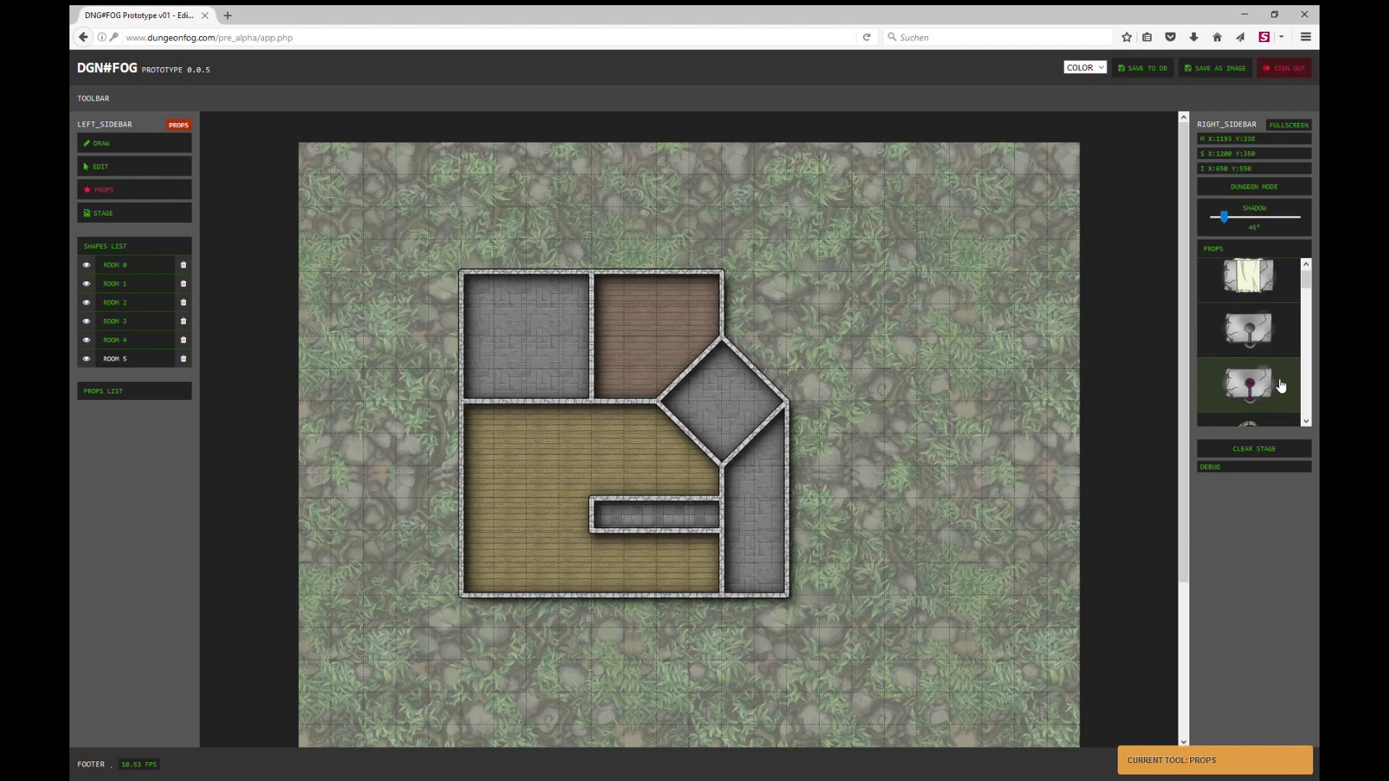
Place doors at both ends of the narrow passage and on two diagonal walls.
scroll(1281, 388, down, 3)
scroll(1283, 386, up, 3)
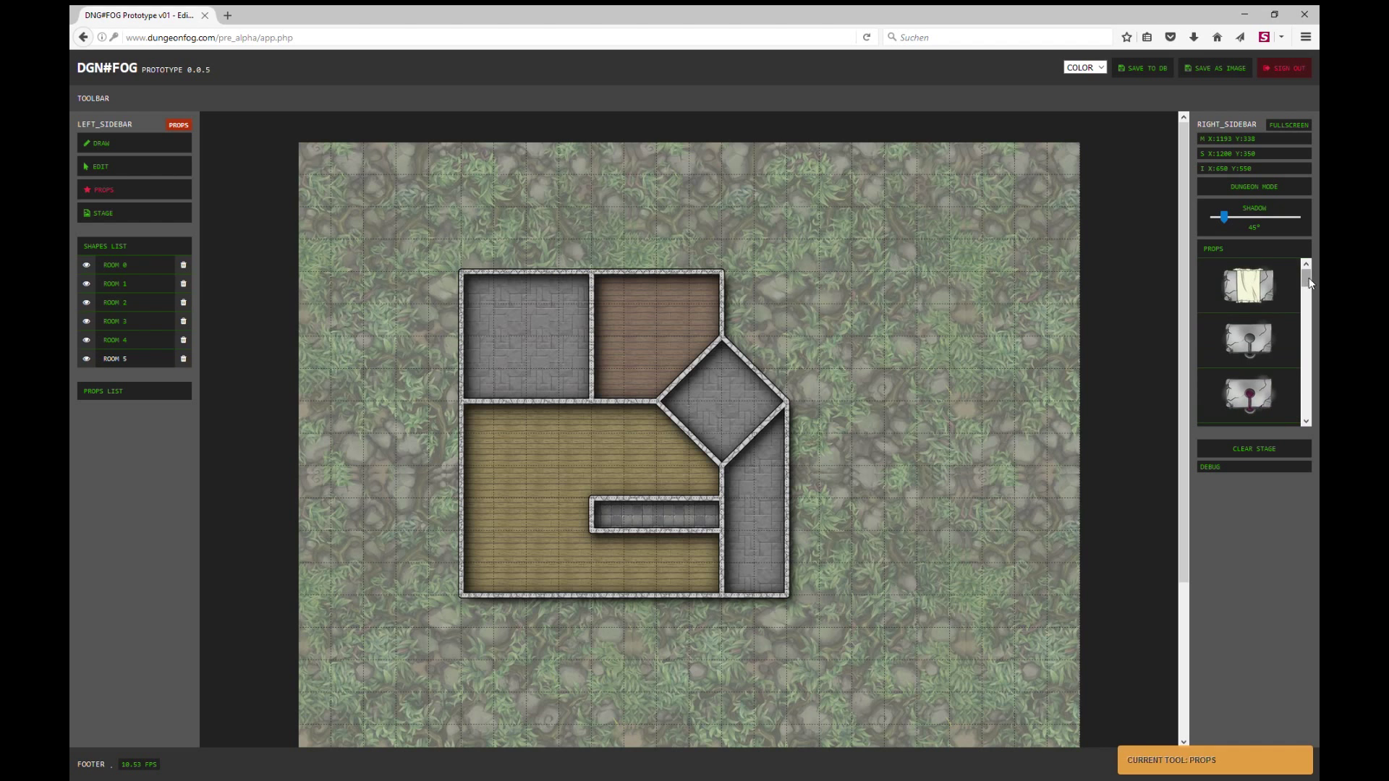
drag(1308, 278, 724, 520)
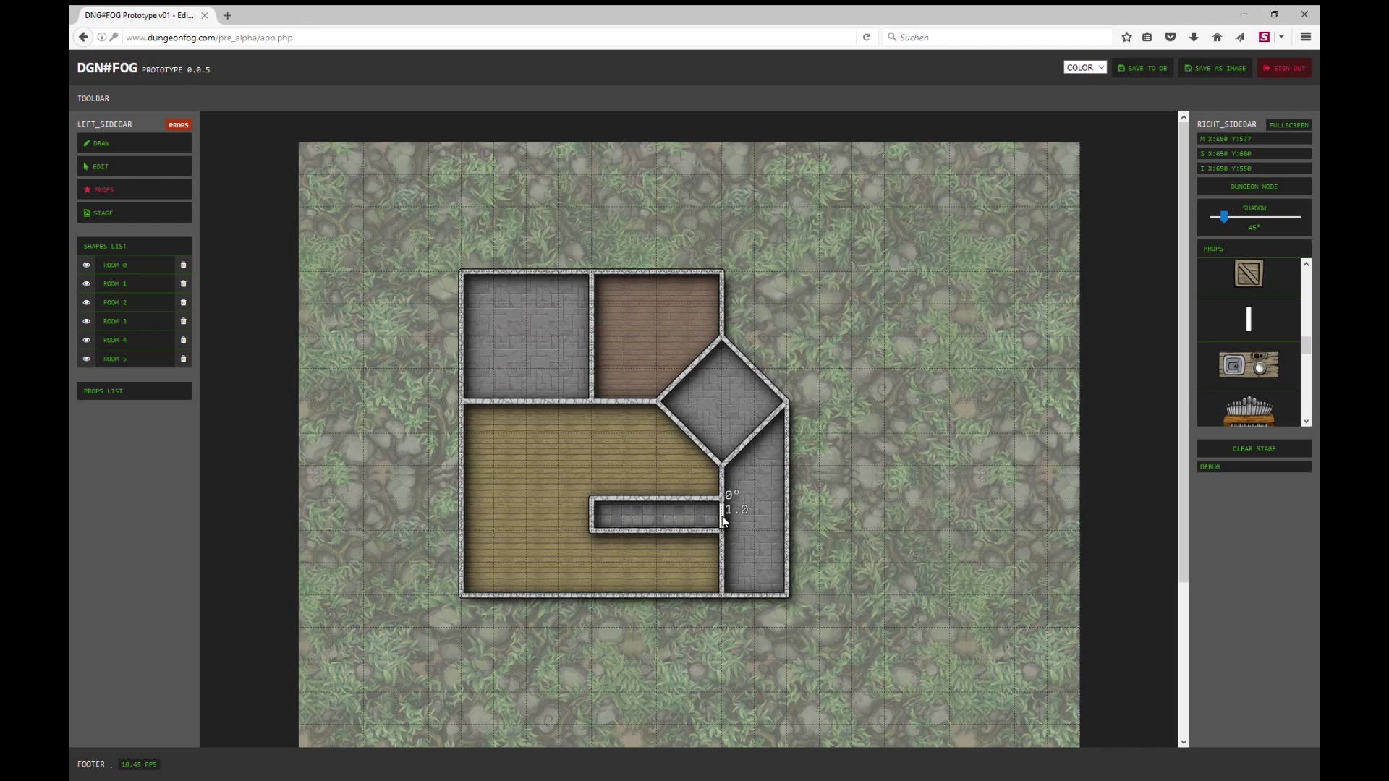
drag(722, 515, 722, 515)
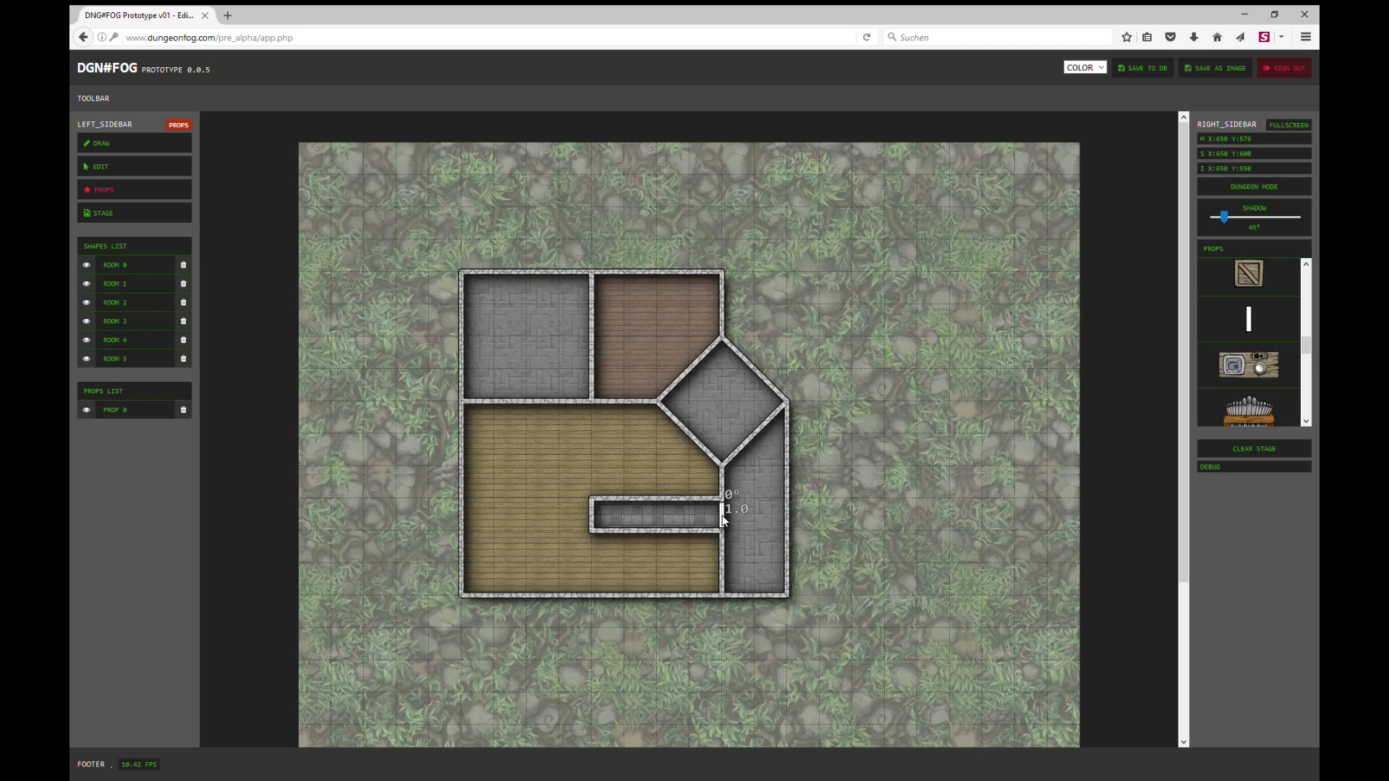
click(592, 518)
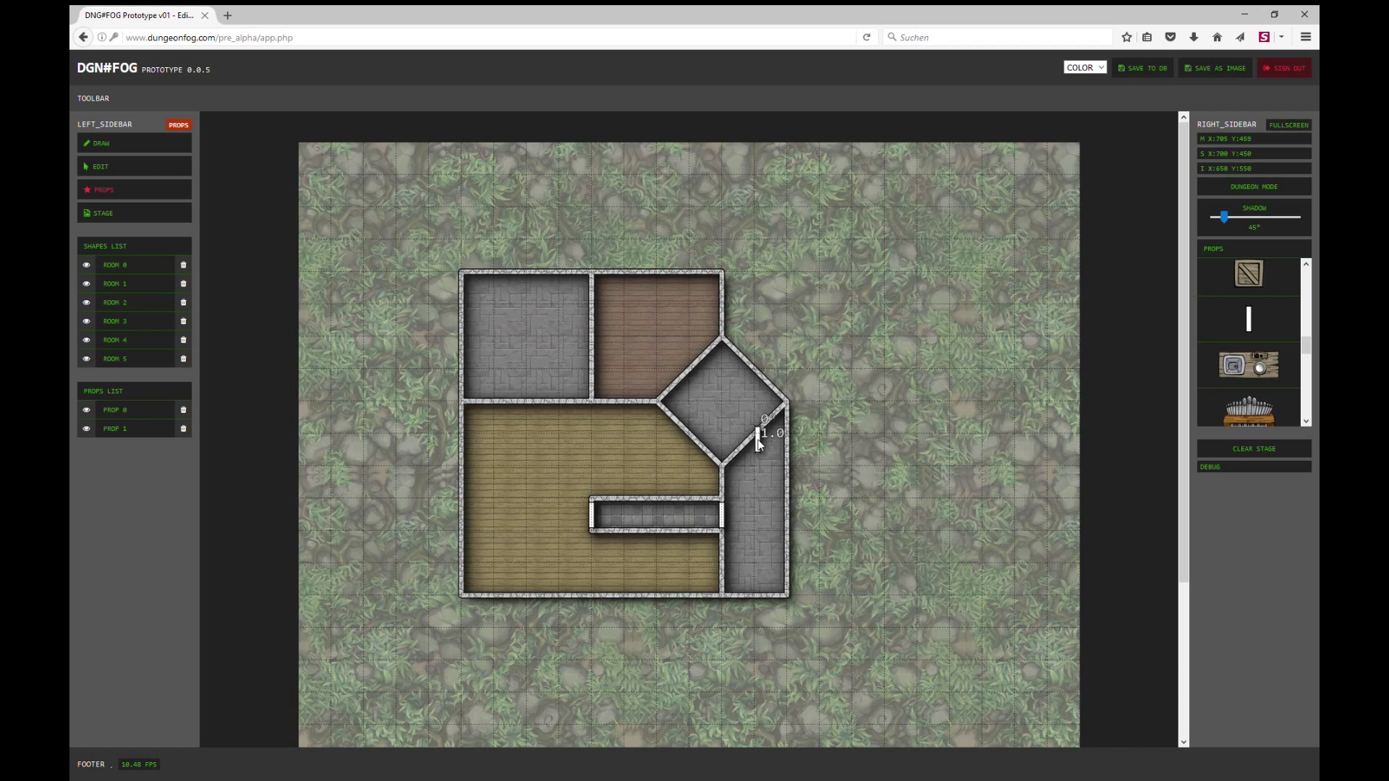
scroll(757, 441, down, 1)
click(756, 433)
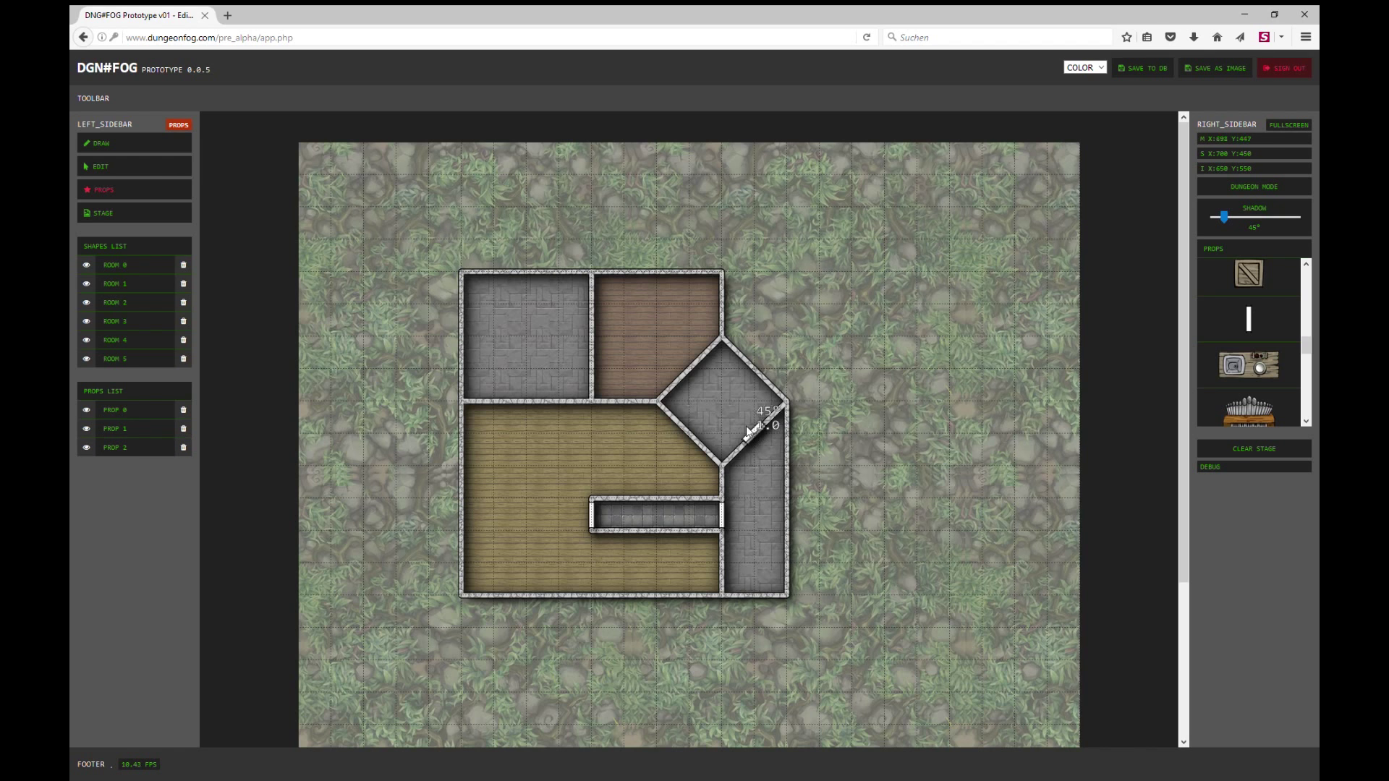
click(692, 367)
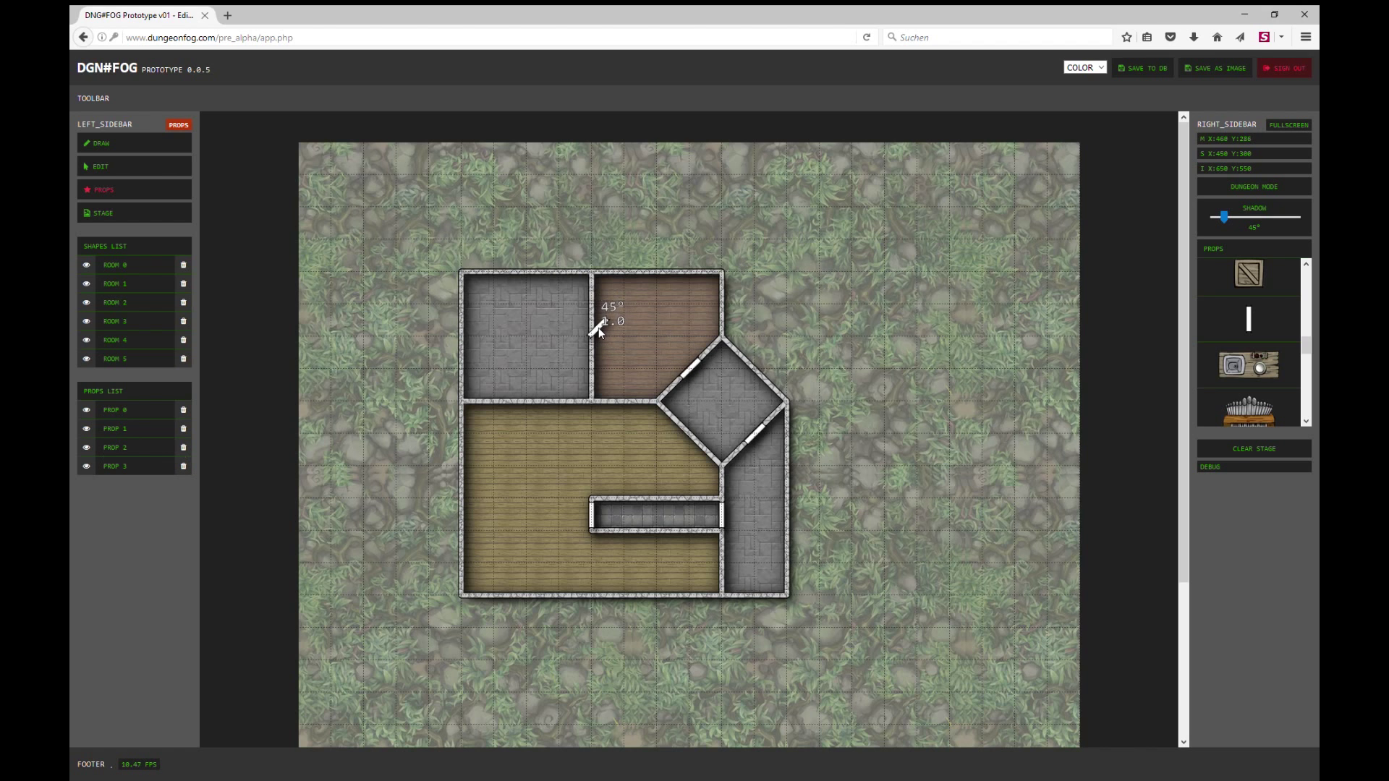
Add doors between the top rooms, in the bottom outer wall and above the wooden room.
scroll(597, 328, down, 1)
click(592, 328)
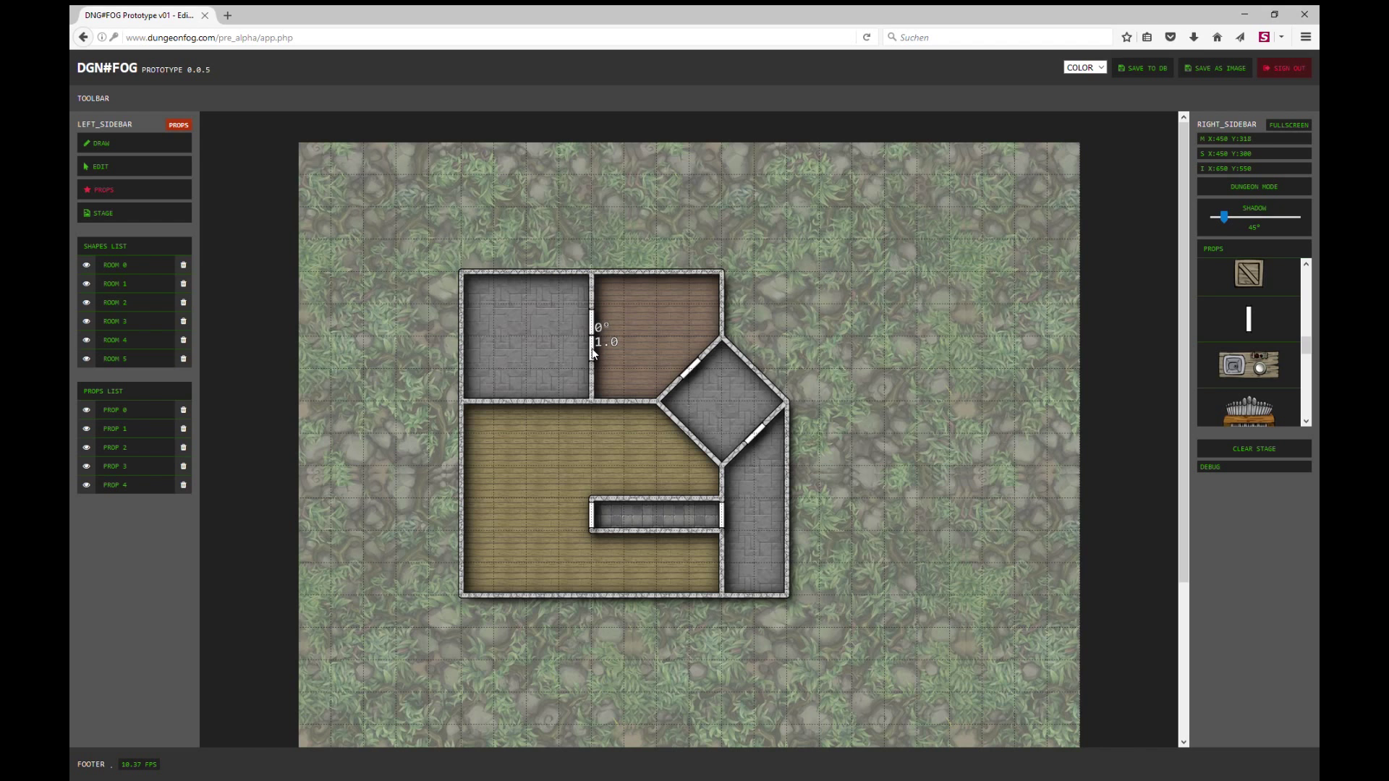
click(591, 349)
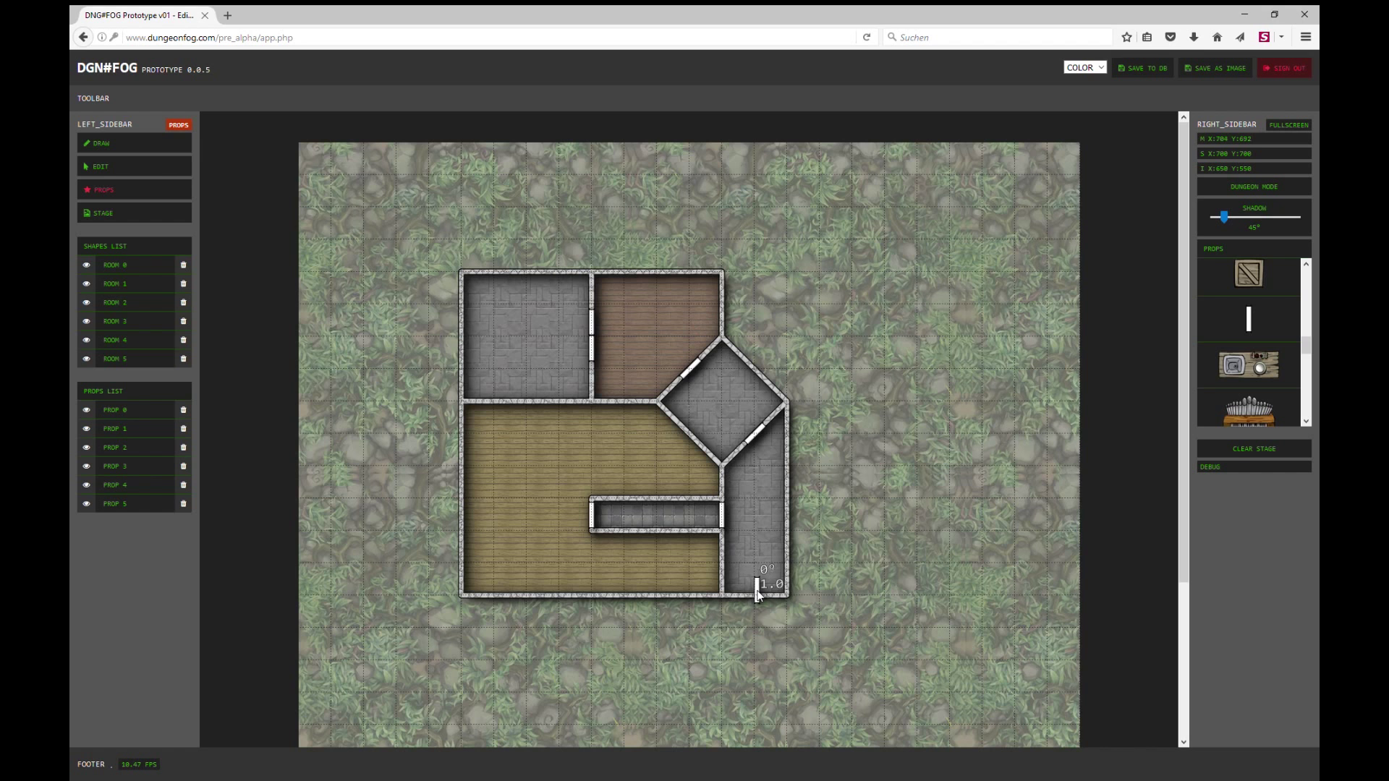
scroll(759, 594, down, 1)
scroll(758, 592, down, 2)
click(753, 596)
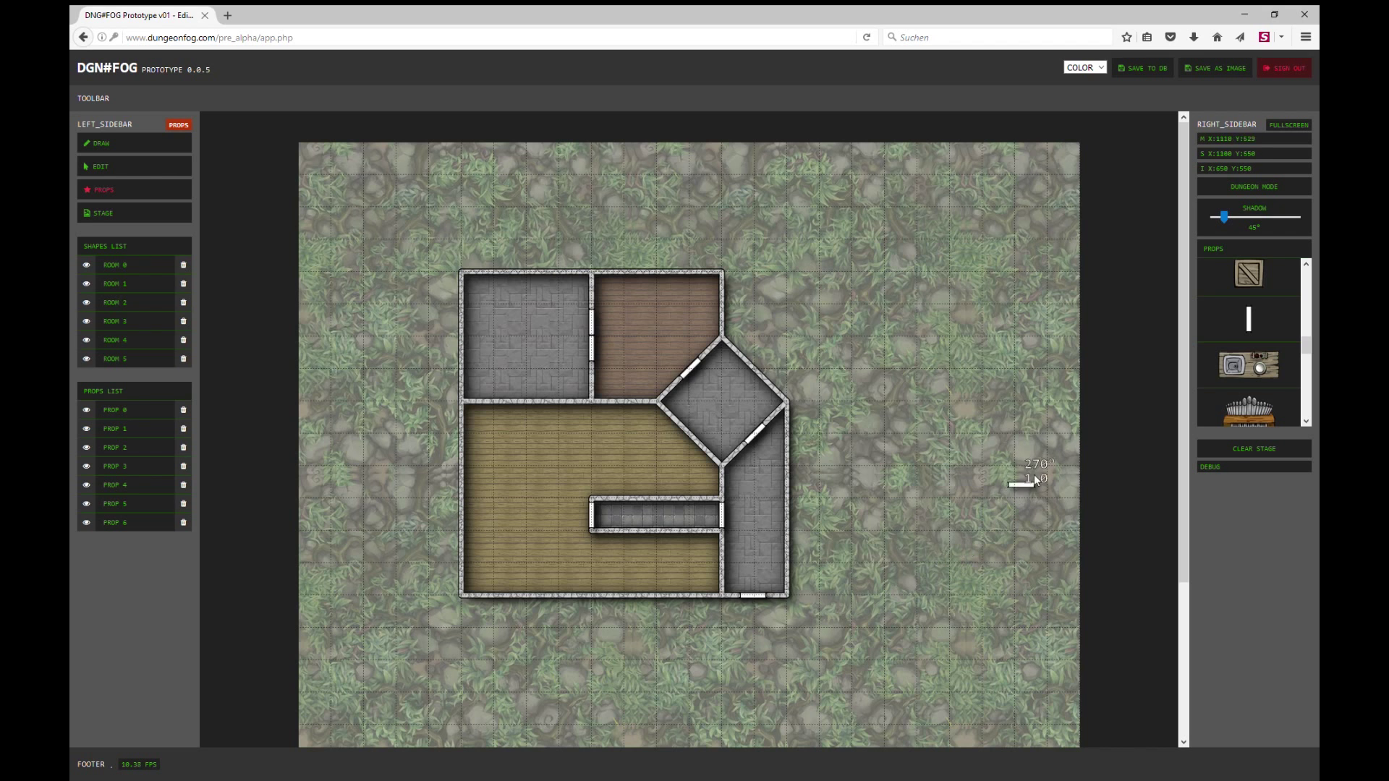
click(623, 402)
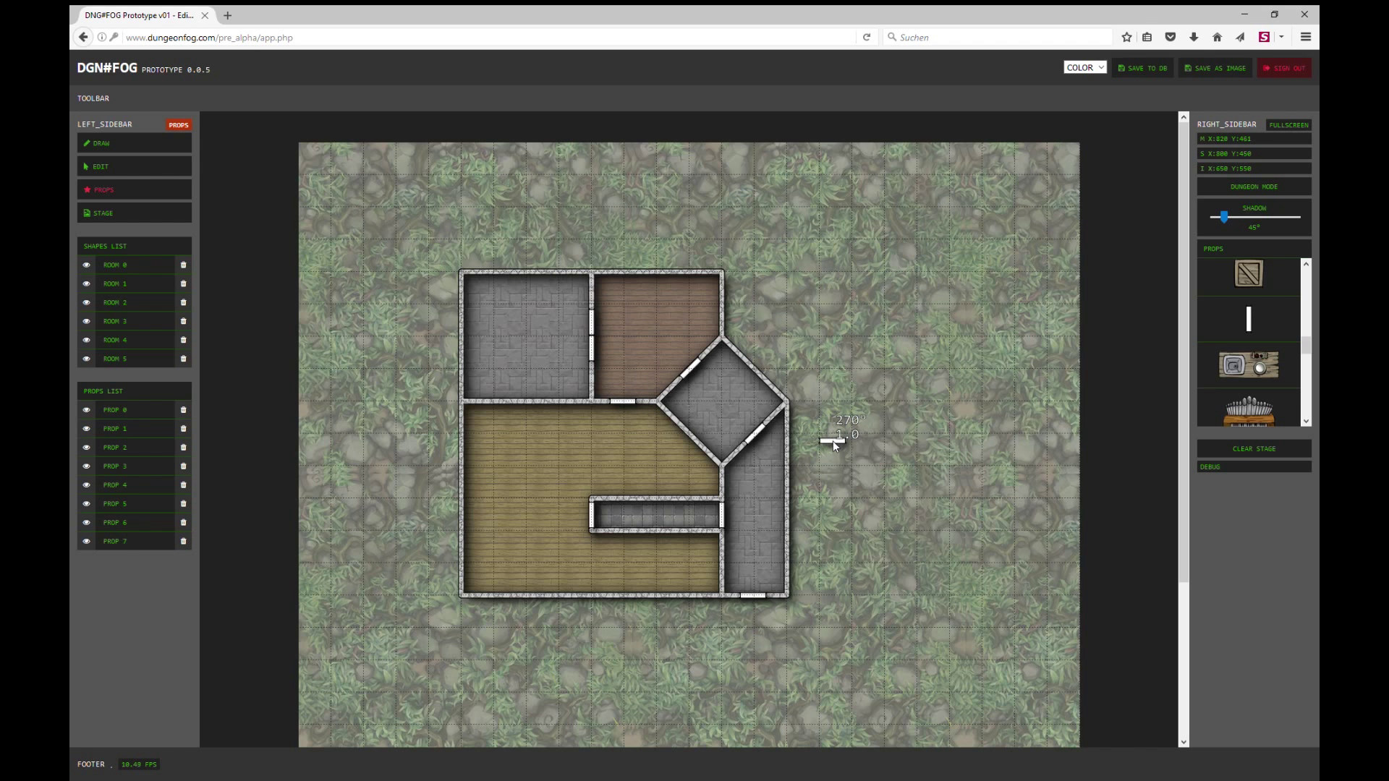
Hide PROP 7, the door above the big wooden room.
scroll(1274, 365, up, 3)
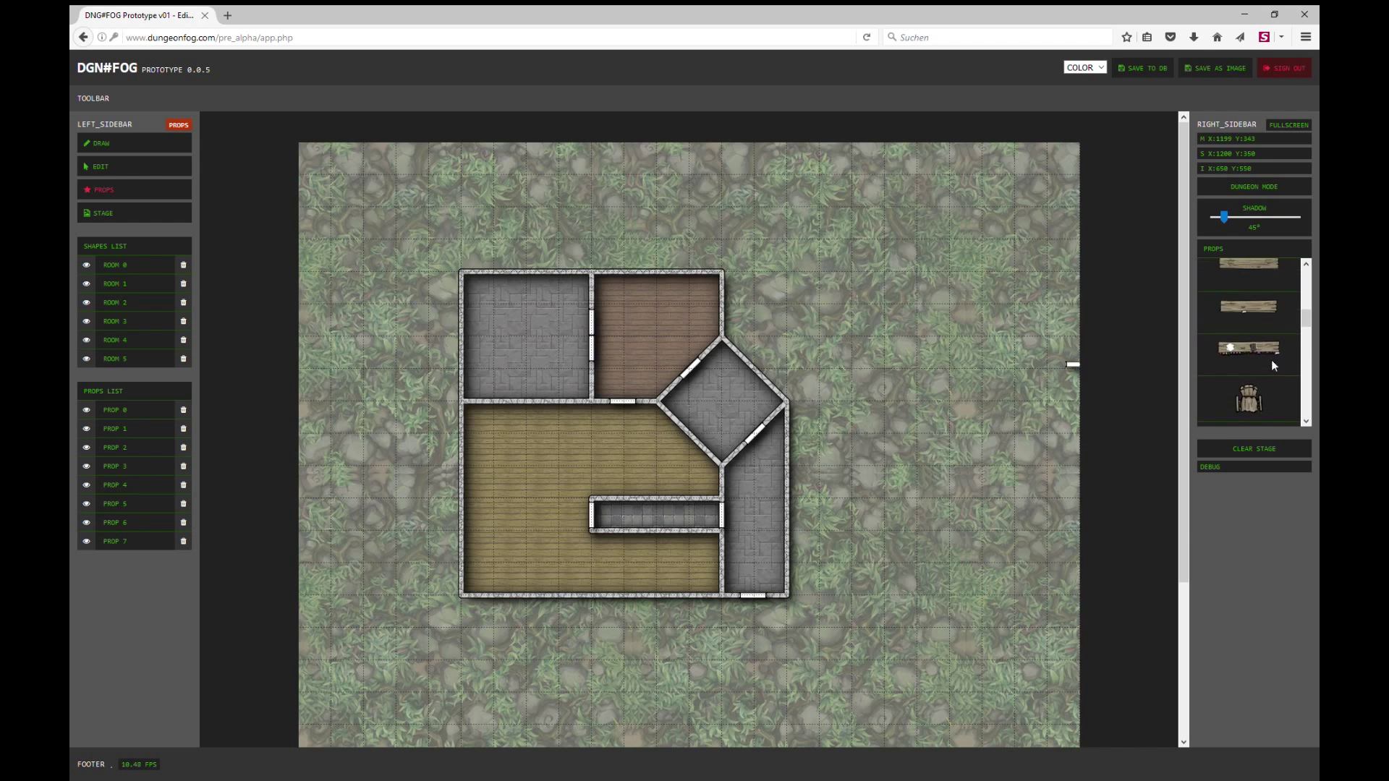
scroll(1275, 369, up, 5)
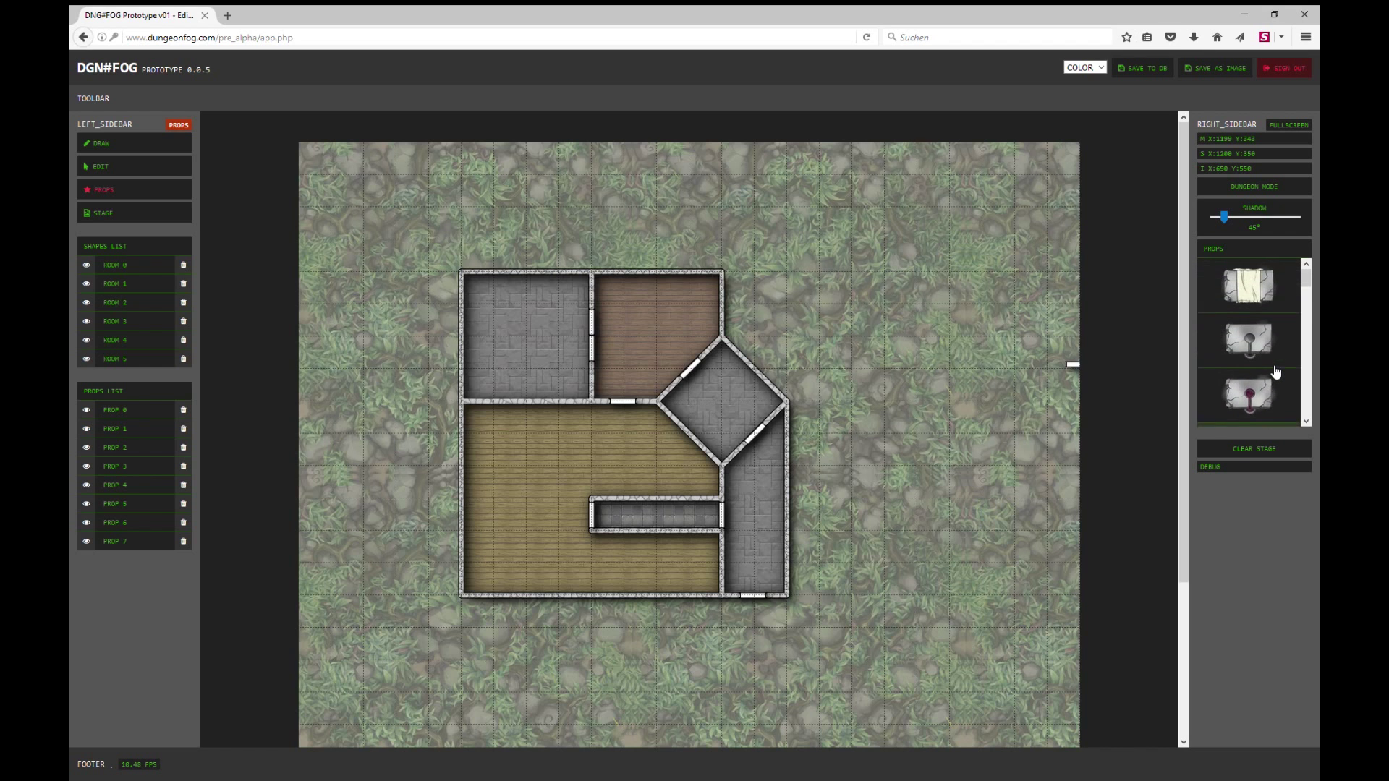
scroll(1276, 372, down, 3)
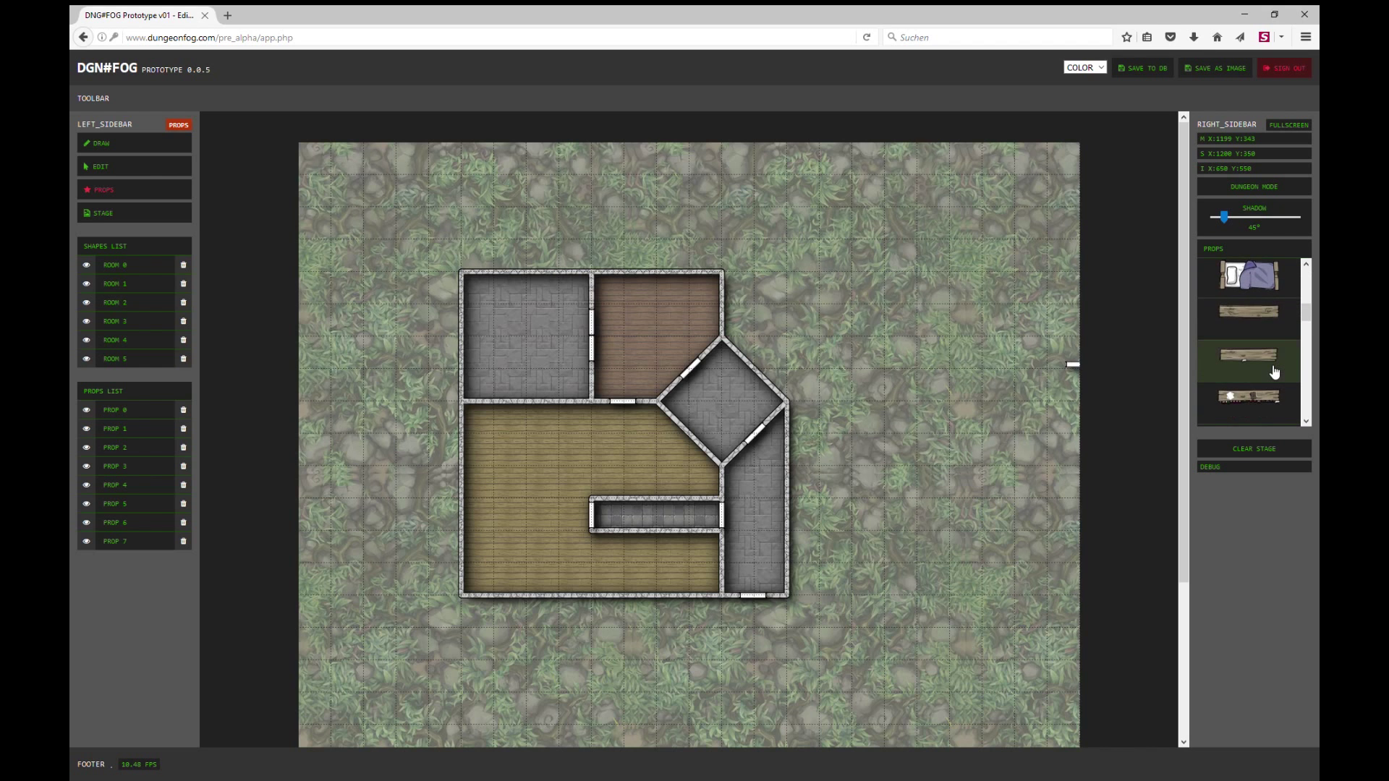
click(82, 543)
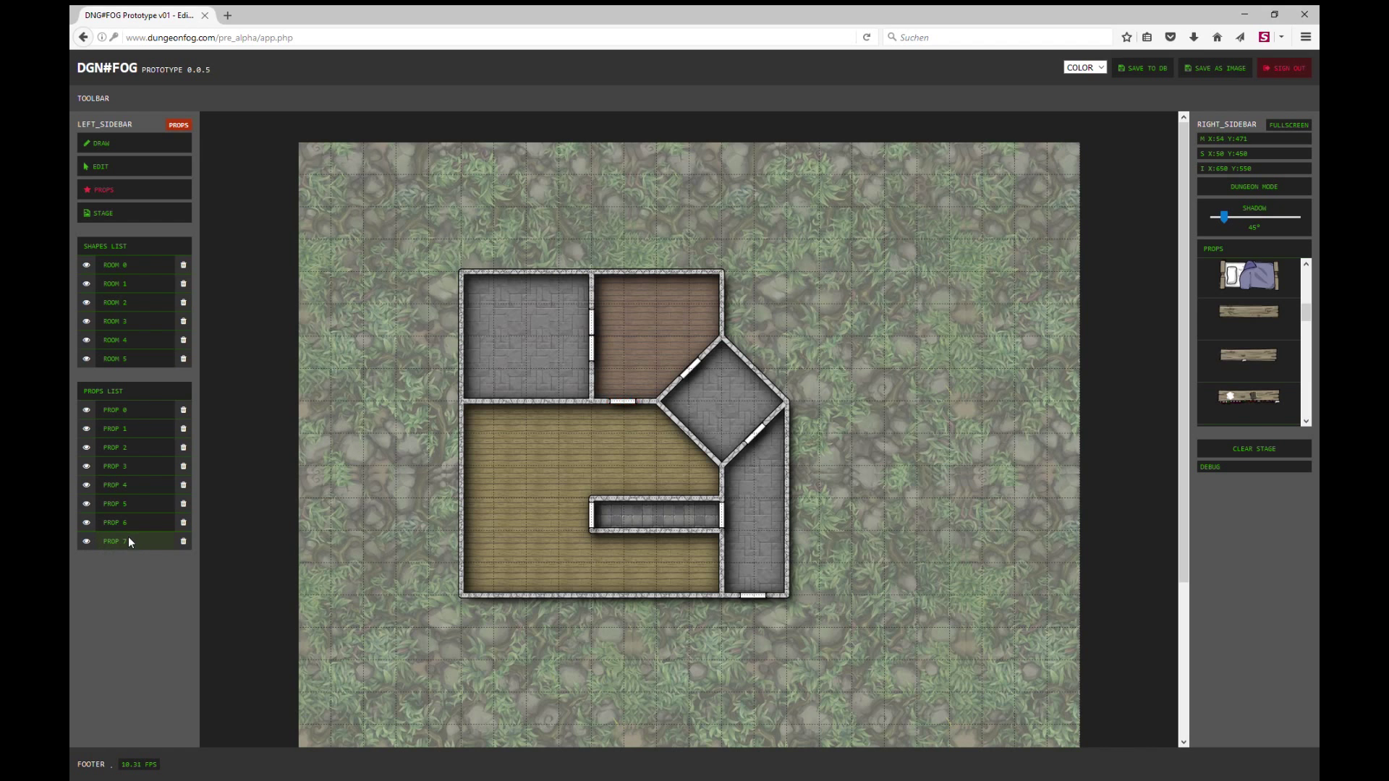
click(87, 548)
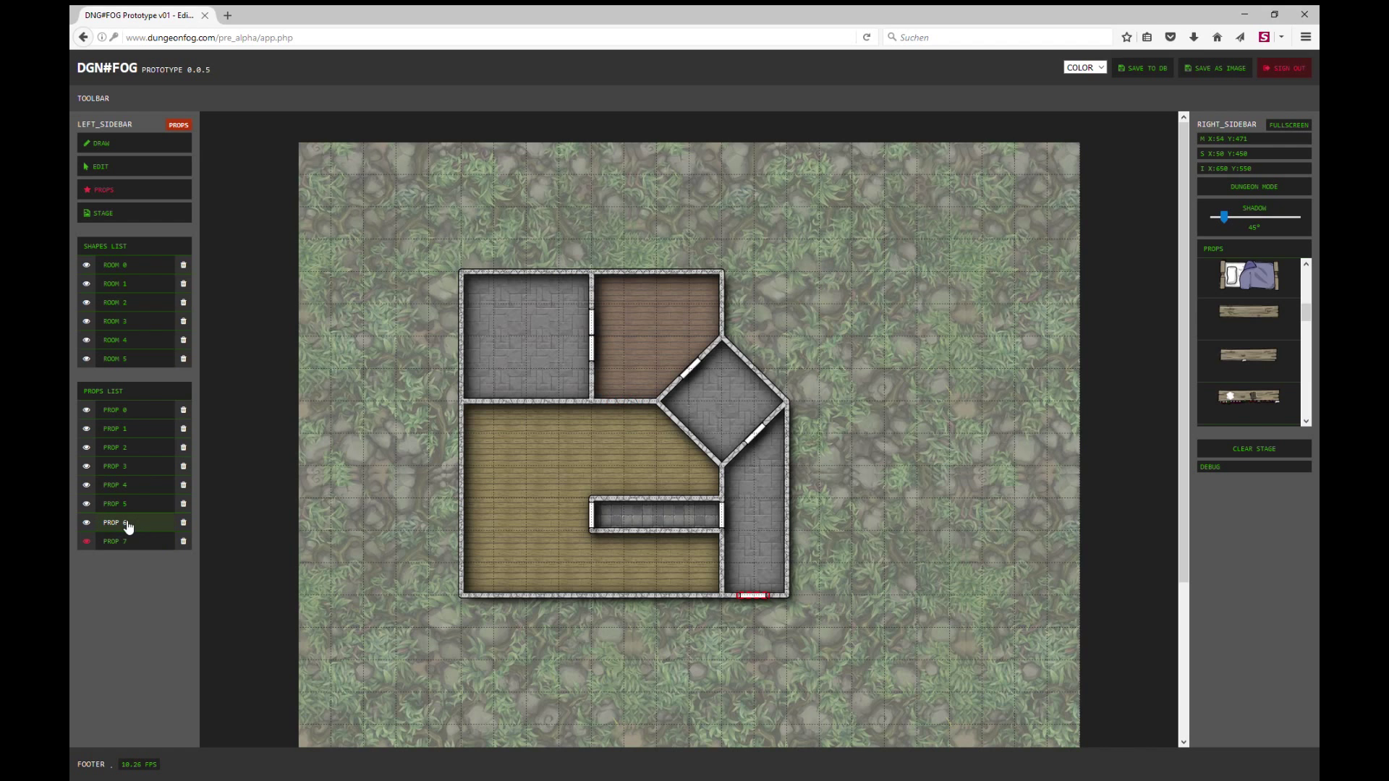
Bring up the Stage tool's background and wall texture choices.
click(140, 144)
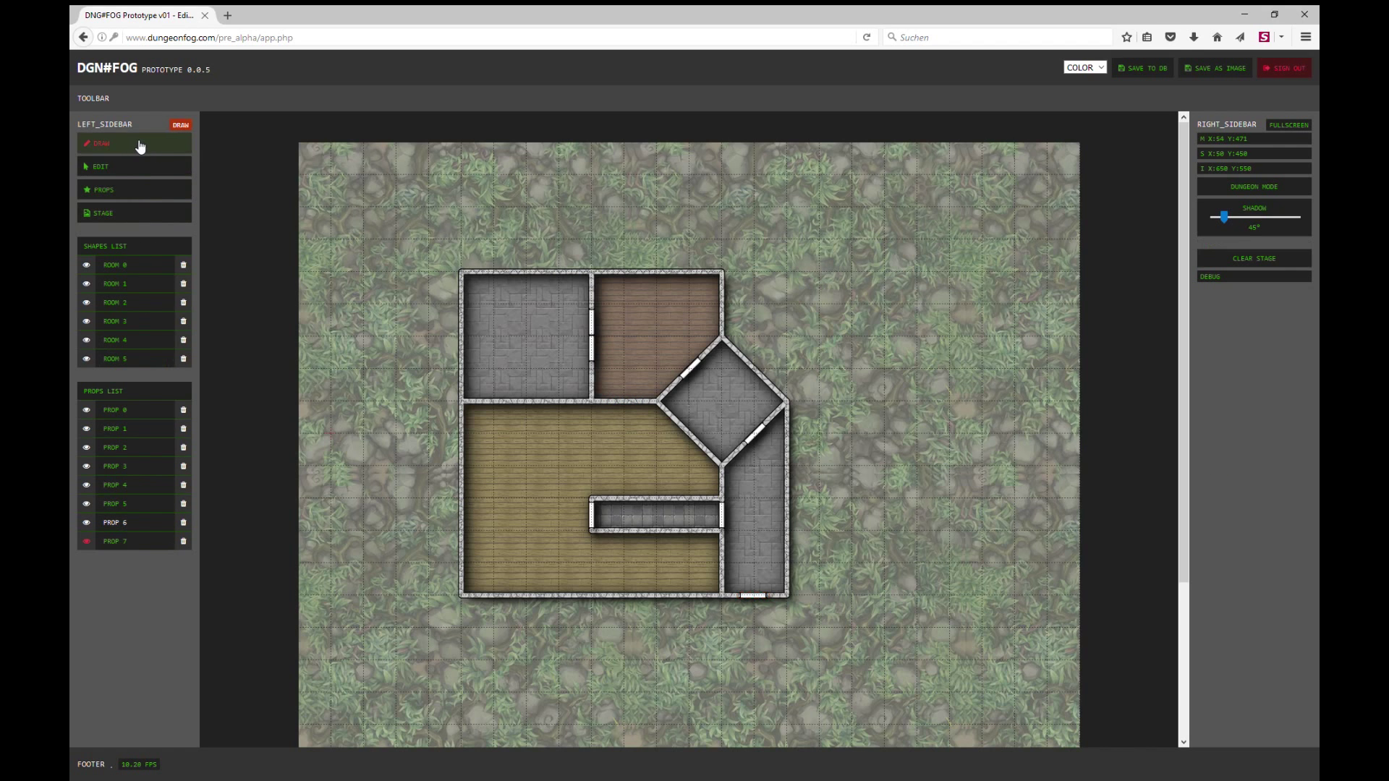
click(129, 192)
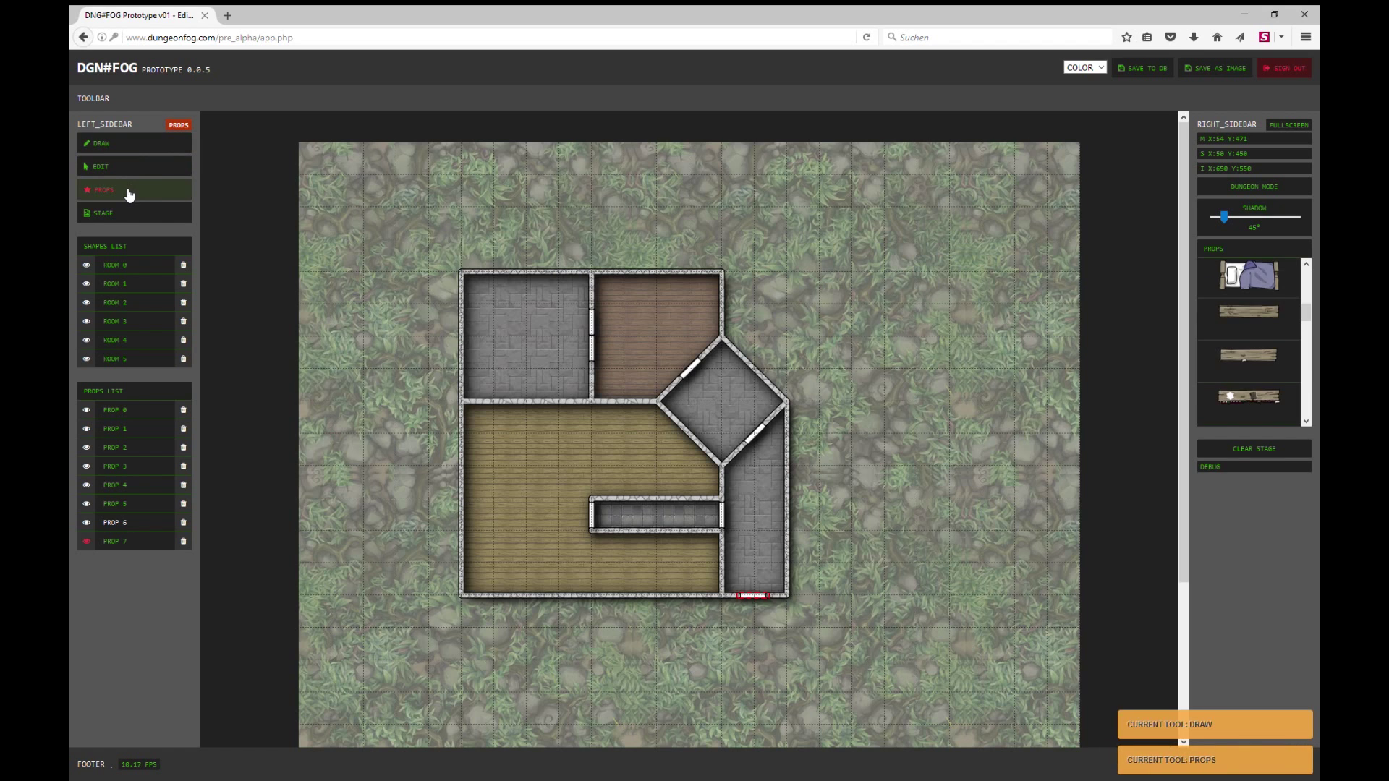
click(135, 213)
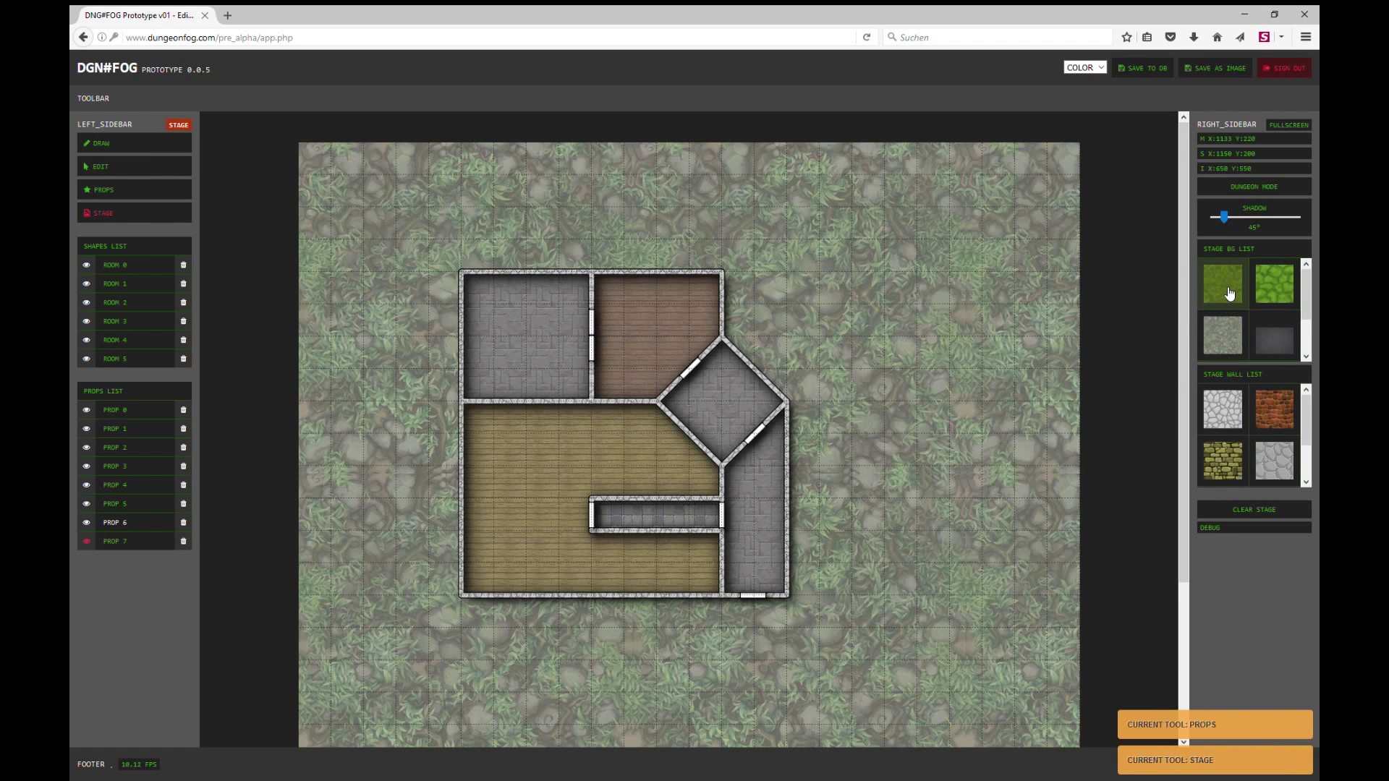
scroll(1233, 304, down, 1)
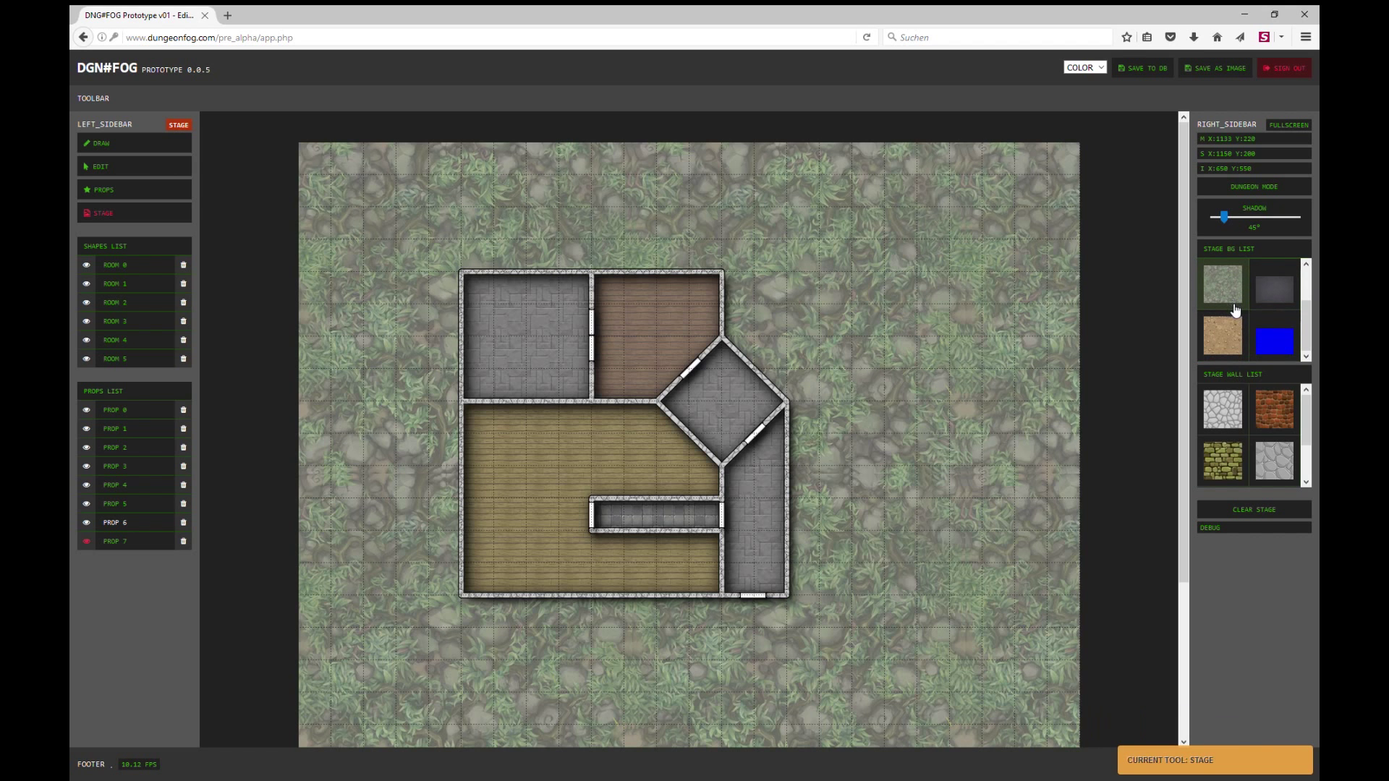
scroll(1235, 316, up, 1)
click(1234, 295)
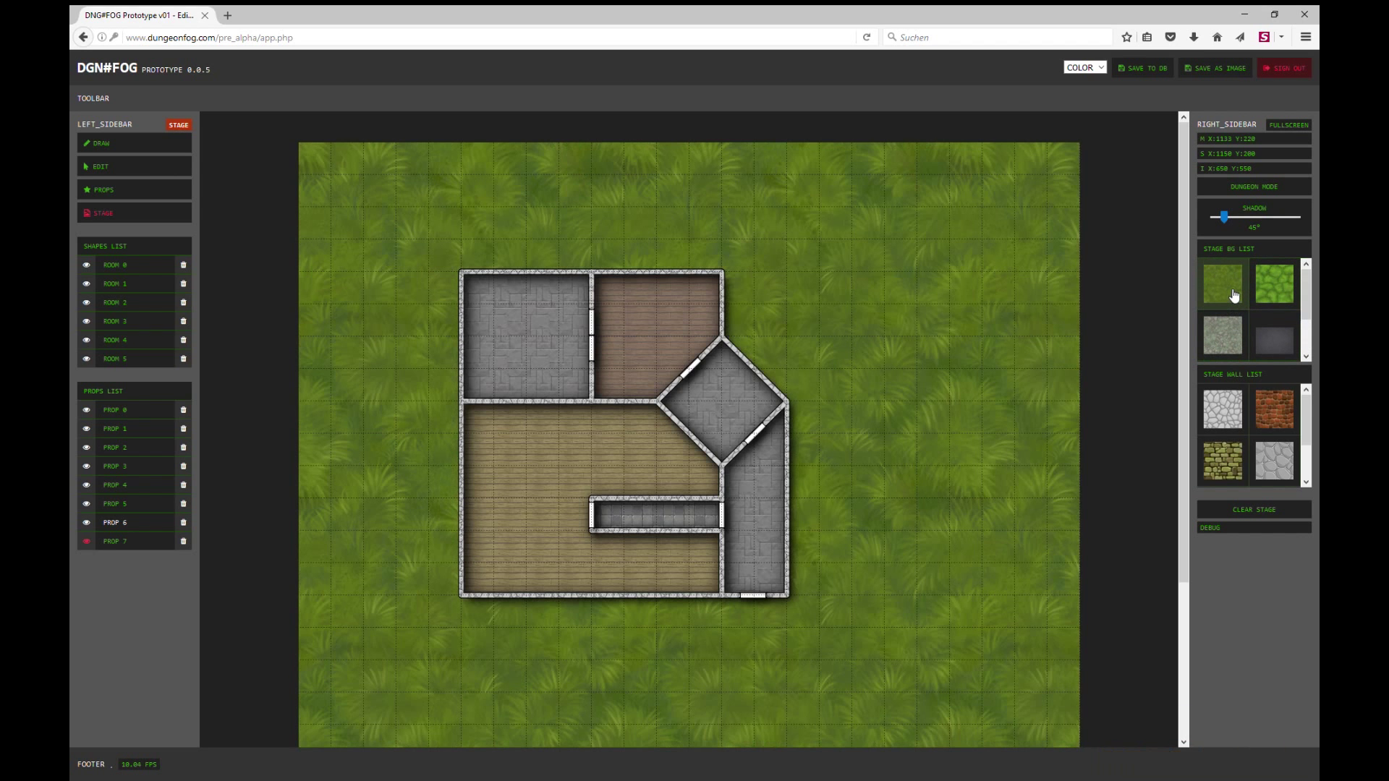
click(1222, 337)
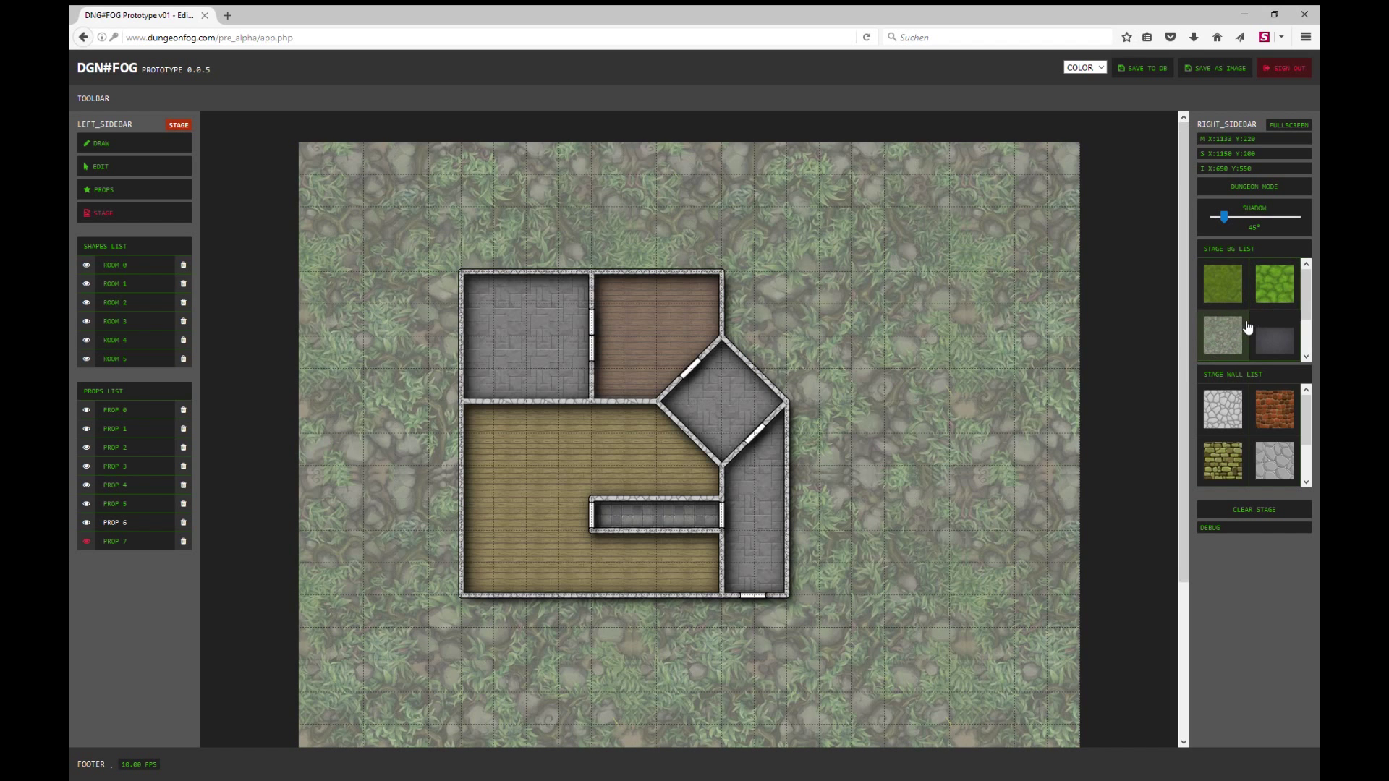
scroll(1242, 437, down, 1)
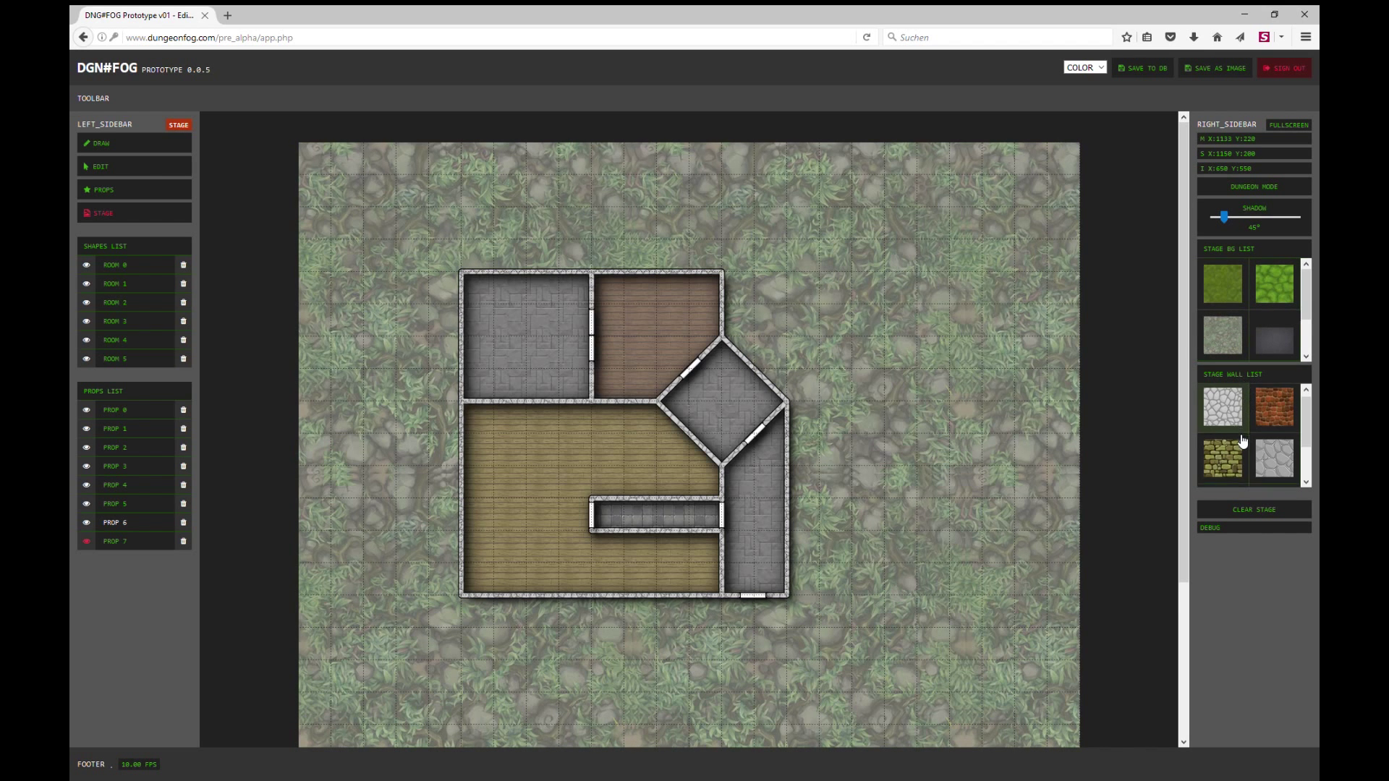
scroll(1243, 440, up, 1)
click(1224, 450)
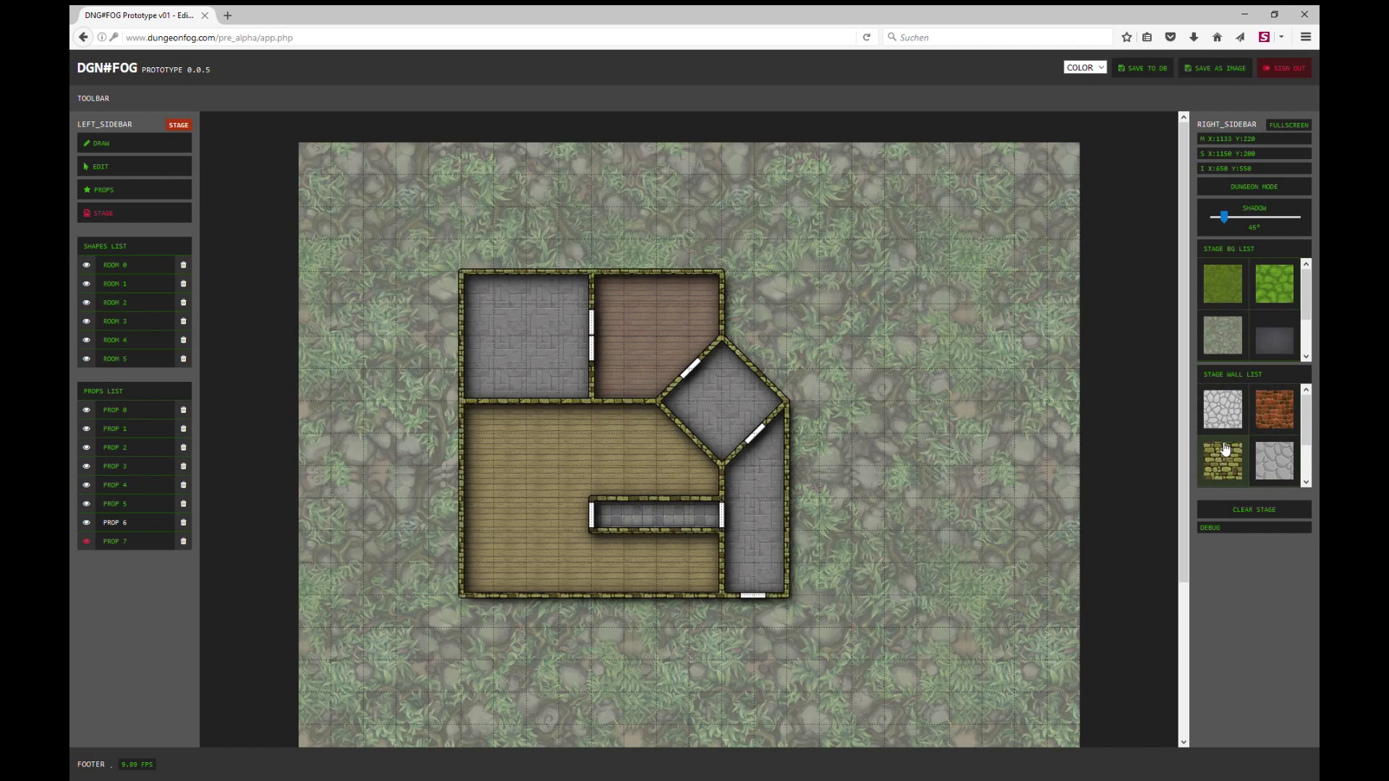
click(1279, 420)
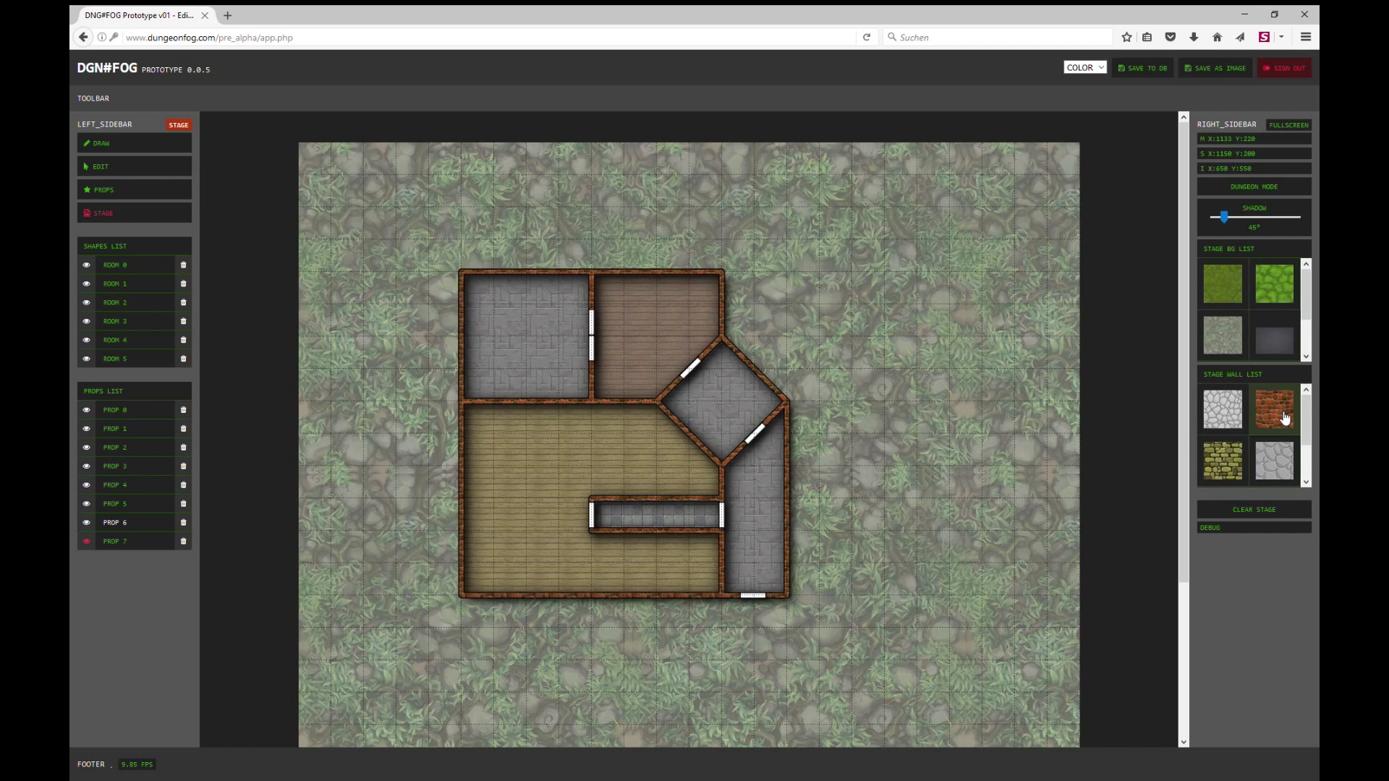
click(1222, 429)
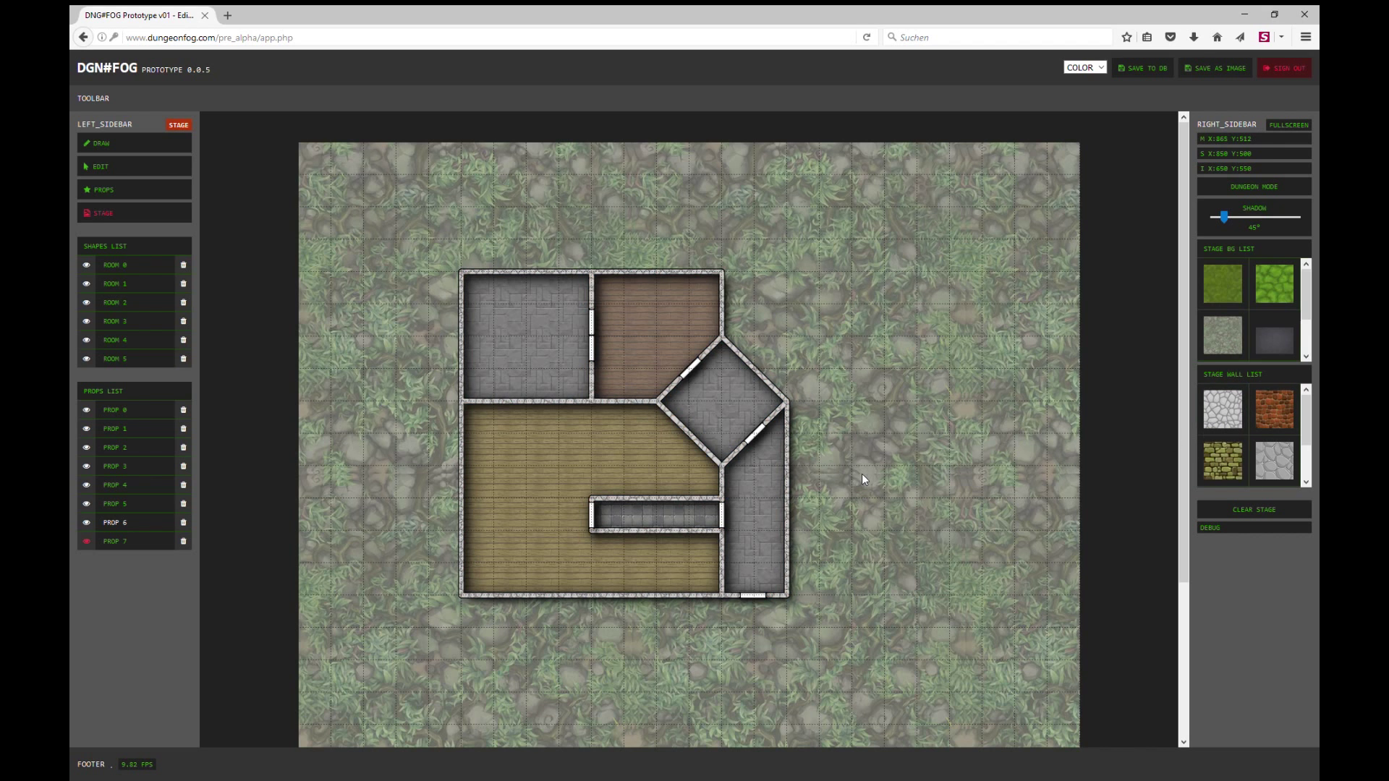
Pick the small wall bar prop and place fixtures on both upper rooms' top walls.
click(111, 190)
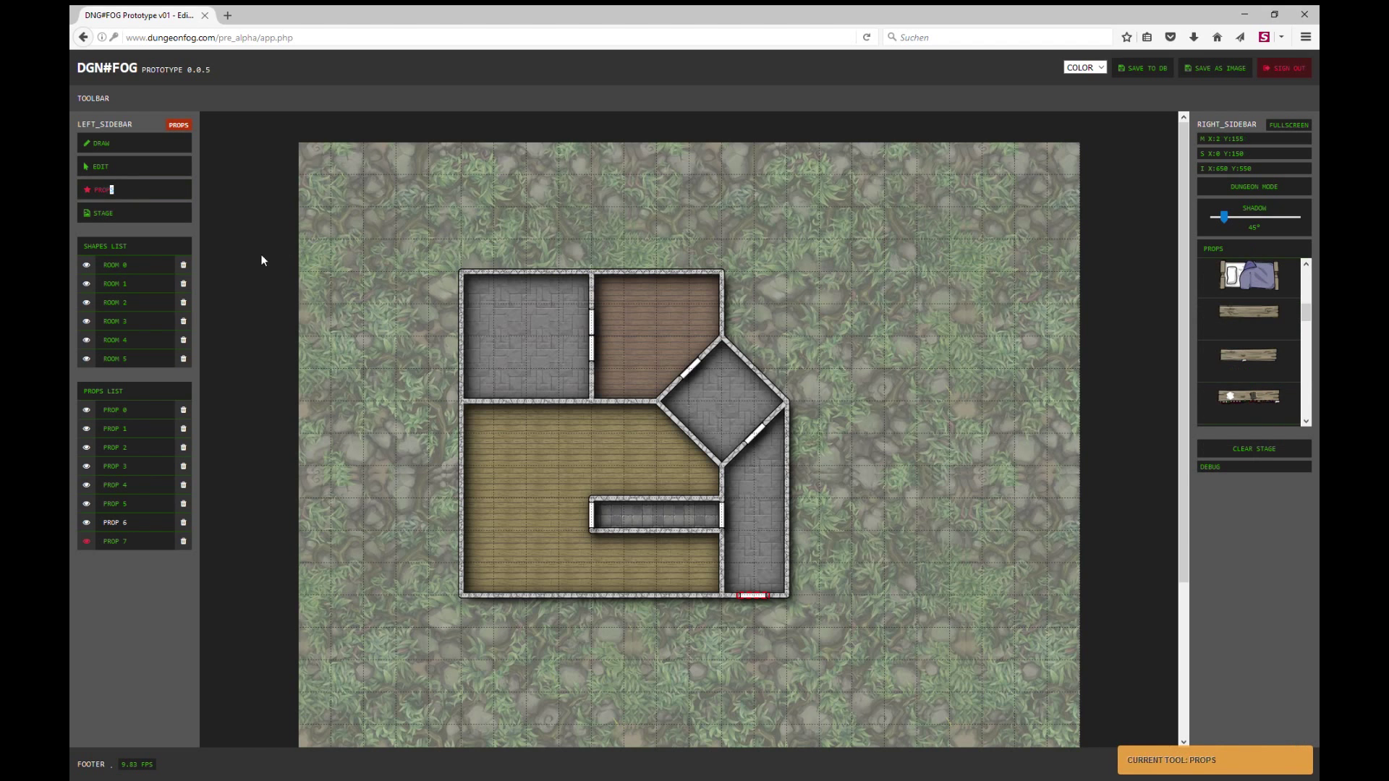
click(86, 542)
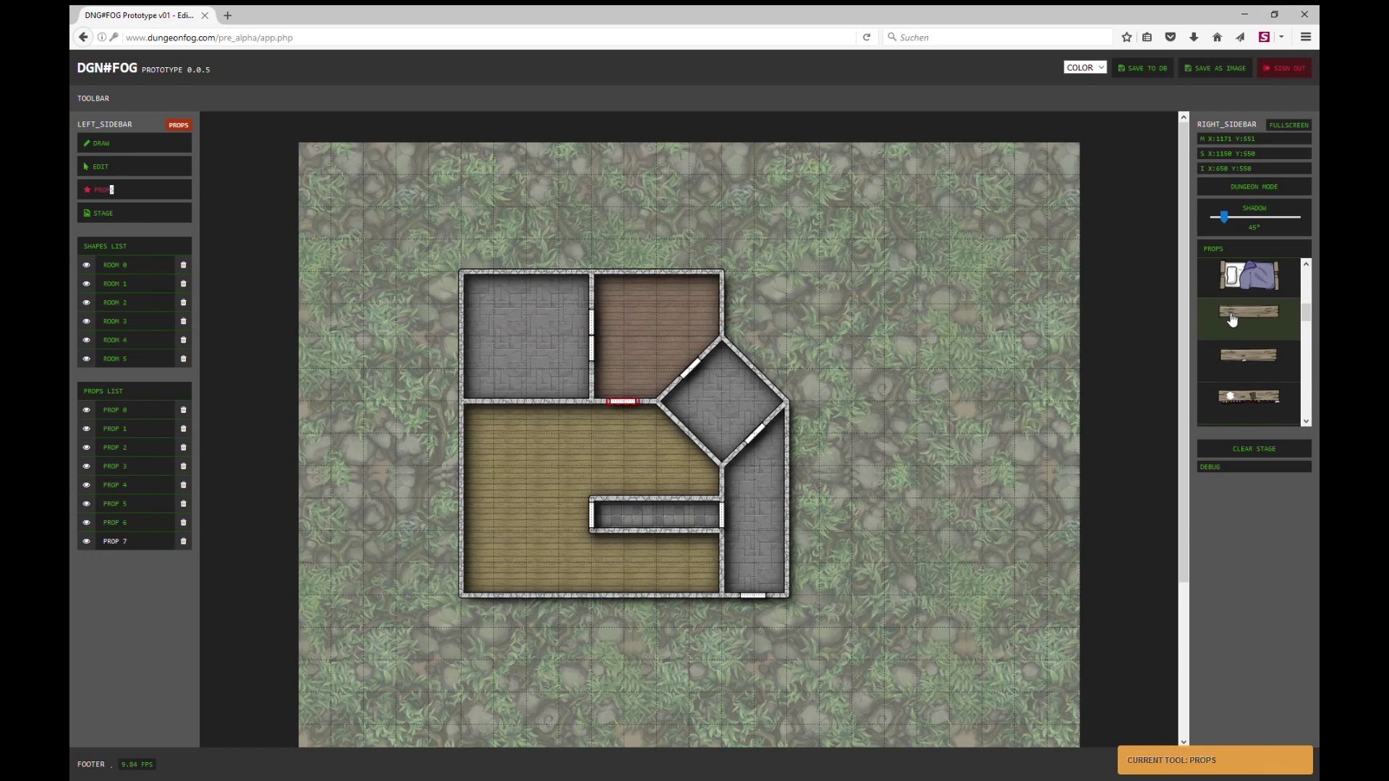
scroll(1258, 329, up, 1)
scroll(1259, 330, down, 5)
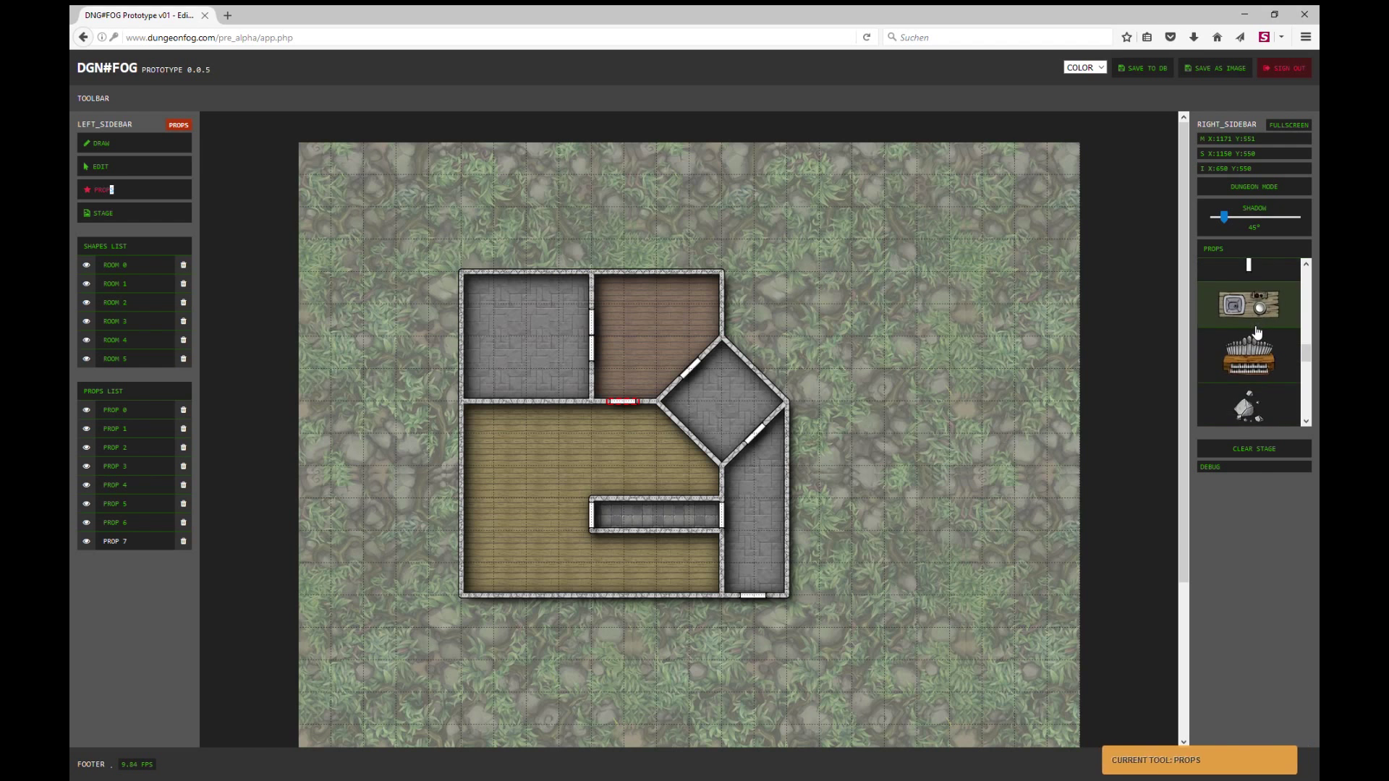
scroll(1257, 332, down, 3)
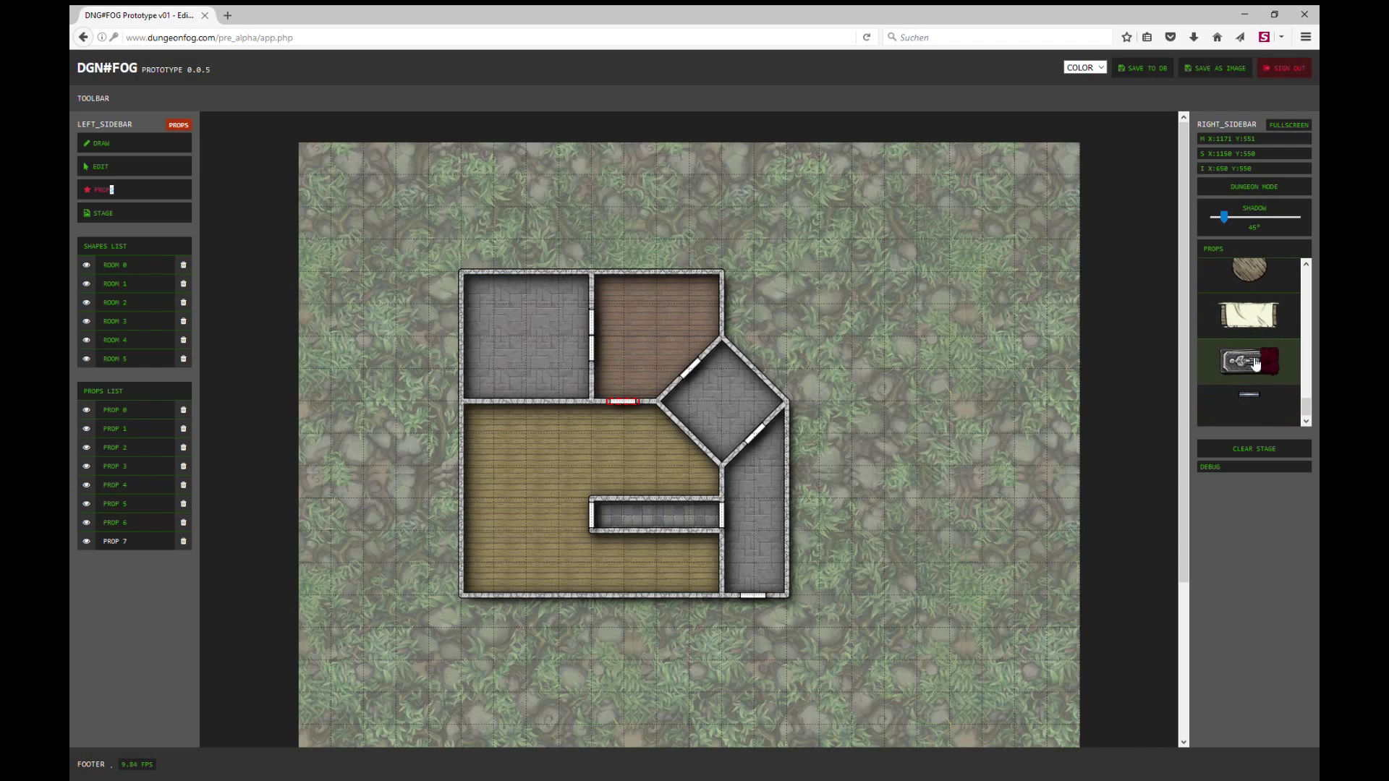
click(1253, 399)
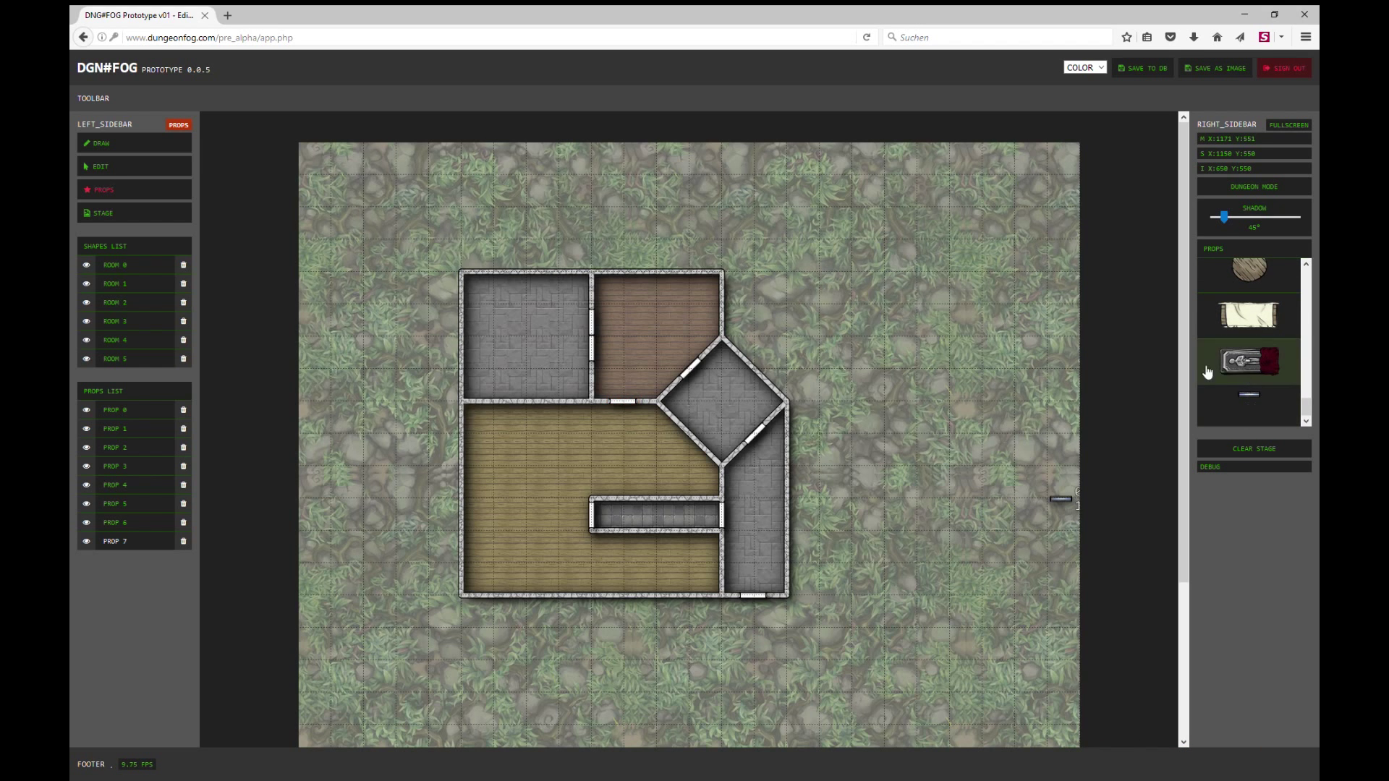
click(641, 273)
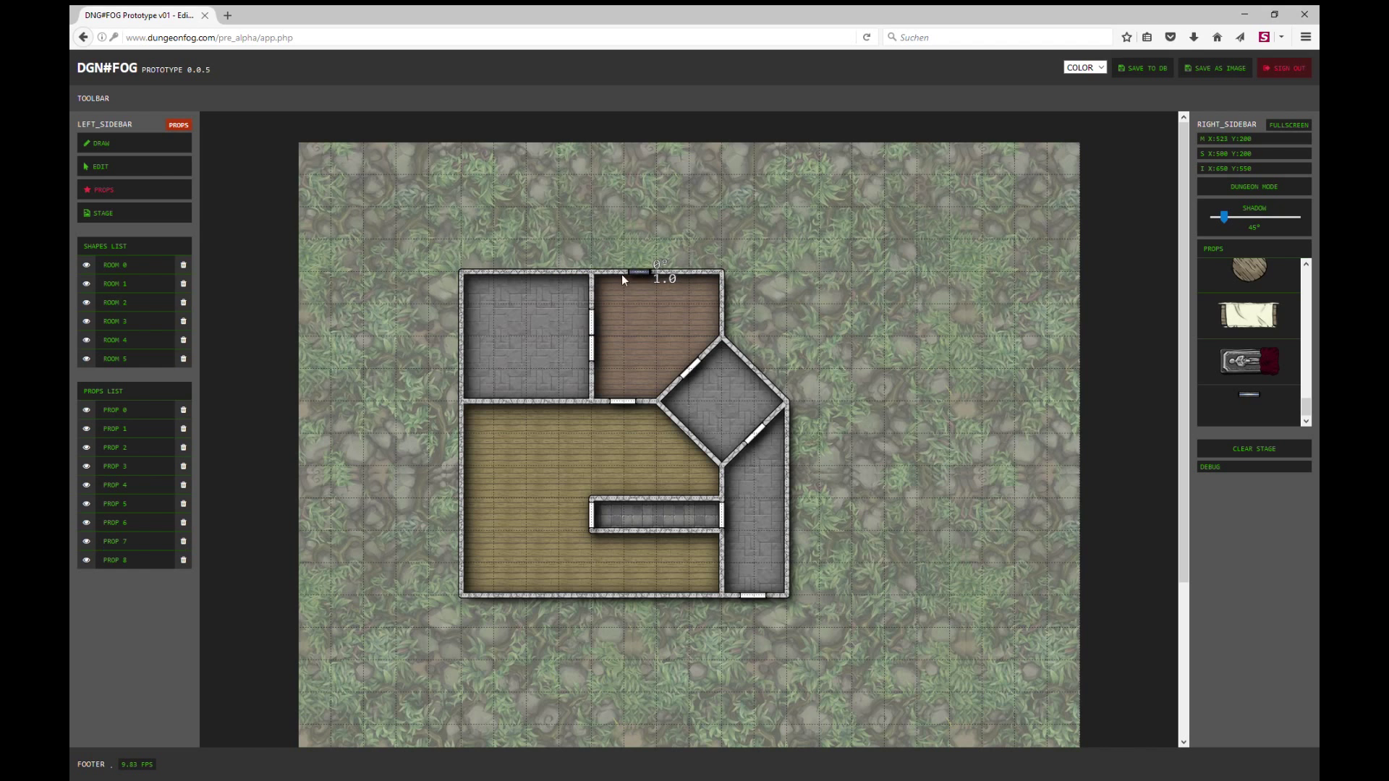
click(511, 275)
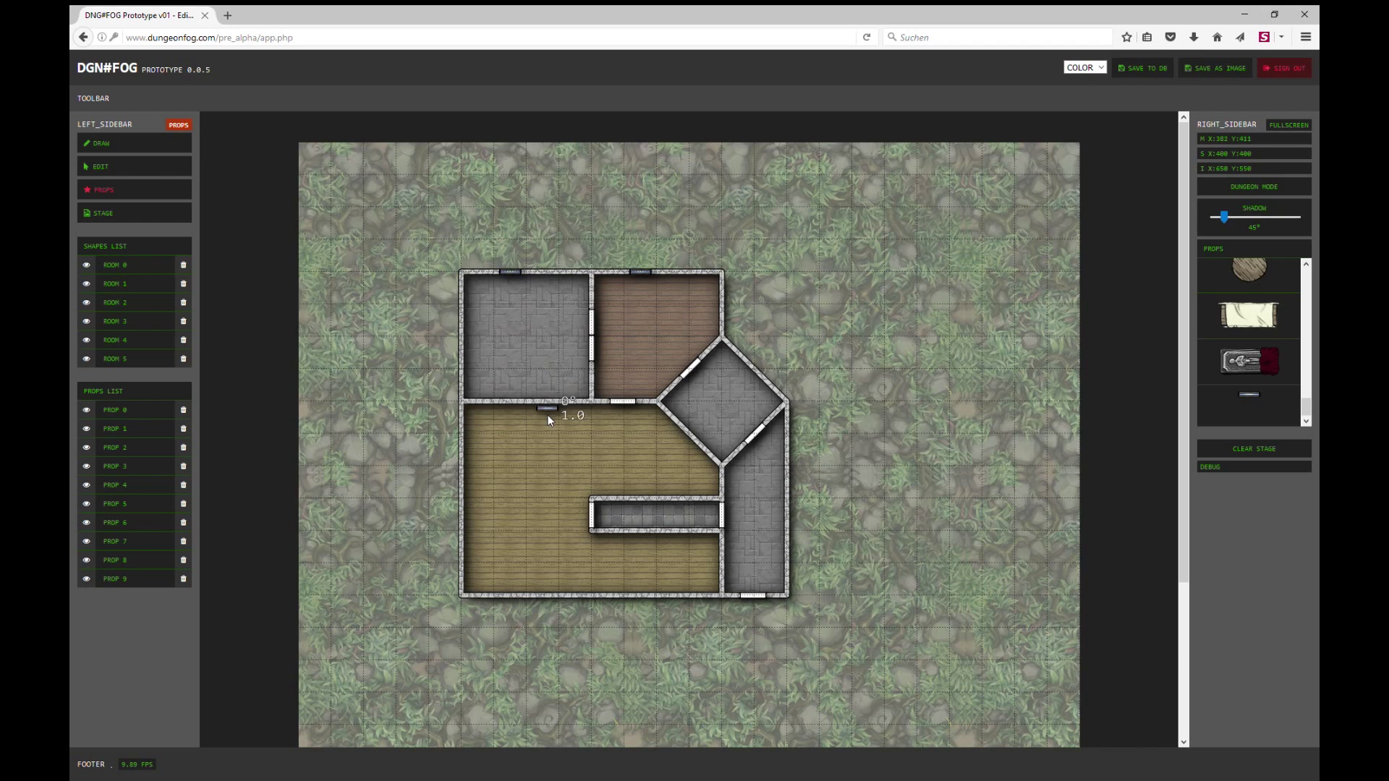
Add four more fixtures down the west wall of the left rooms.
click(462, 322)
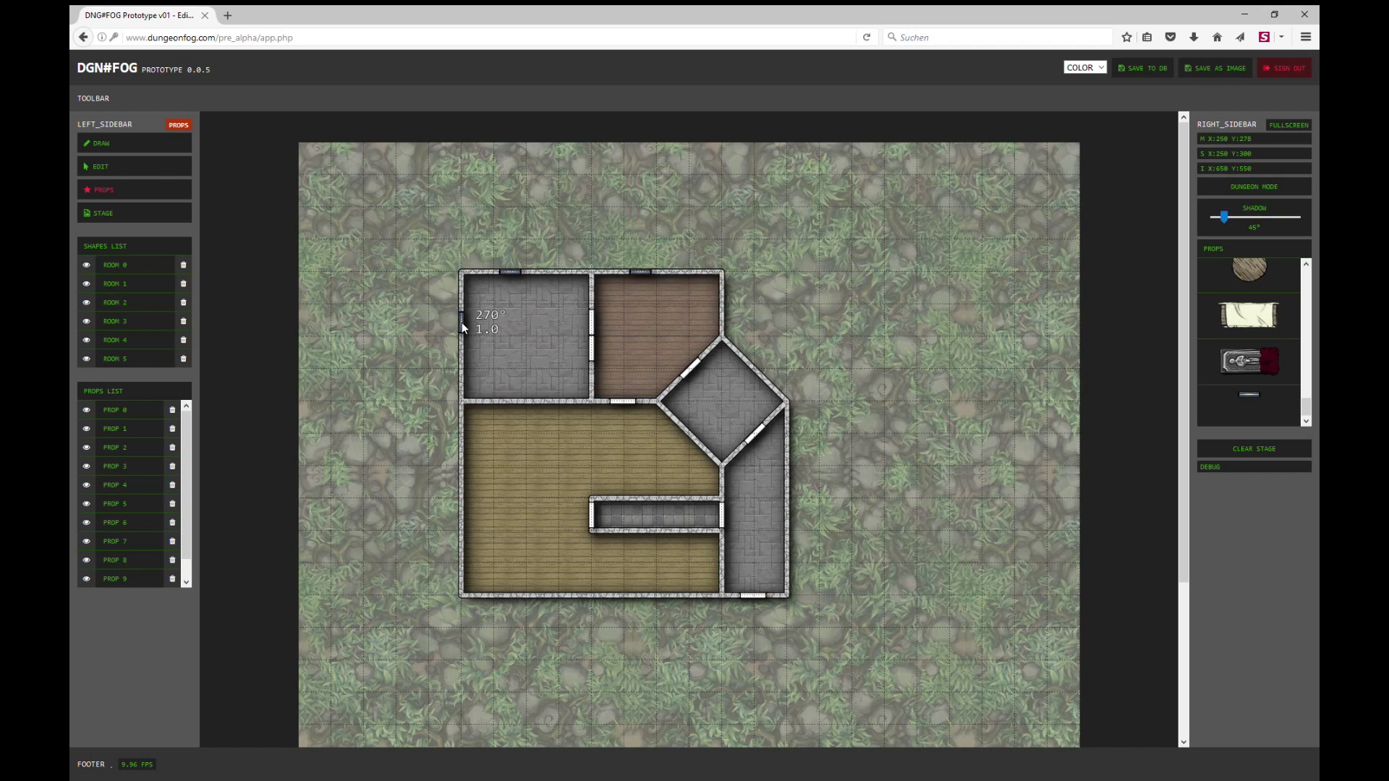
click(462, 370)
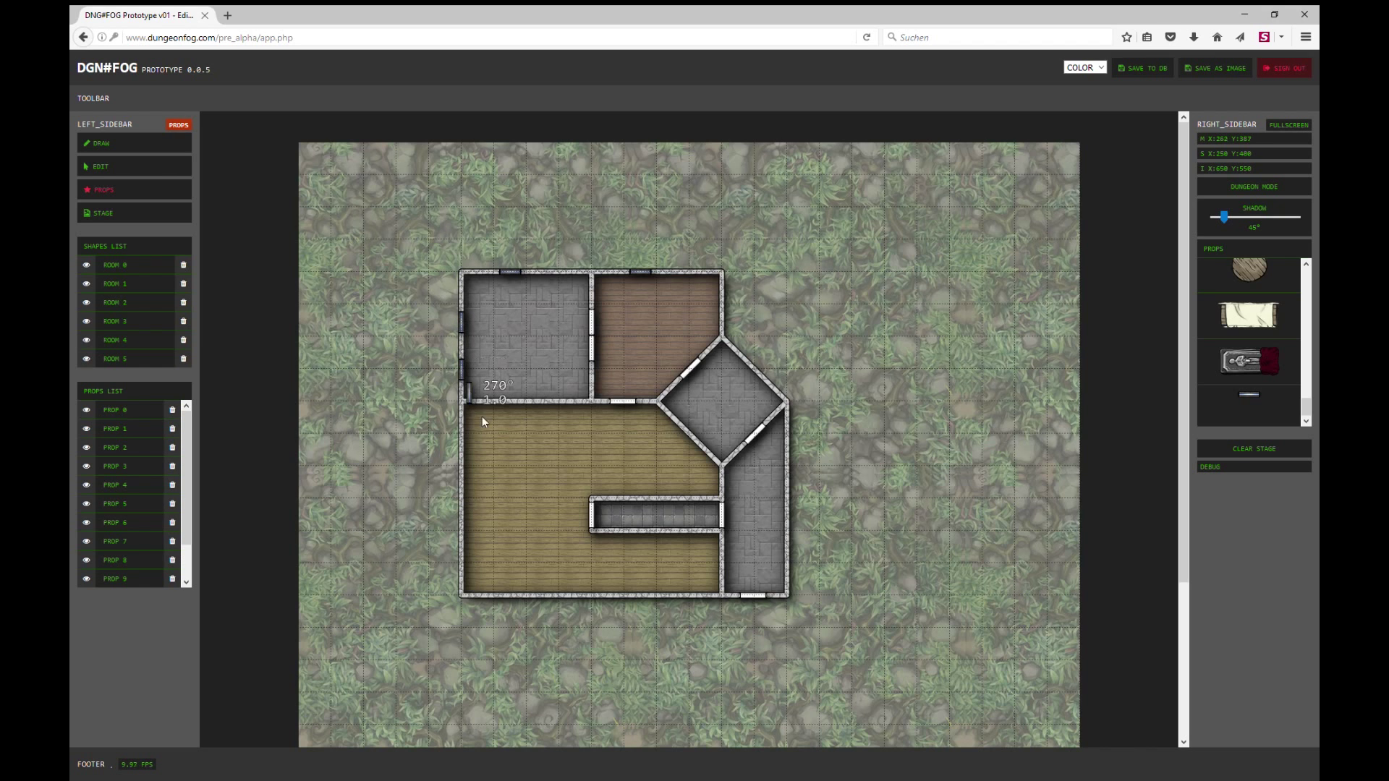
click(461, 449)
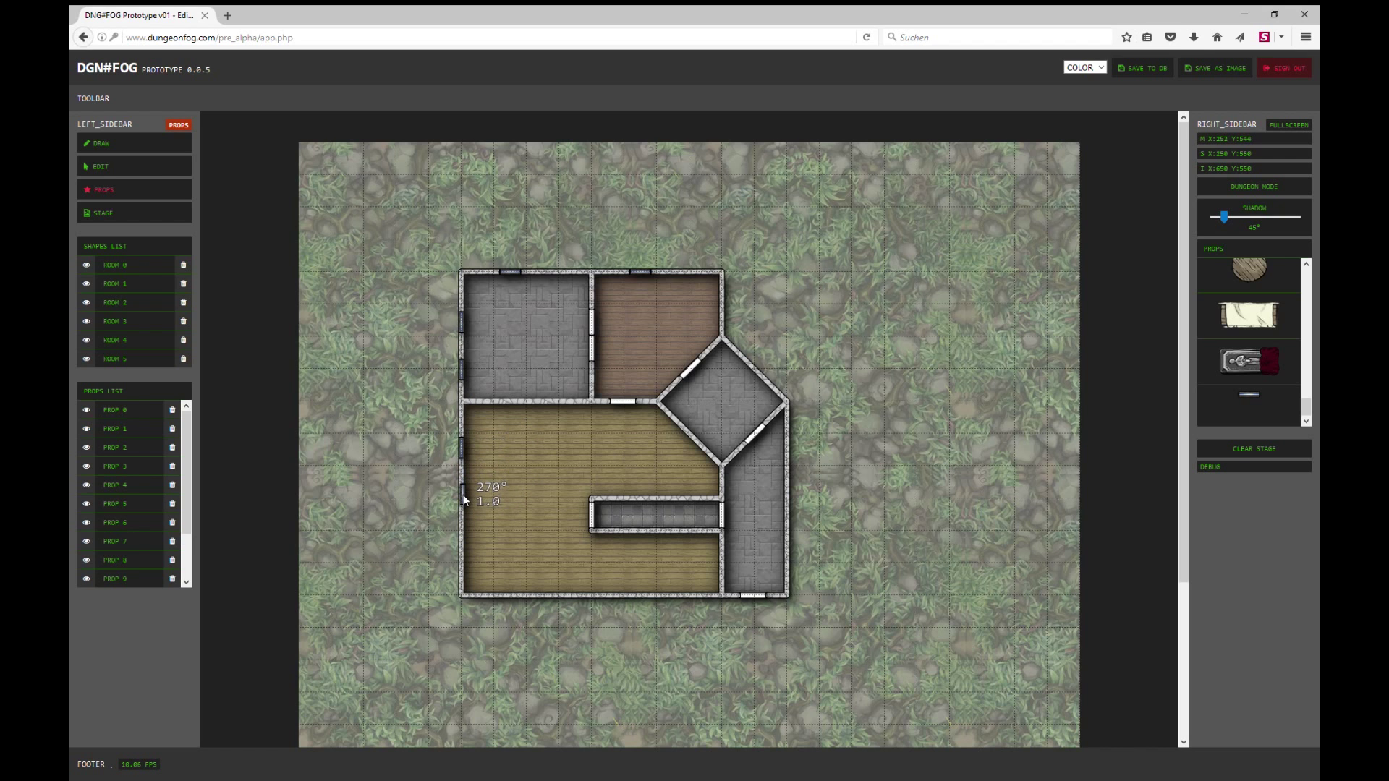
click(463, 496)
Delete the misplaced PROP 9 and PROP 13 wall fixtures.
click(173, 579)
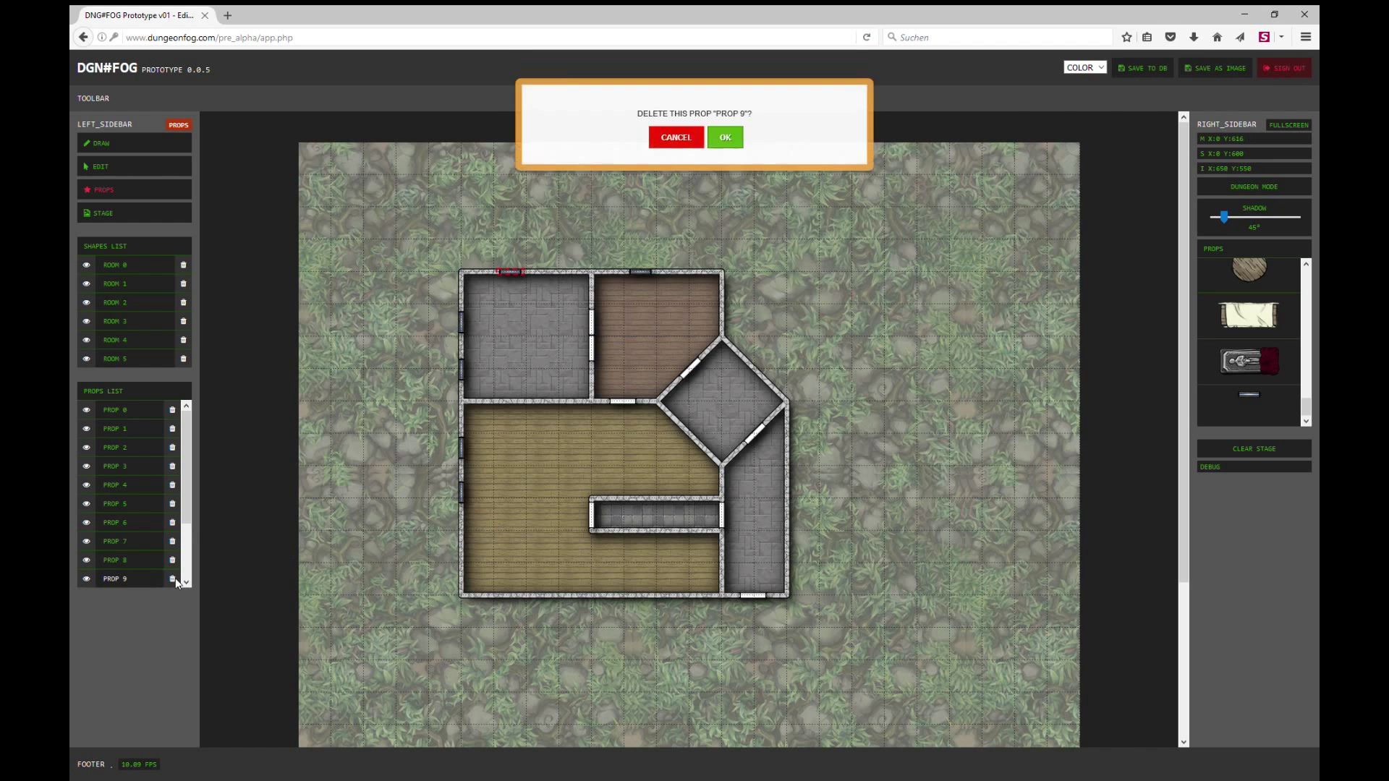
click(726, 139)
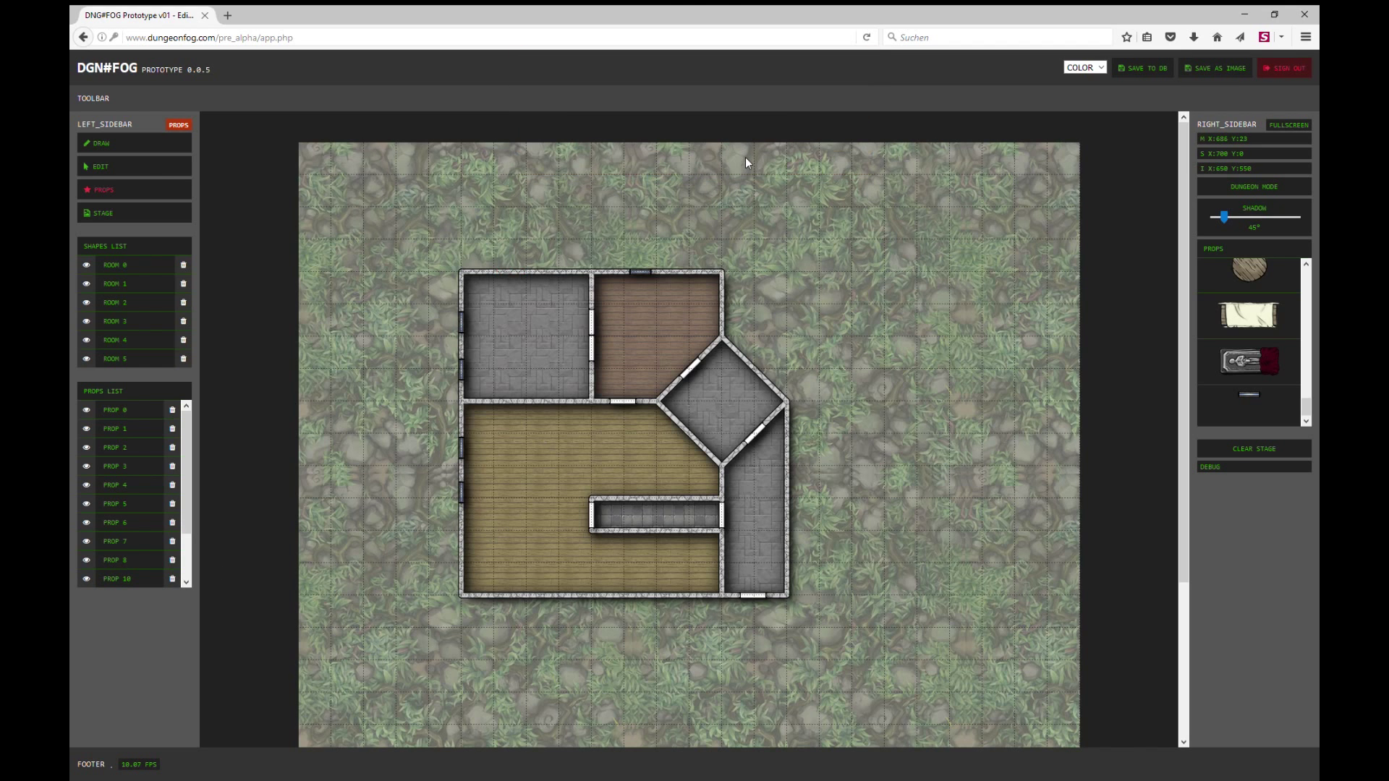
scroll(155, 492, down, 1)
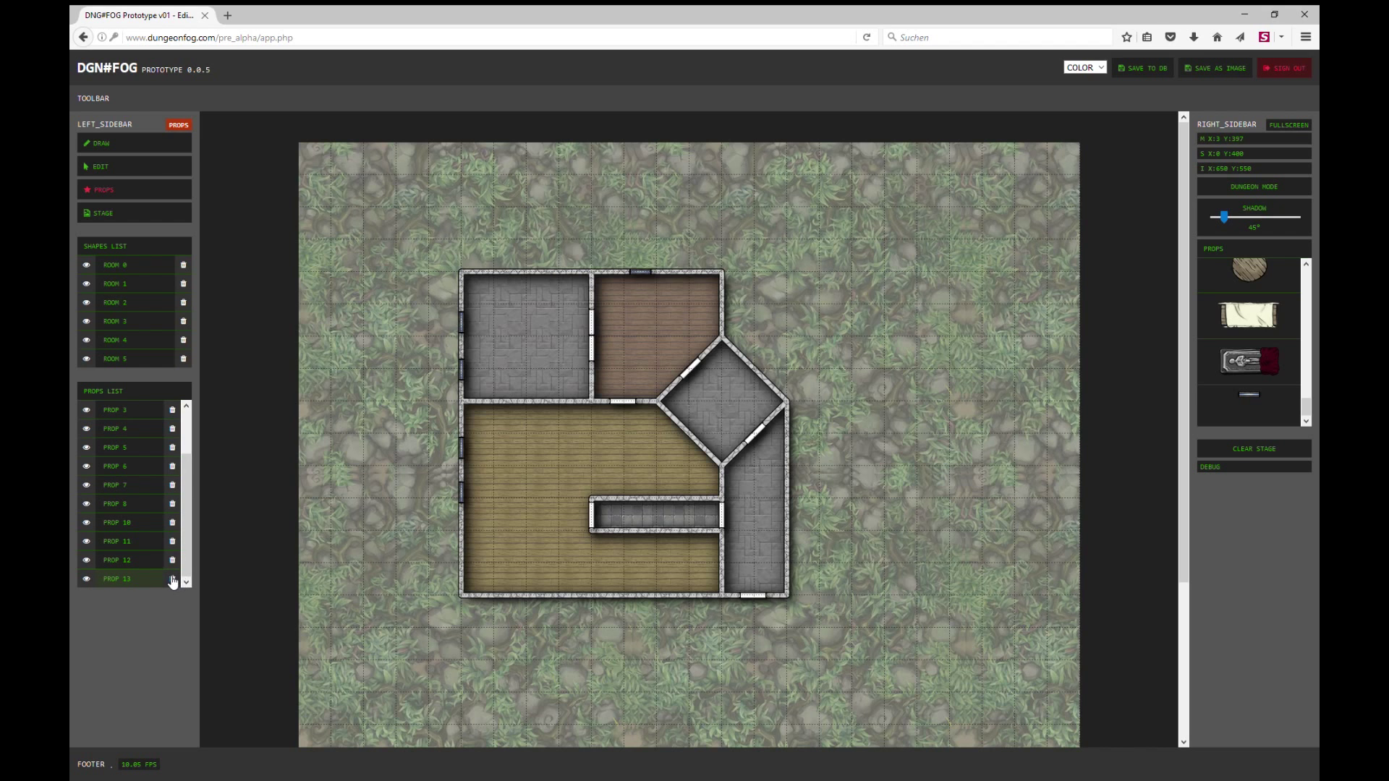
click(173, 579)
click(726, 143)
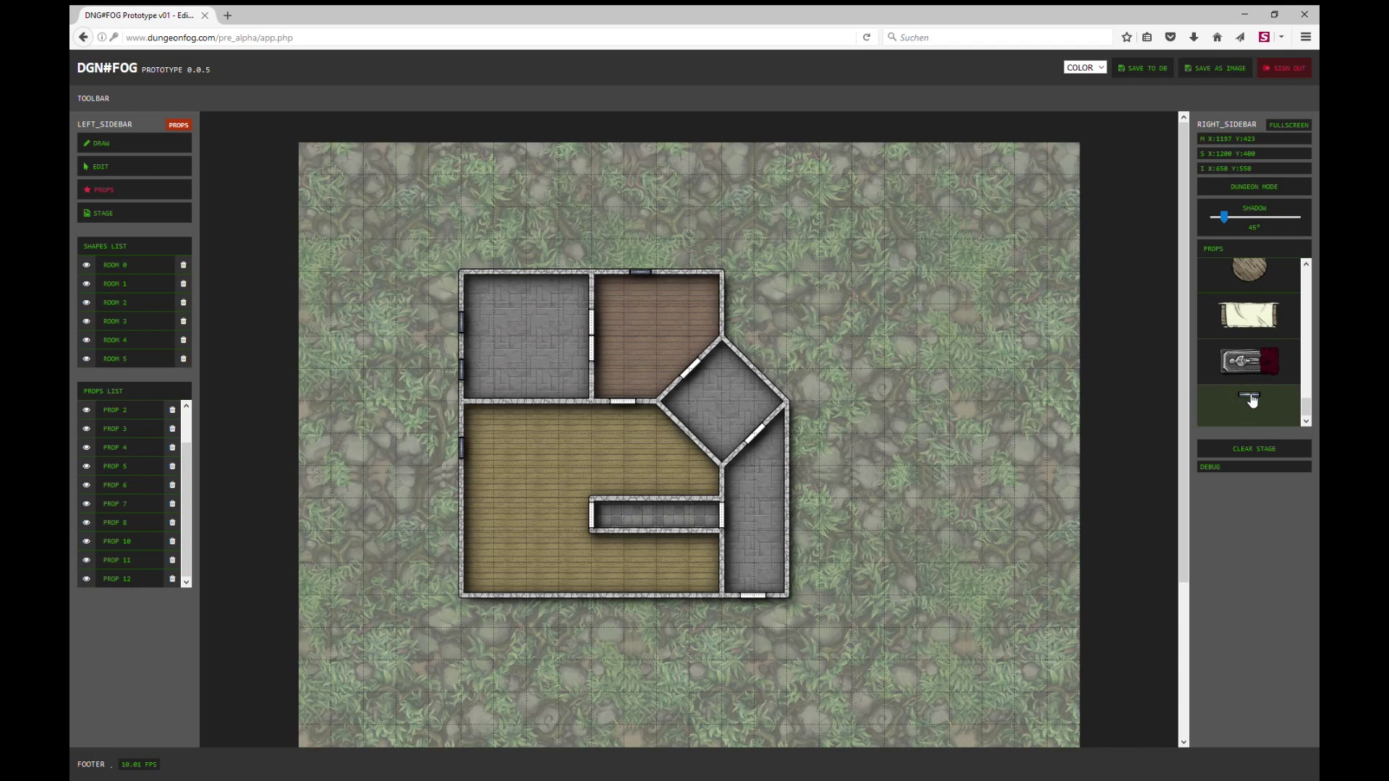
Place a new bar fixture on the top-left room's top wall and fit another against a left wall.
drag(1243, 400, 523, 275)
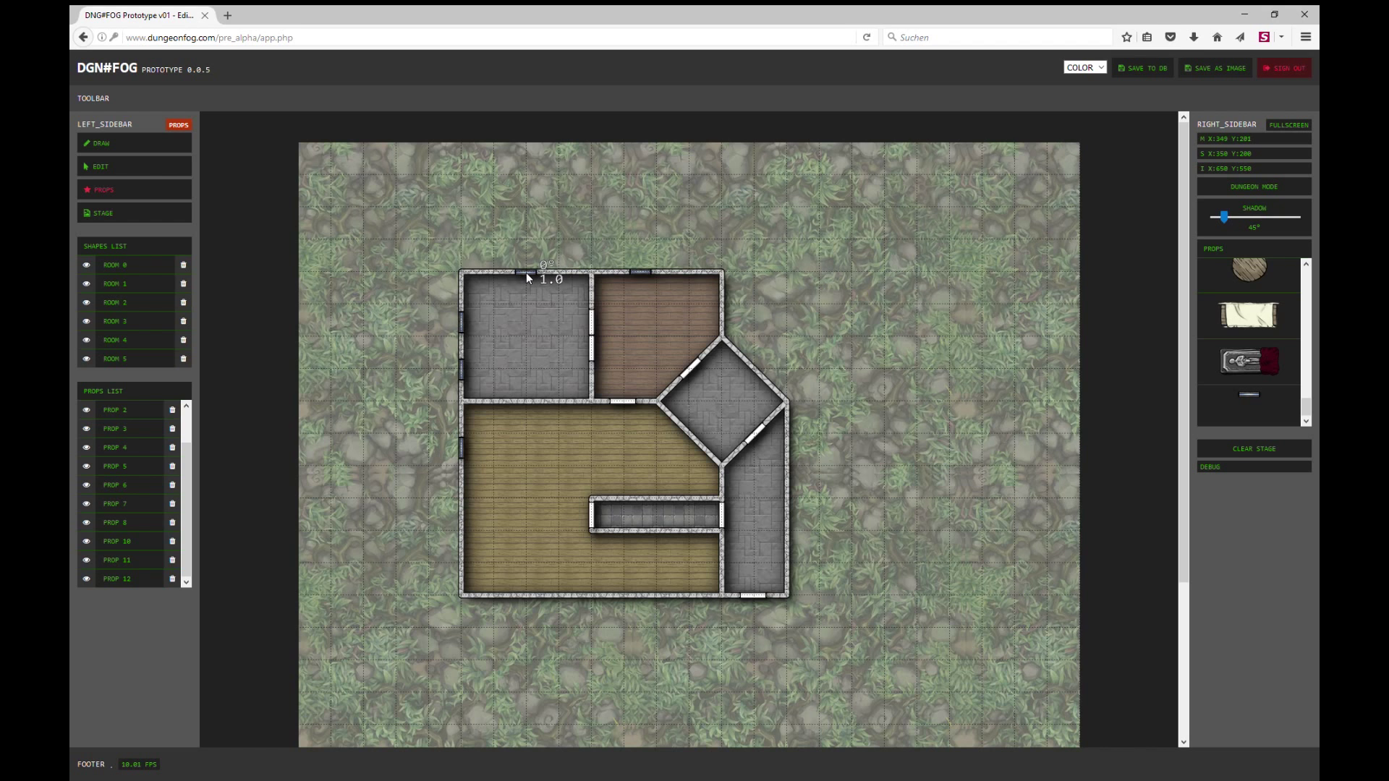
drag(527, 272, 526, 271)
drag(484, 498, 471, 517)
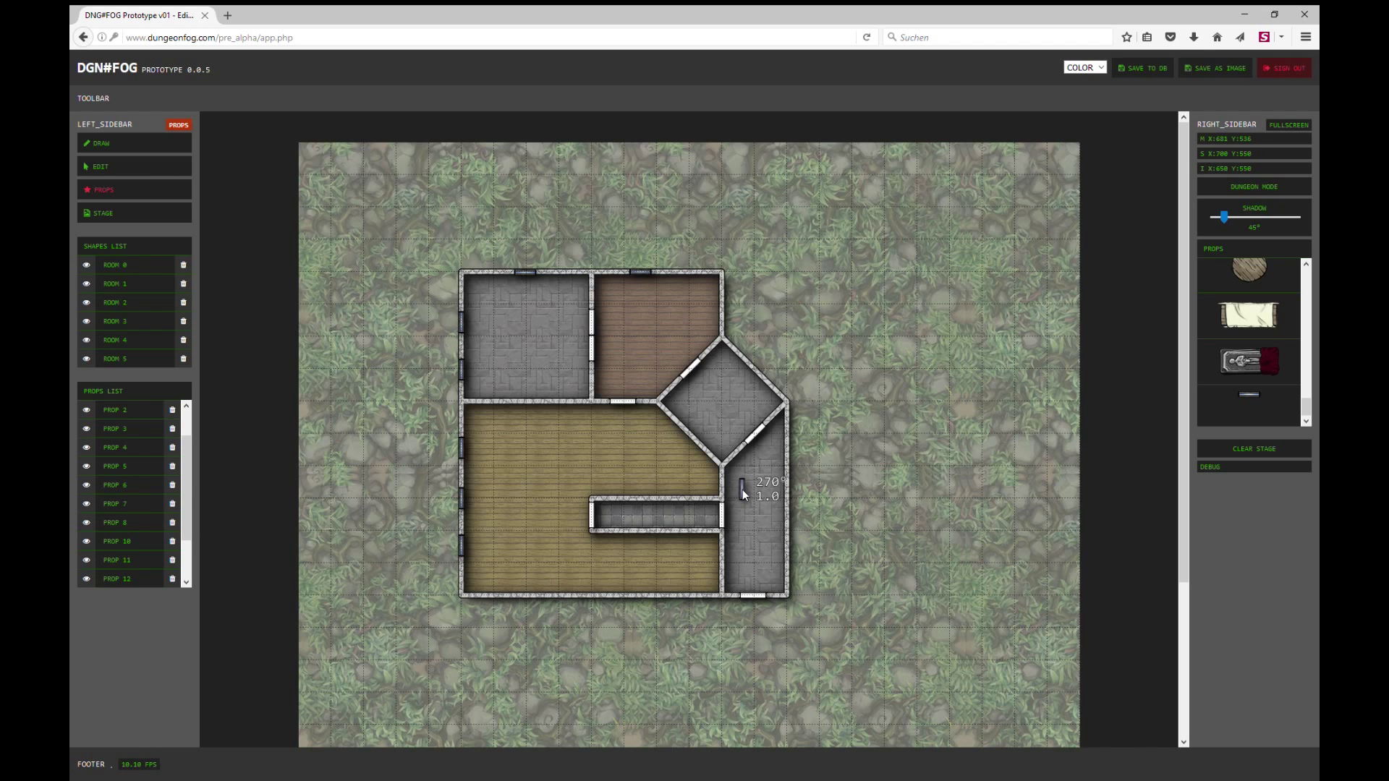
Place a turned, smaller grey chair in the top-left room.
scroll(1267, 371, up, 2)
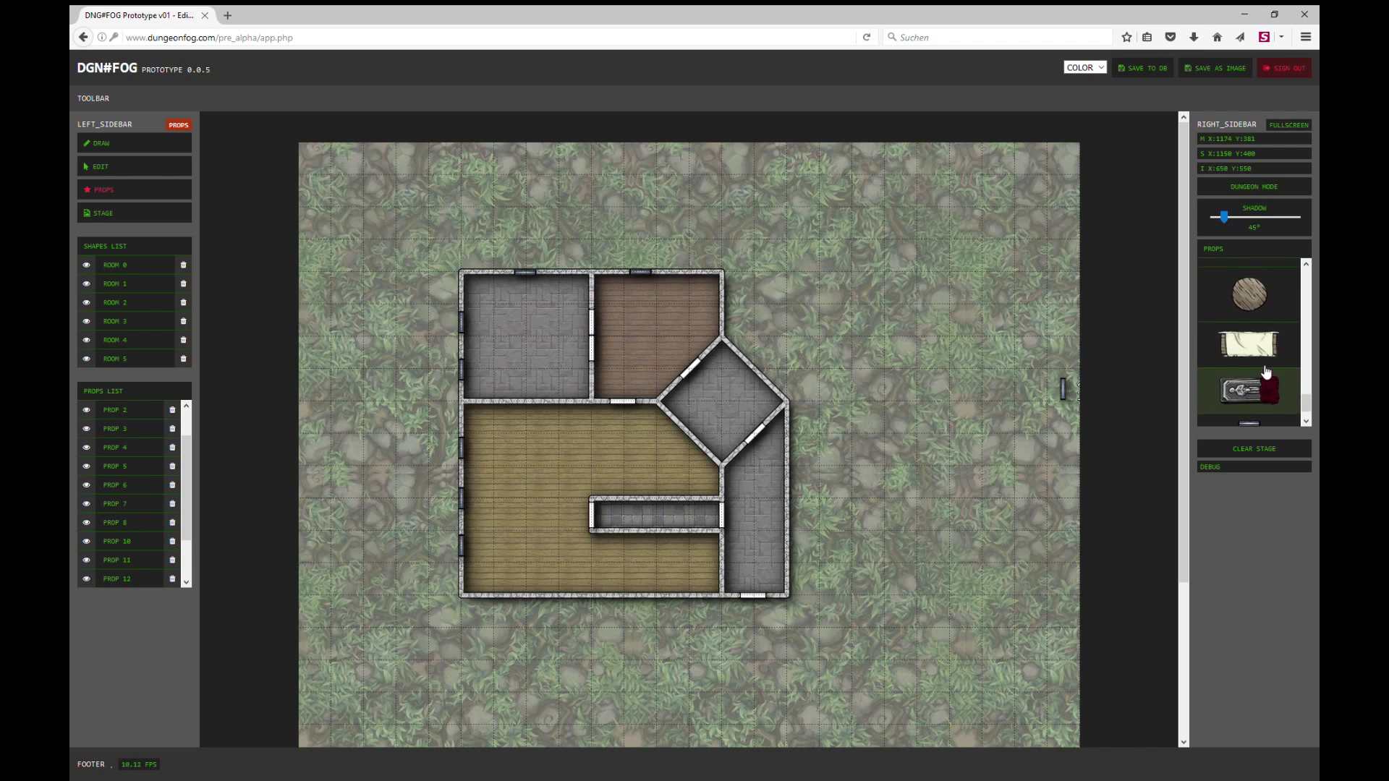
scroll(1267, 369, up, 3)
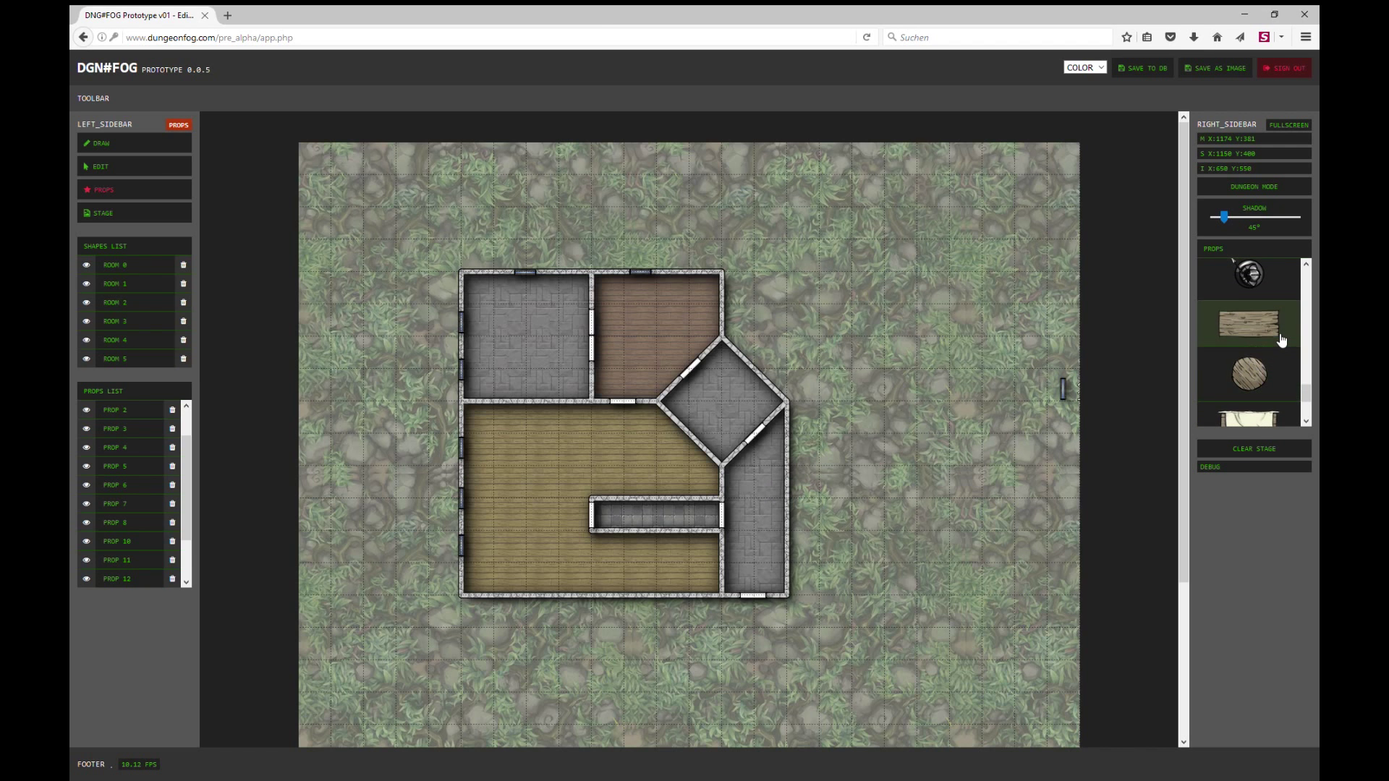
scroll(1277, 344, up, 1)
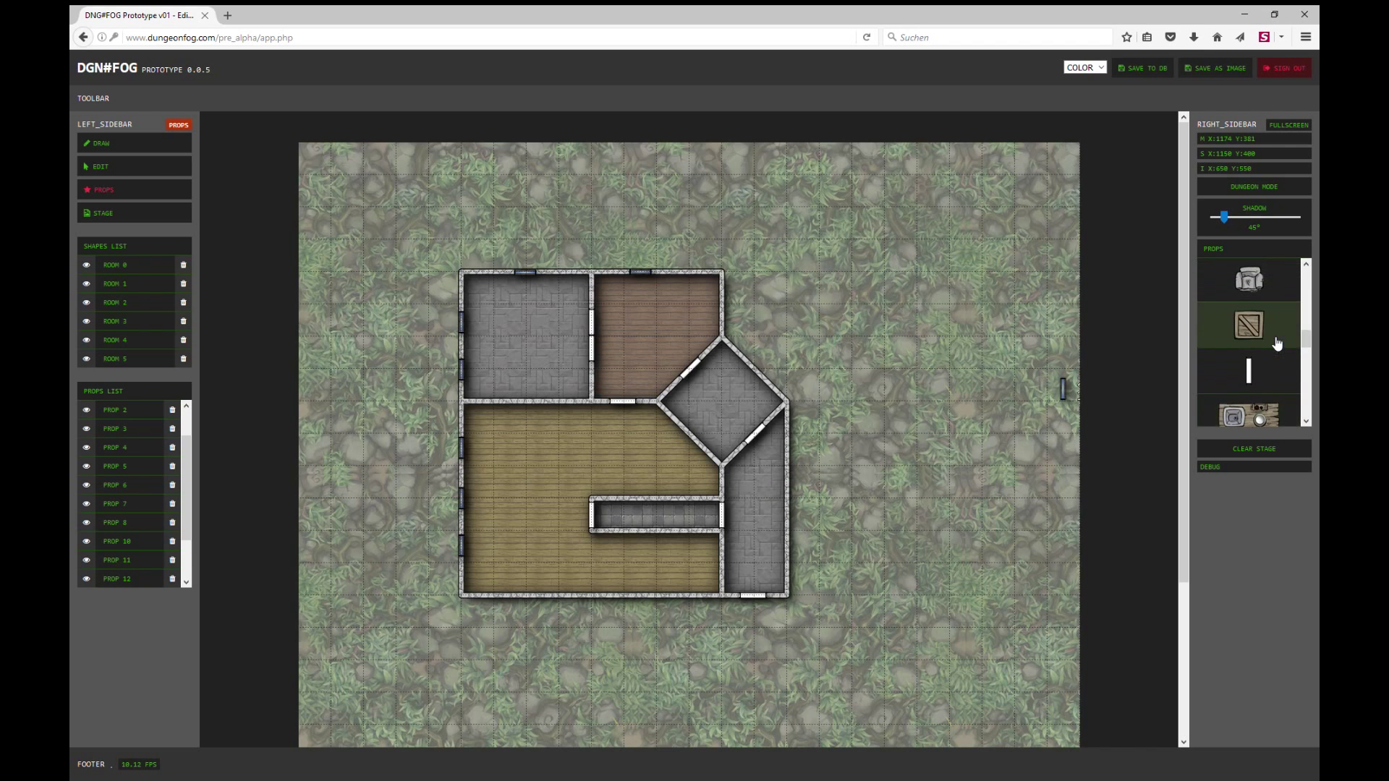
scroll(1277, 345, up, 2)
click(1259, 383)
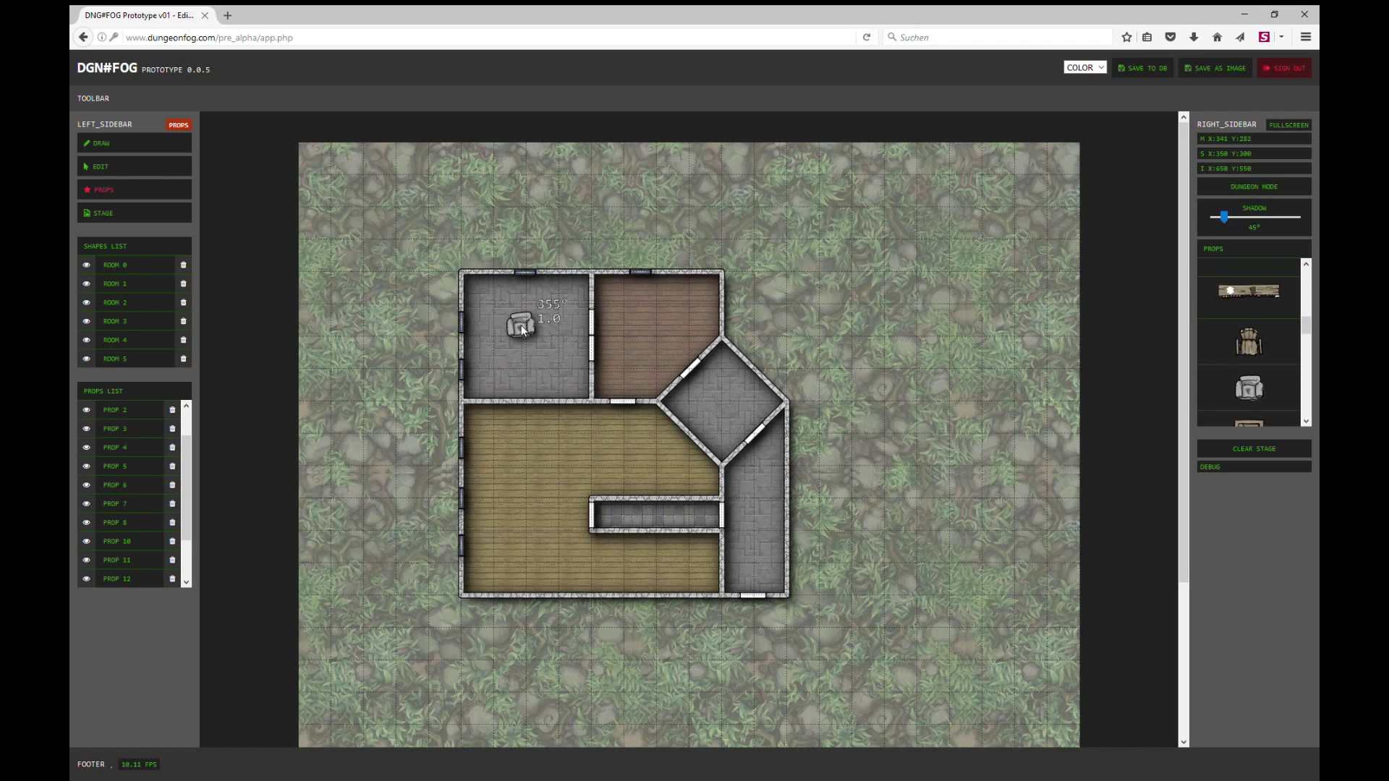
scroll(518, 326, down, 1)
scroll(492, 311, down, 2)
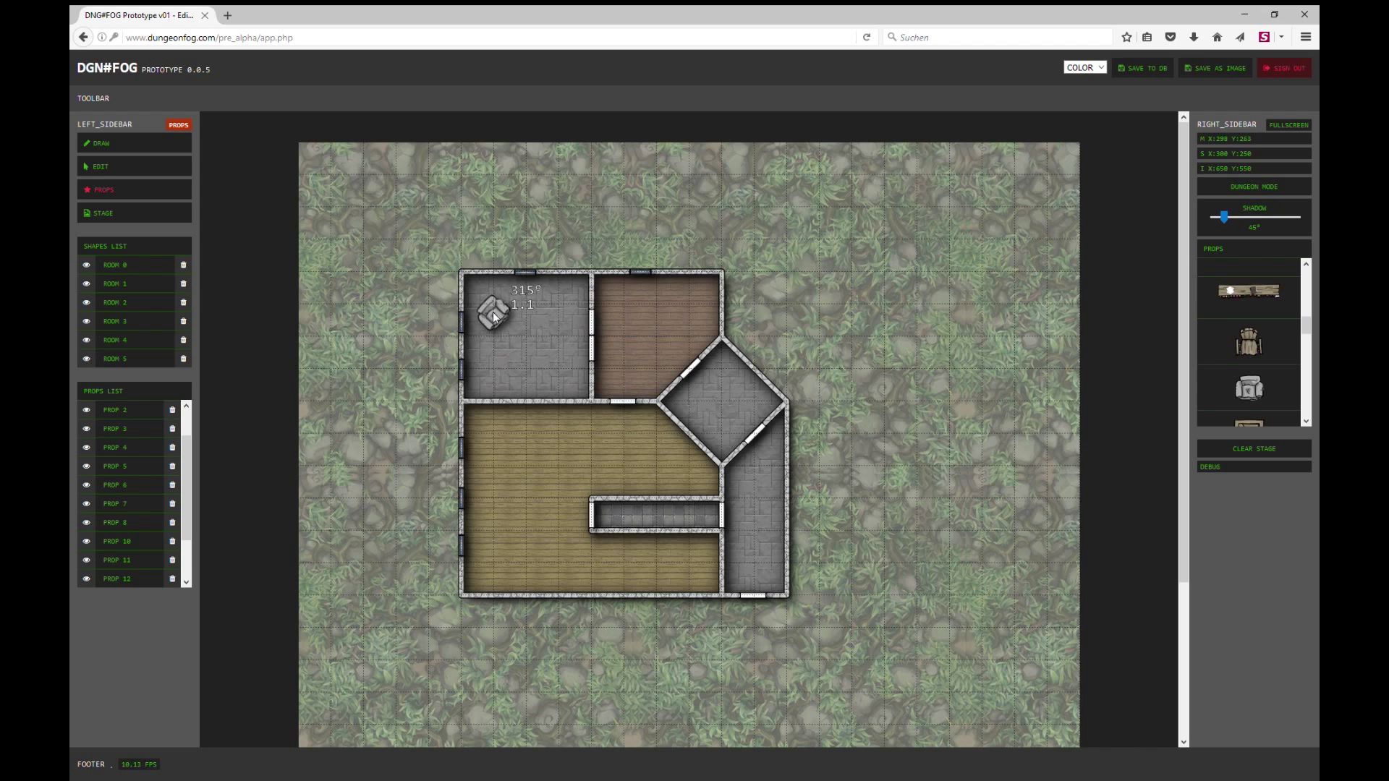
click(488, 305)
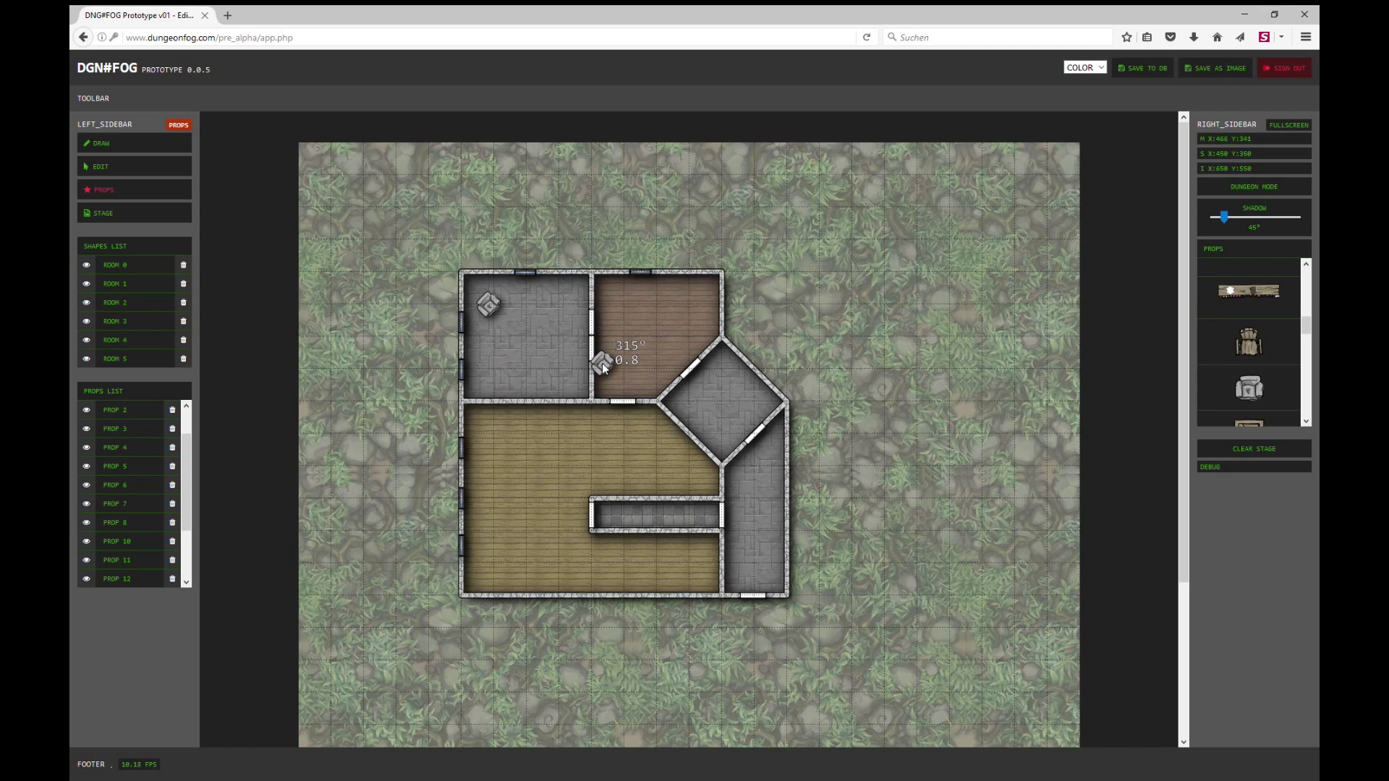
Drop a rock pile on the grass above the building.
scroll(1278, 372, down, 3)
scroll(1279, 371, down, 1)
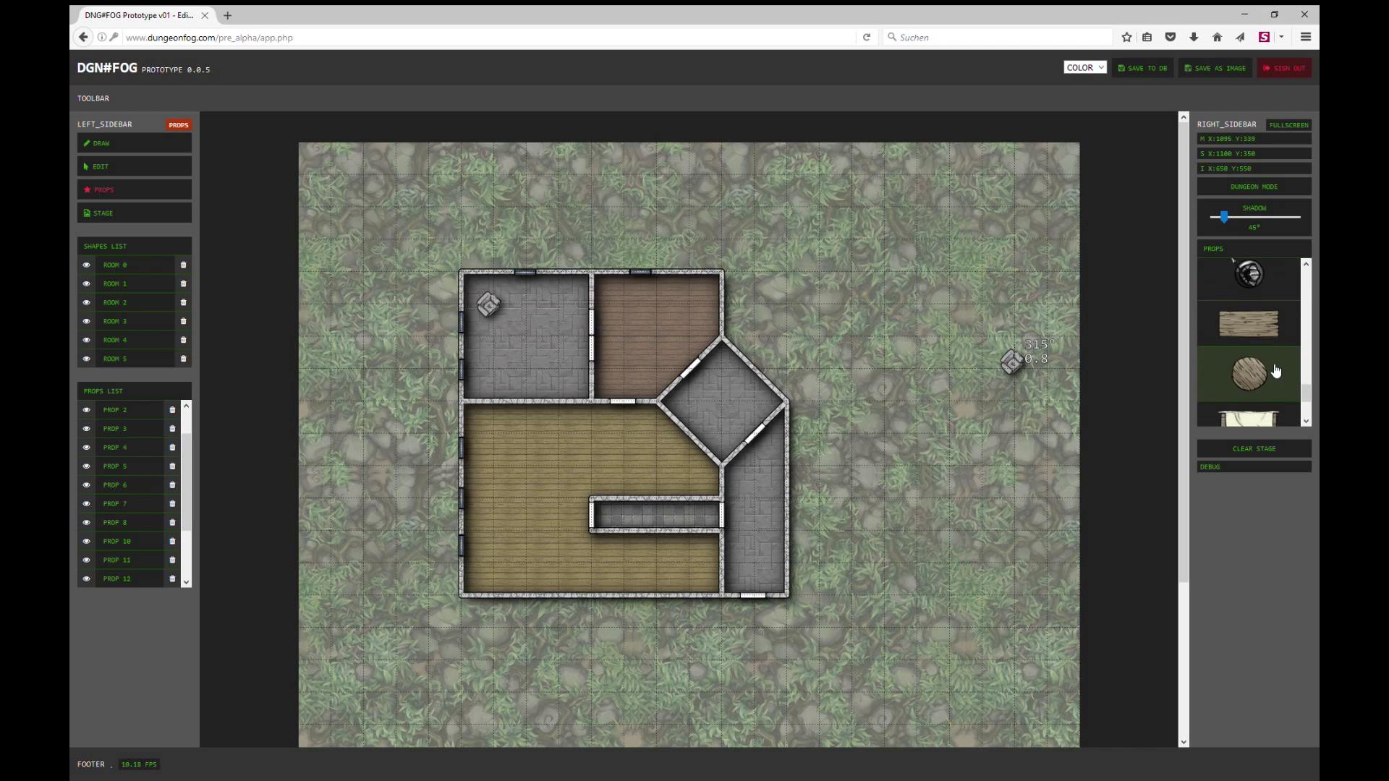
click(1251, 356)
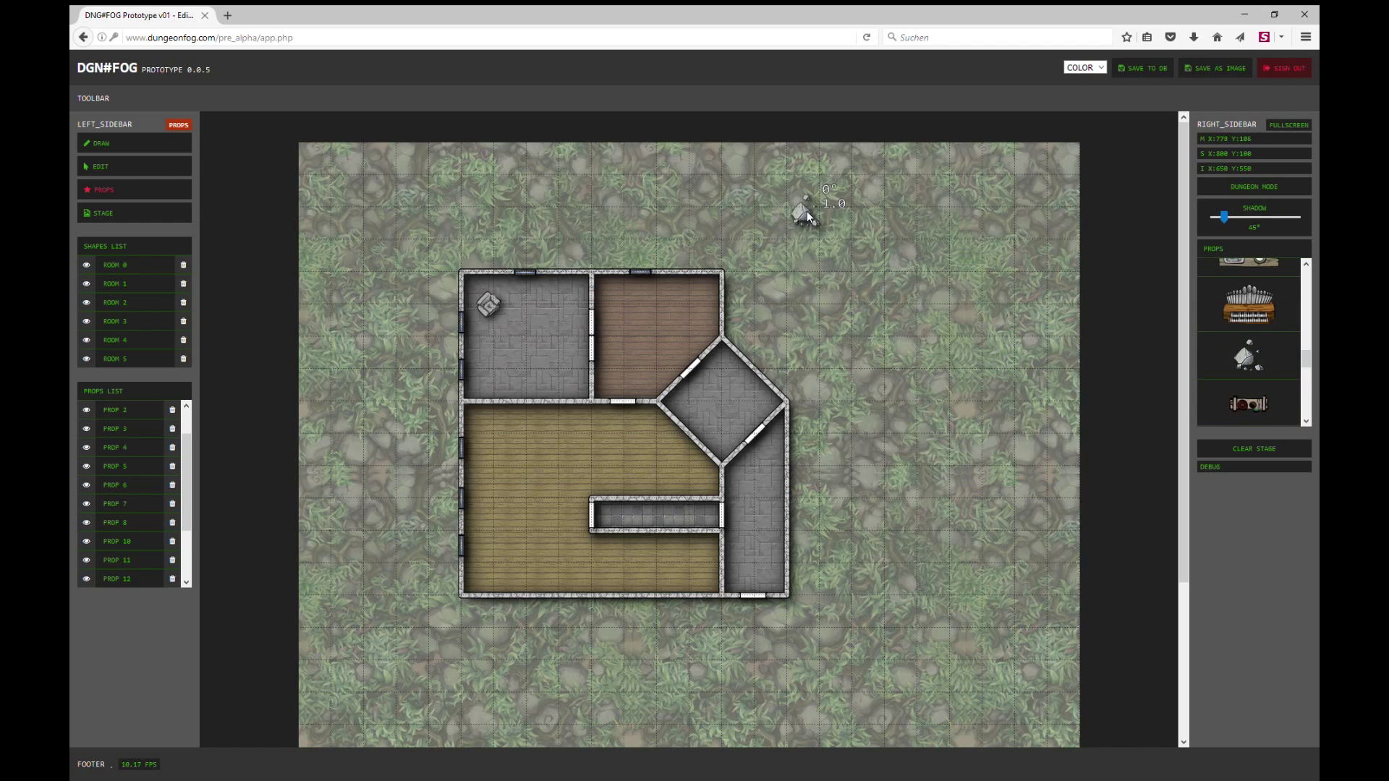
click(790, 219)
Place two portcullis gates: one in the room's upper corner, one by its inner wall.
scroll(1243, 370, down, 3)
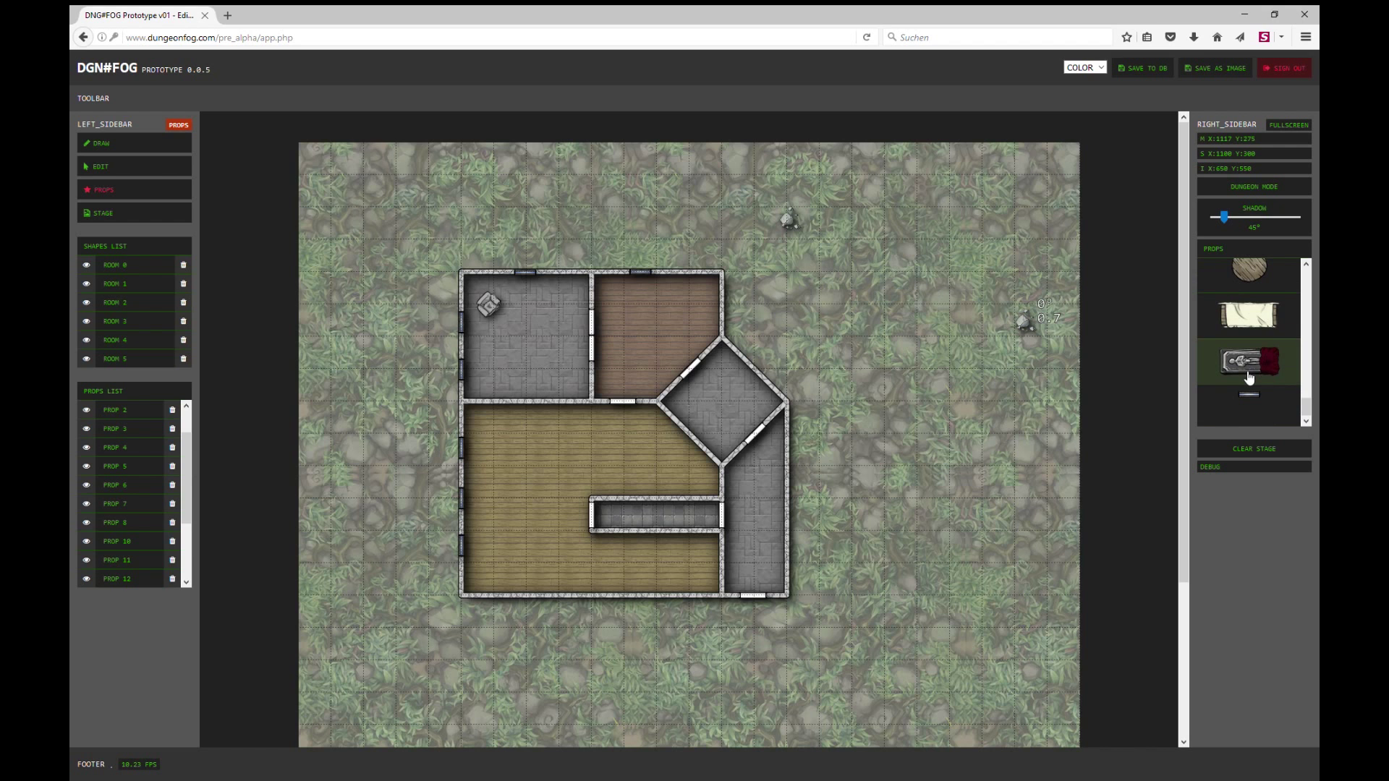
scroll(1265, 384, up, 4)
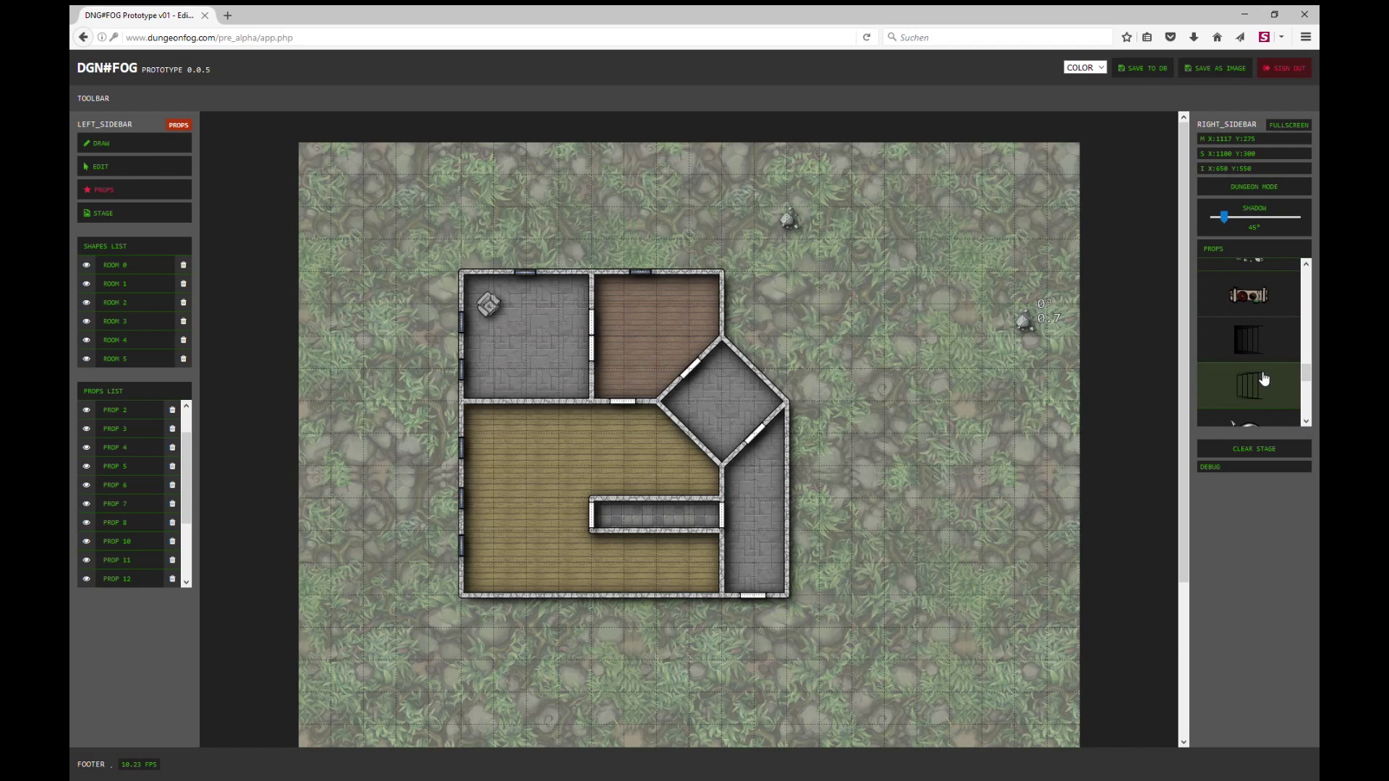
click(1259, 347)
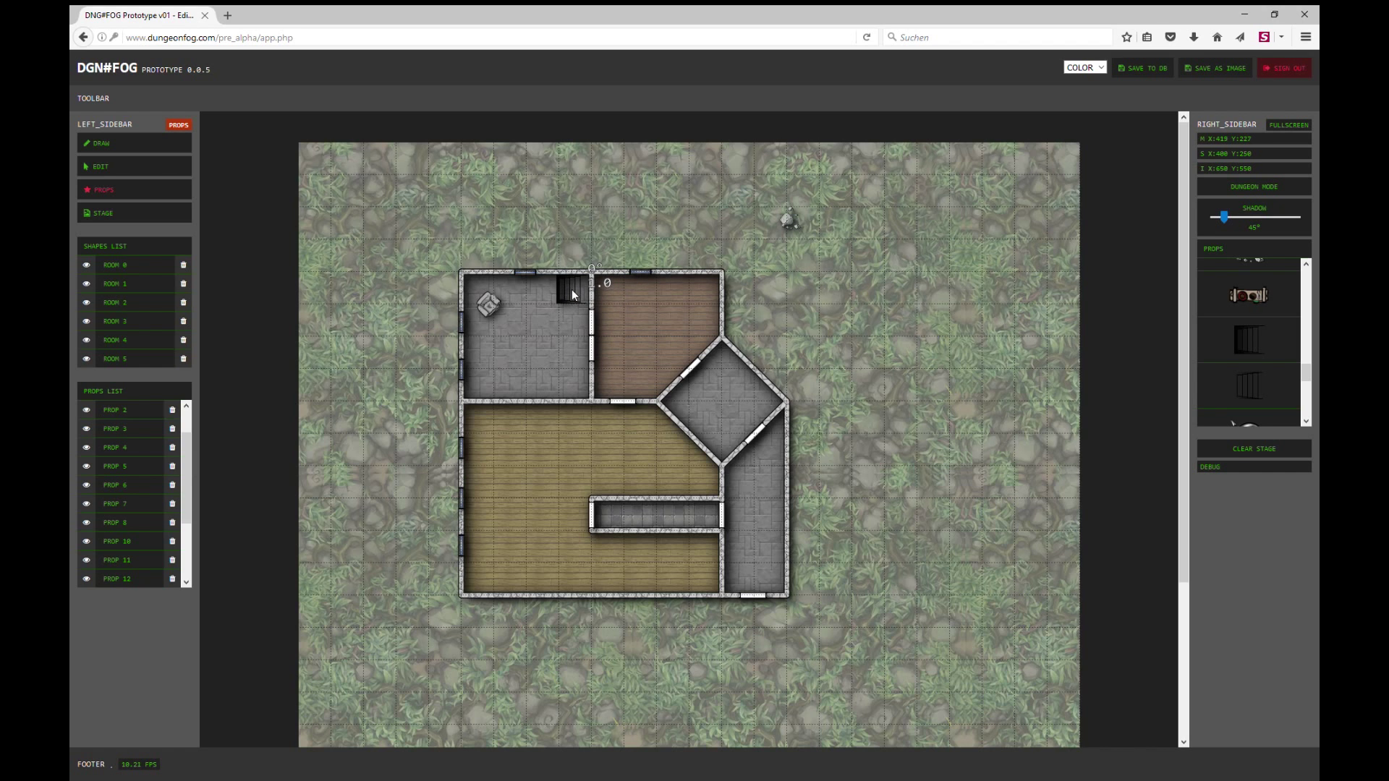
click(571, 289)
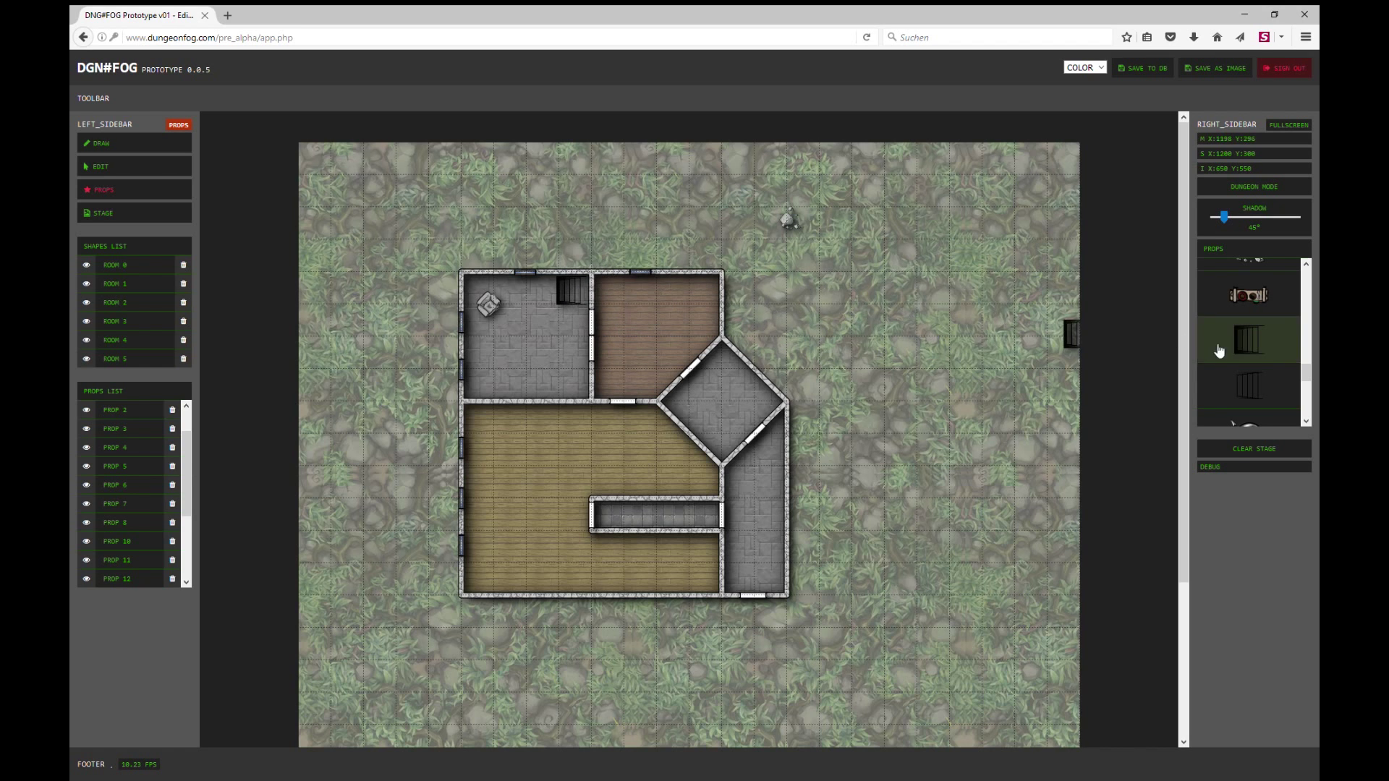
click(1263, 383)
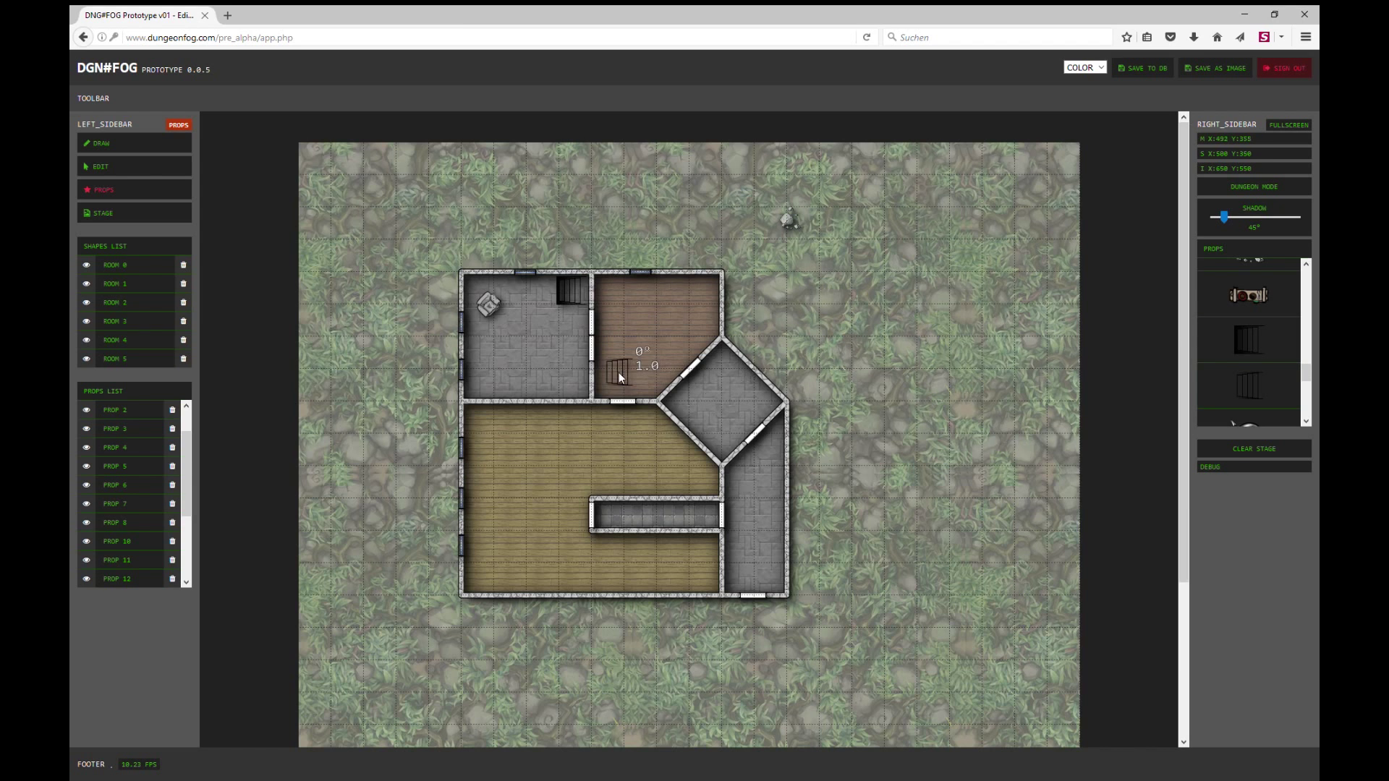
click(575, 383)
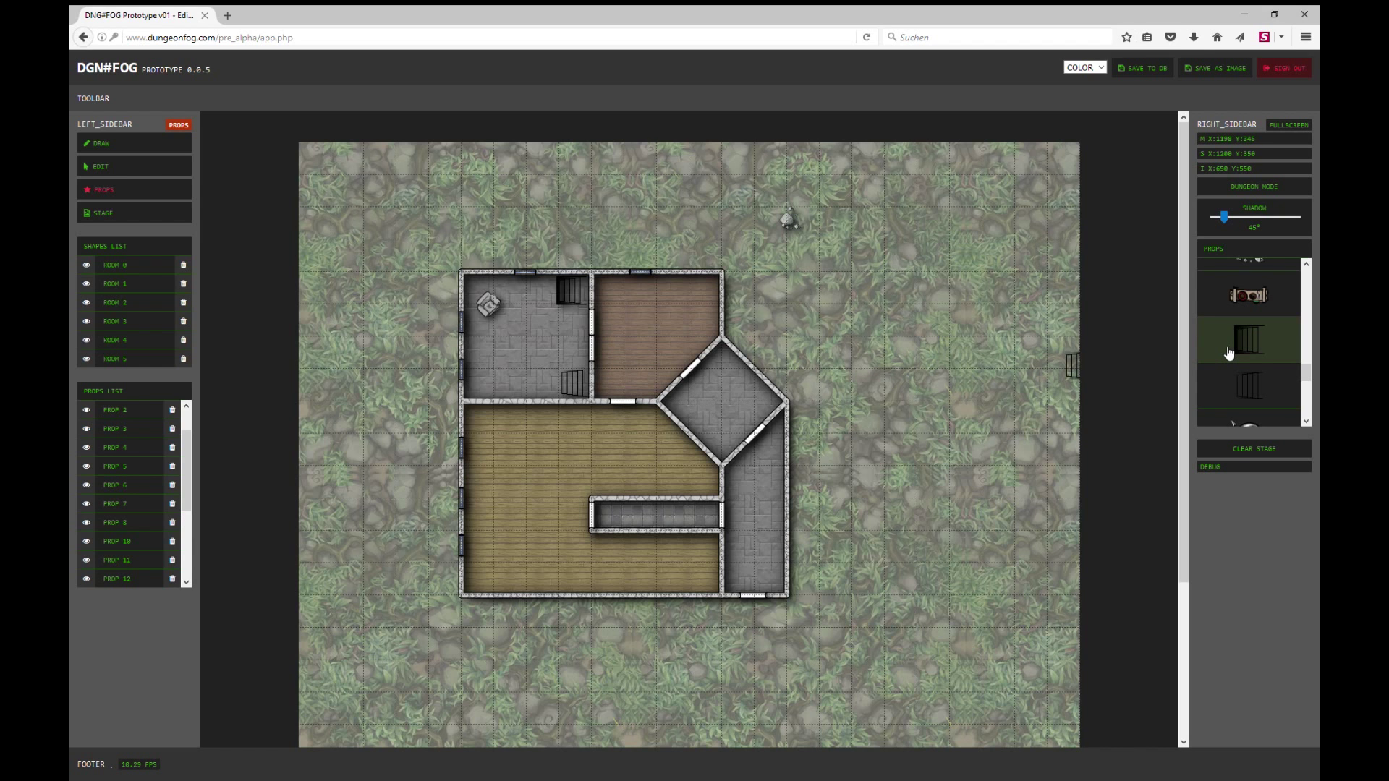
scroll(1260, 346, up, 3)
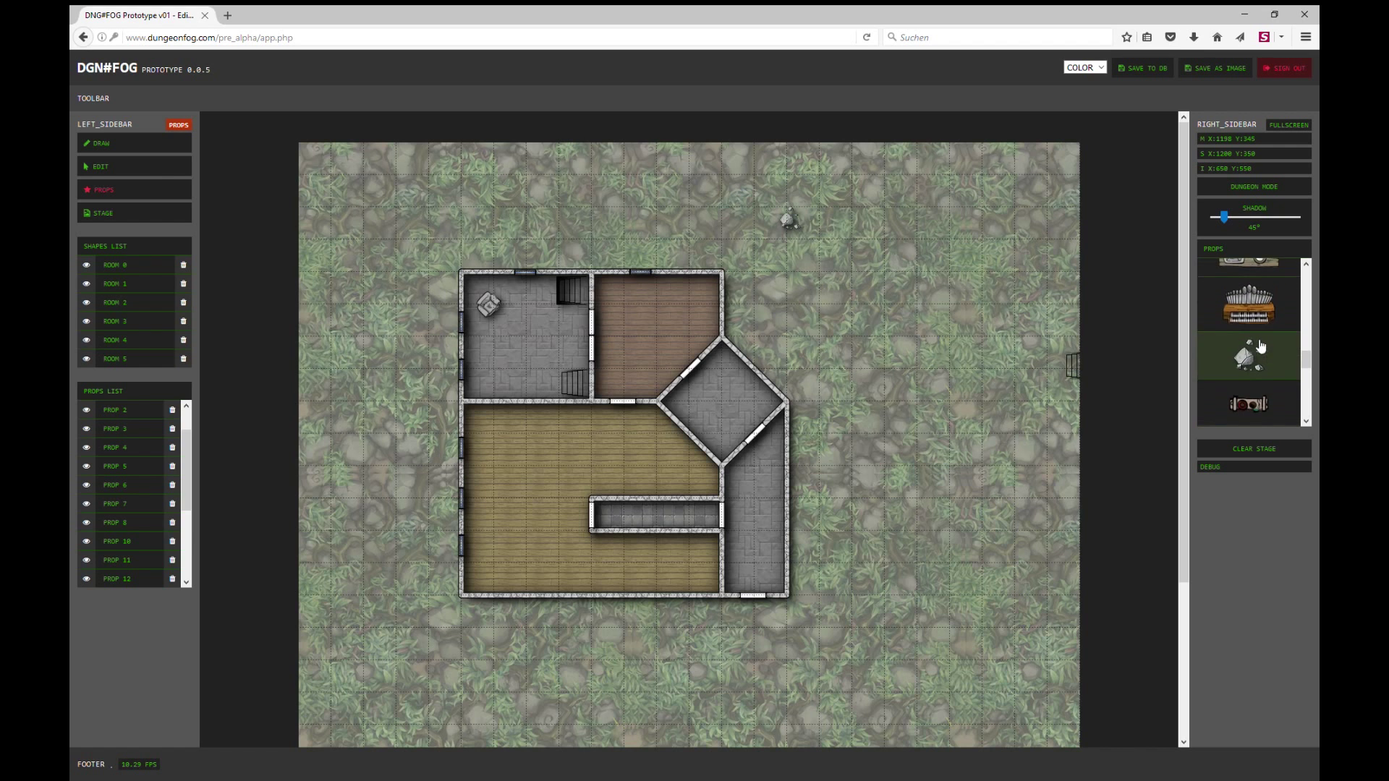
scroll(1259, 346, up, 5)
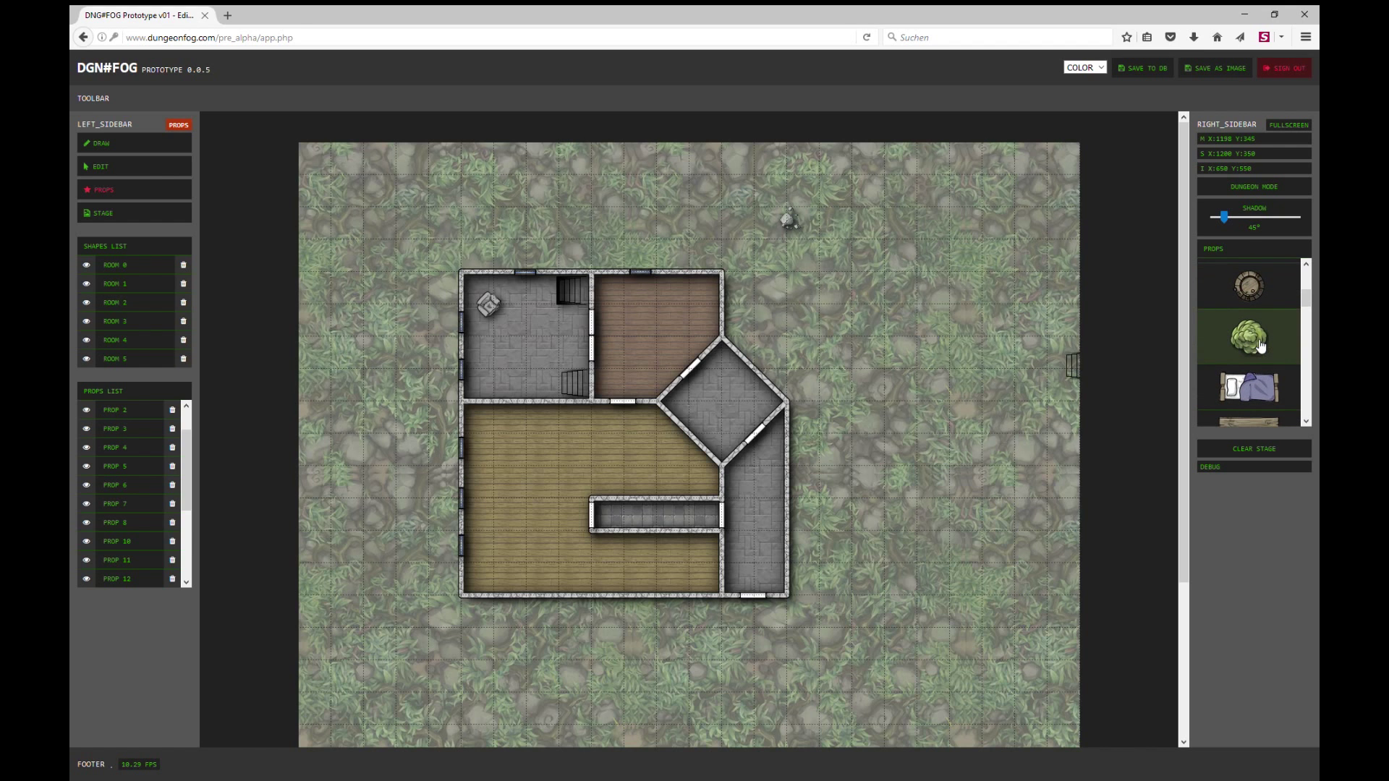
Swing the room shadows to about 260° and render the map in BW.
mouse_move(1224, 219)
mouse_down()
mouse_move(1272, 222)
mouse_move(1228, 229)
mouse_up()
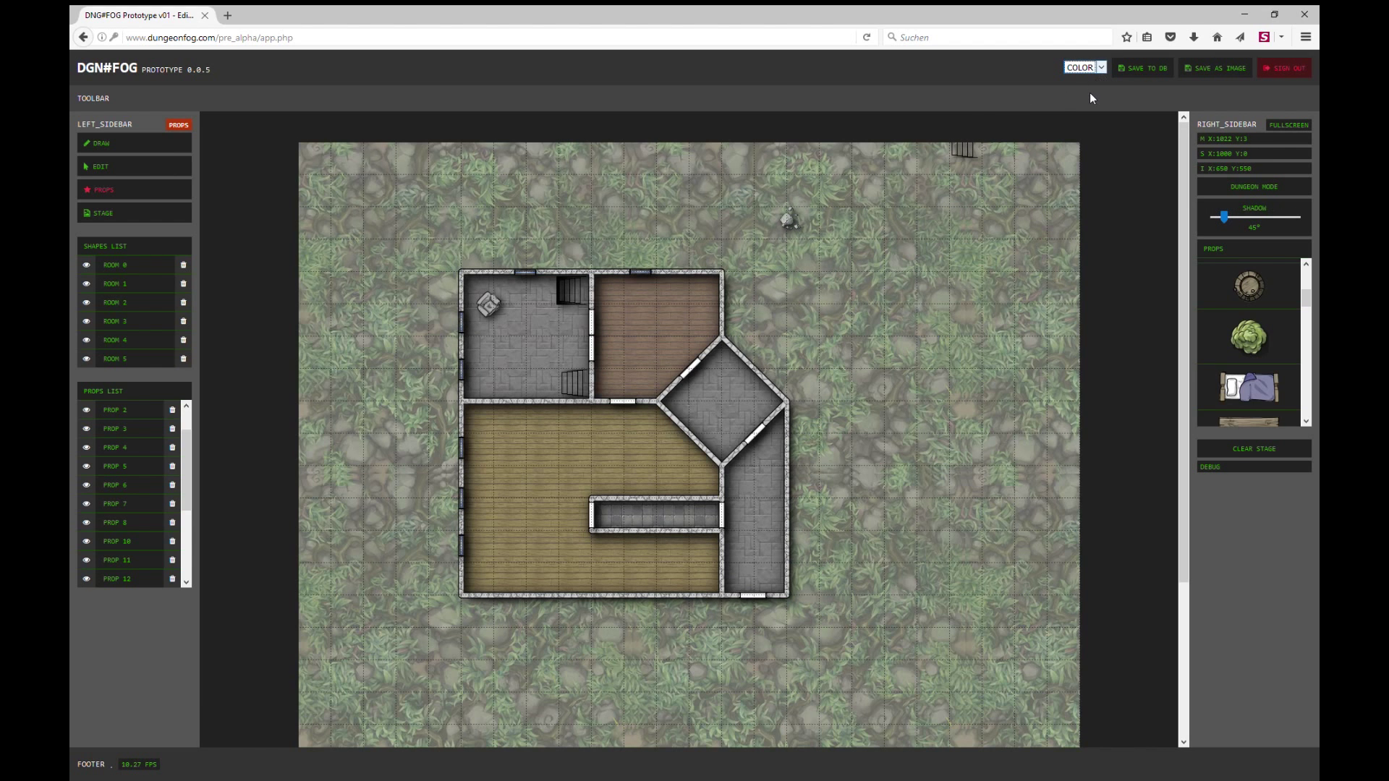
click(149, 145)
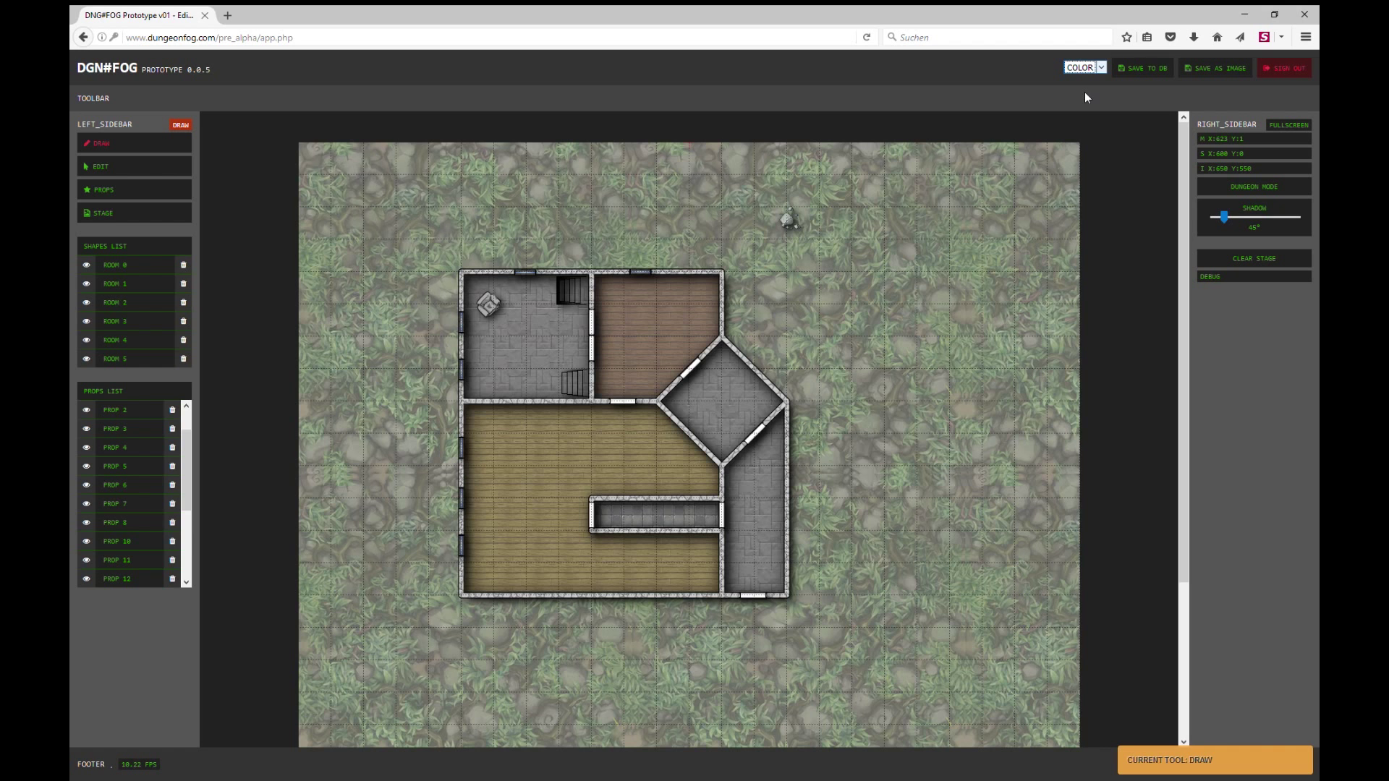
key(Down)
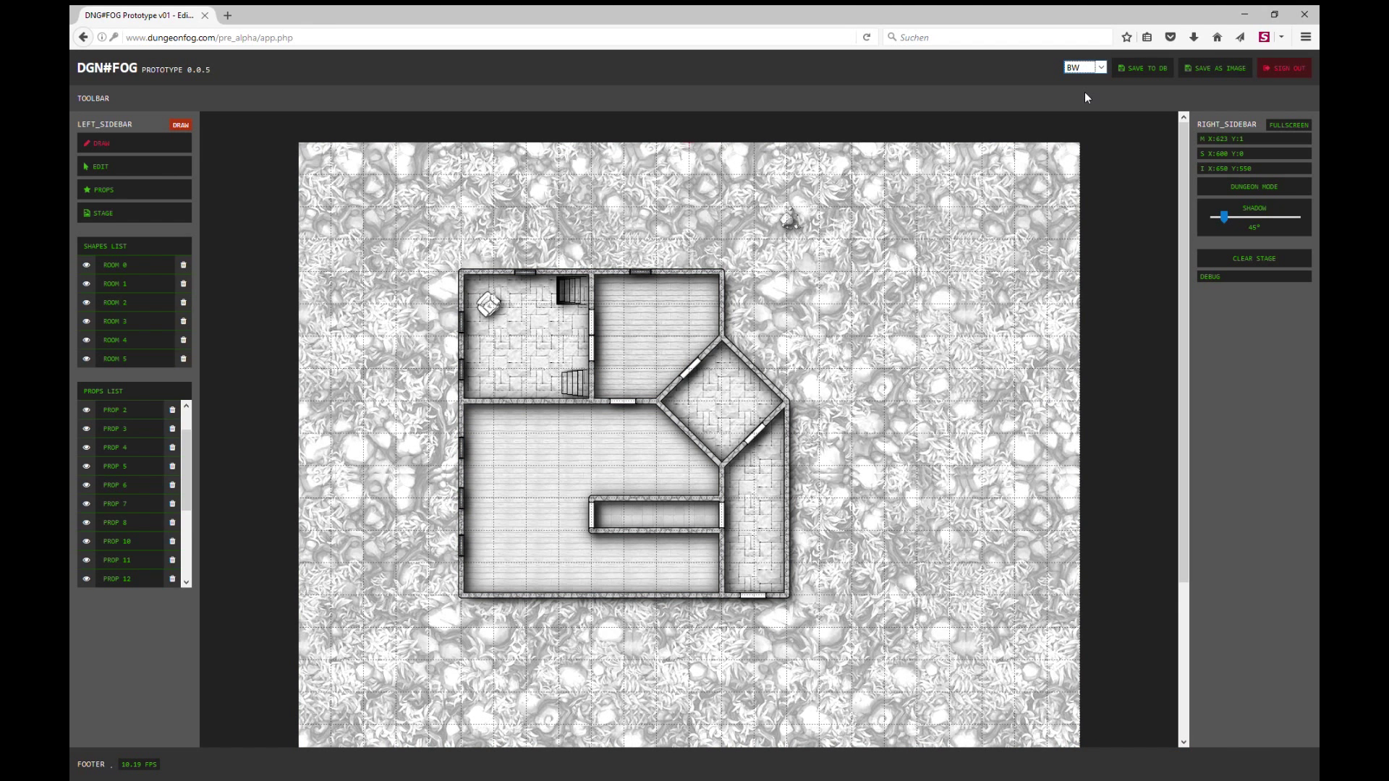
Apply the solid black thumbnail from the Stage Wall List to the room walls.
click(130, 213)
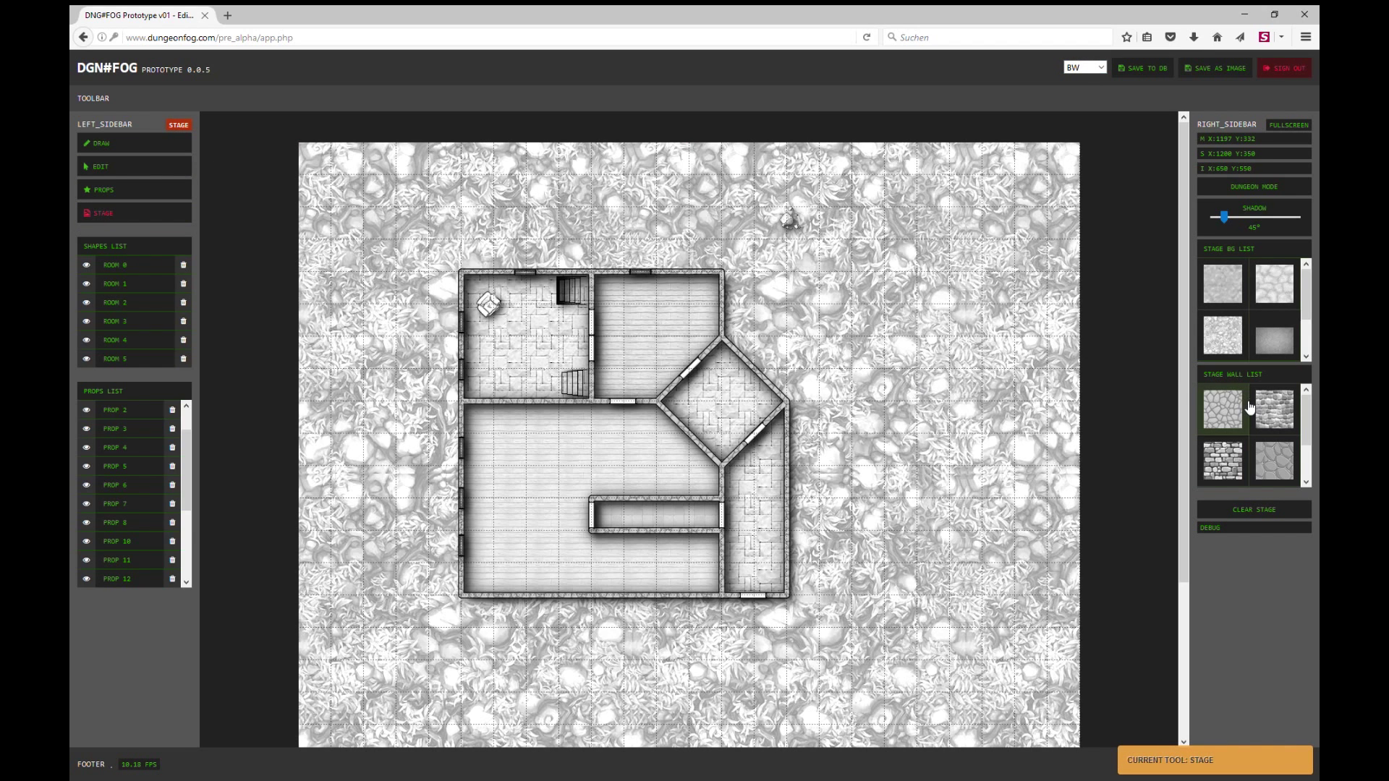
scroll(1251, 407, down, 2)
click(1228, 470)
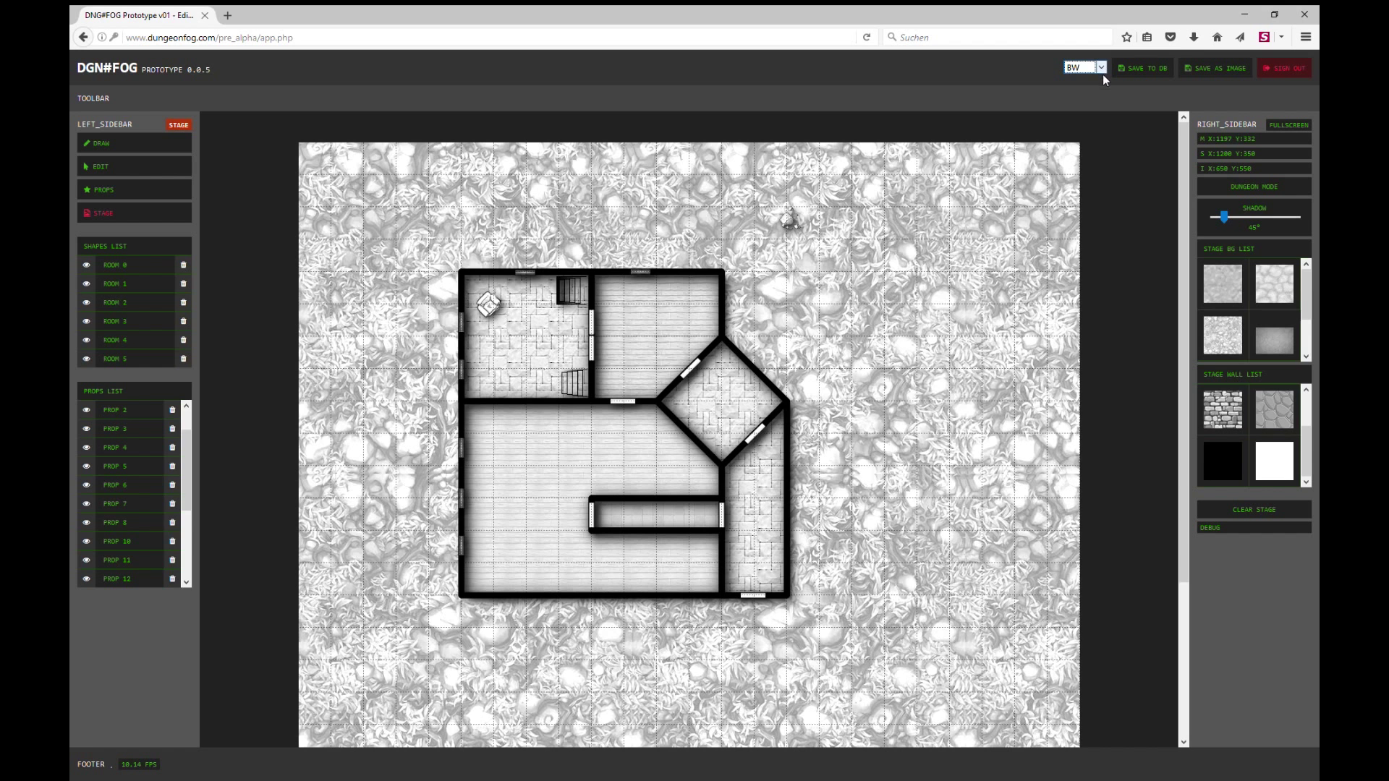
Return the render mode to COLOR, apply white cobblestone walls, and save to DB.
click(1100, 68)
click(1074, 84)
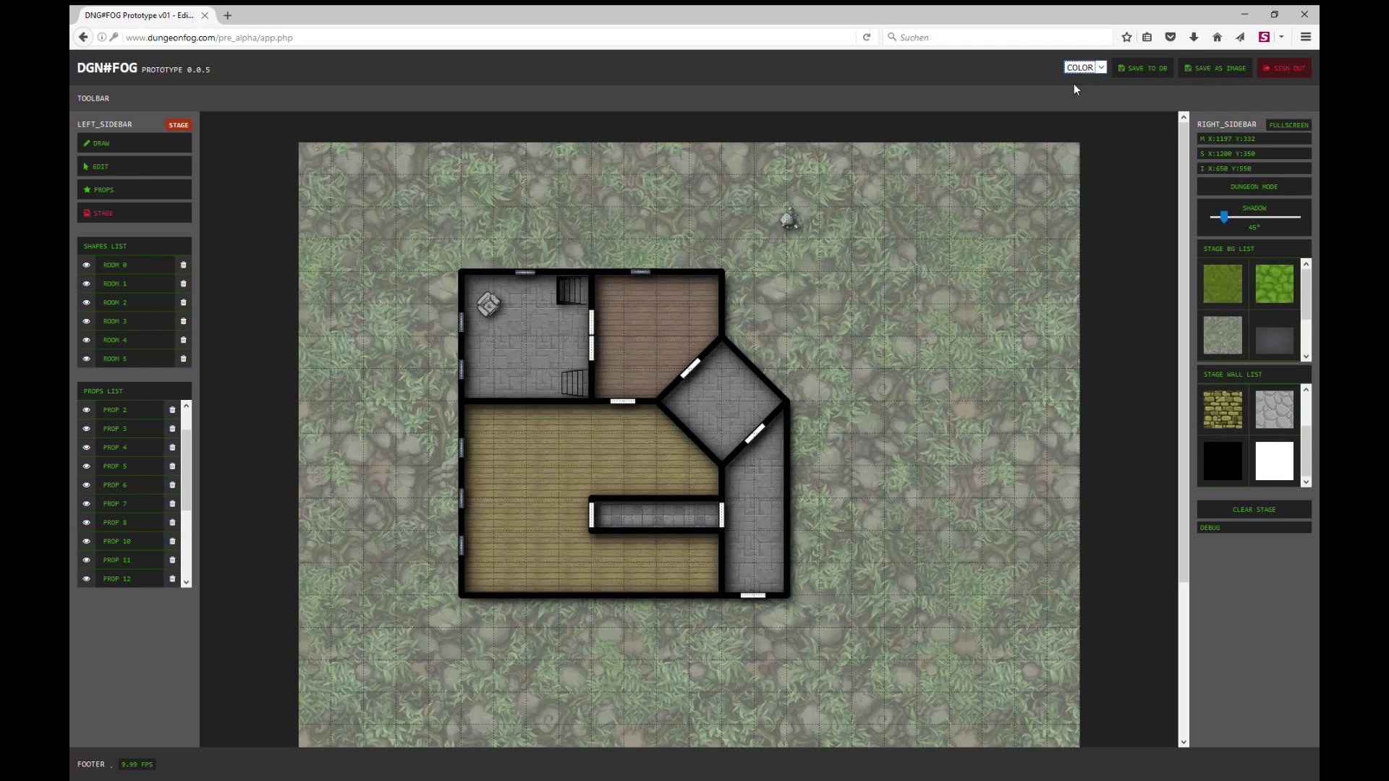
scroll(1228, 416, up, 2)
click(1228, 416)
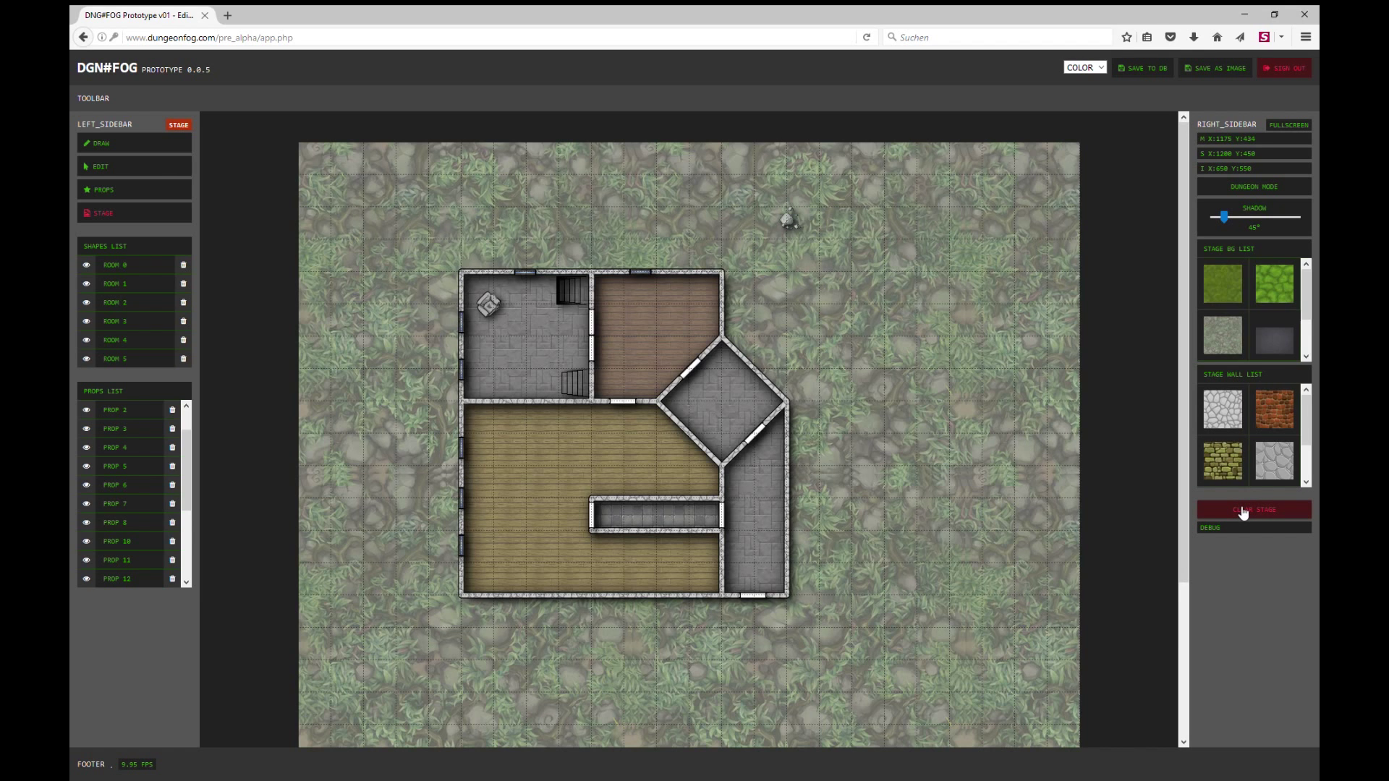
click(1137, 77)
Clear the stage back to default and toggle dungeon mode.
click(1250, 510)
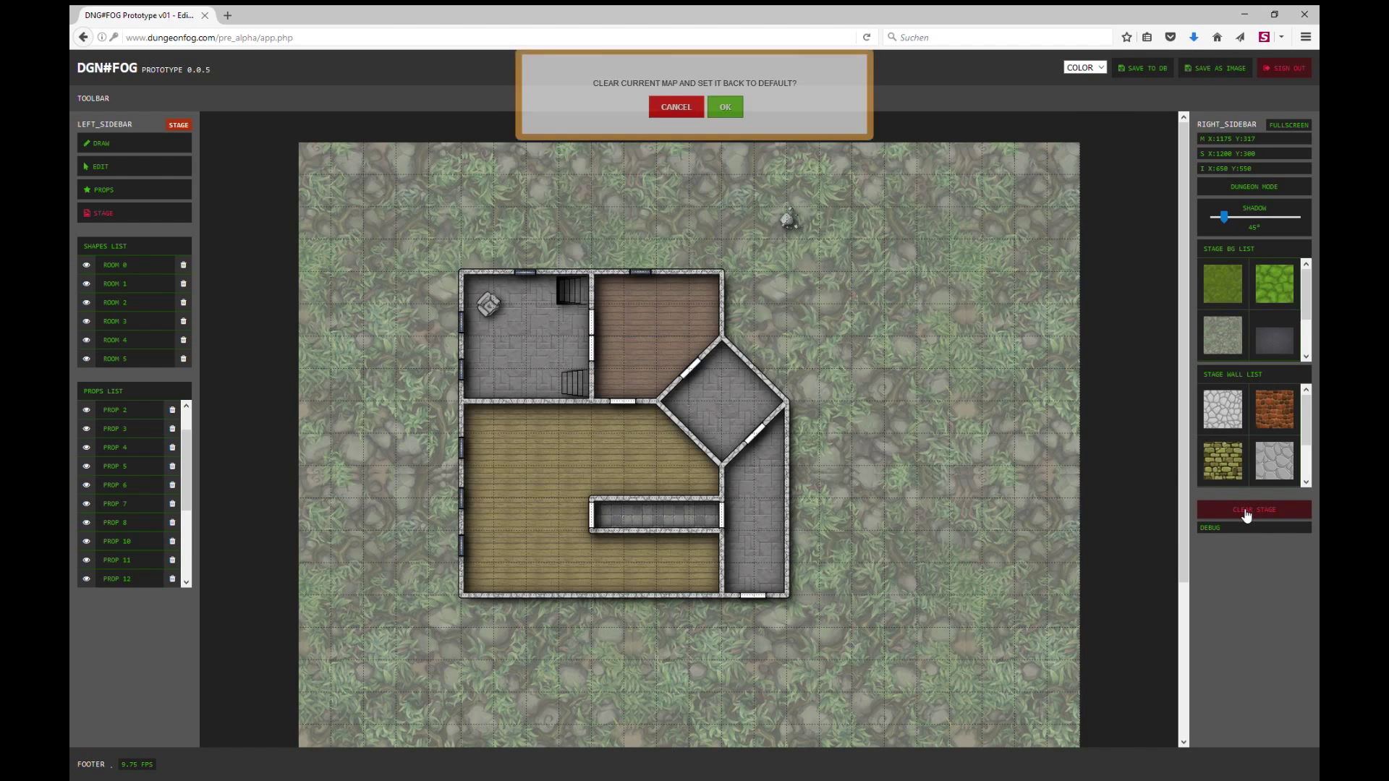
click(725, 141)
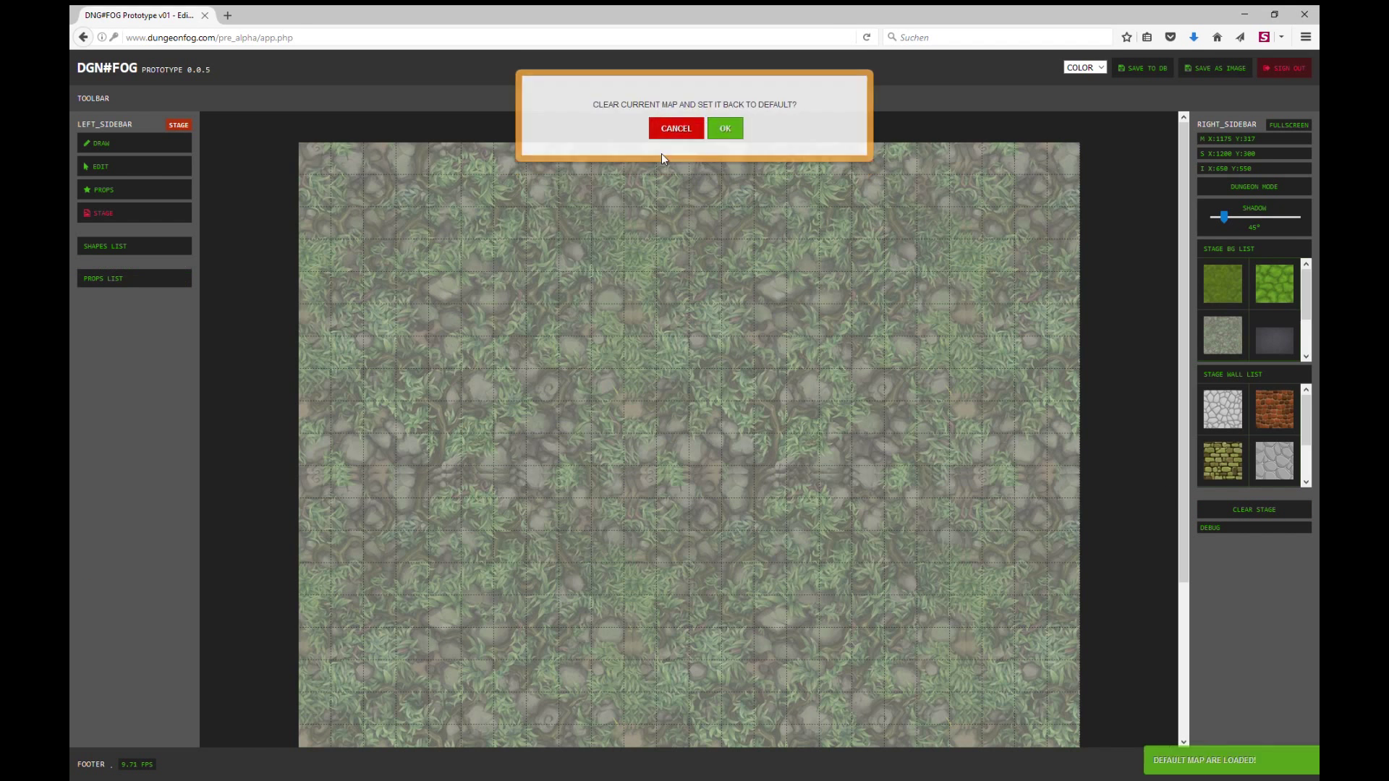
click(1233, 189)
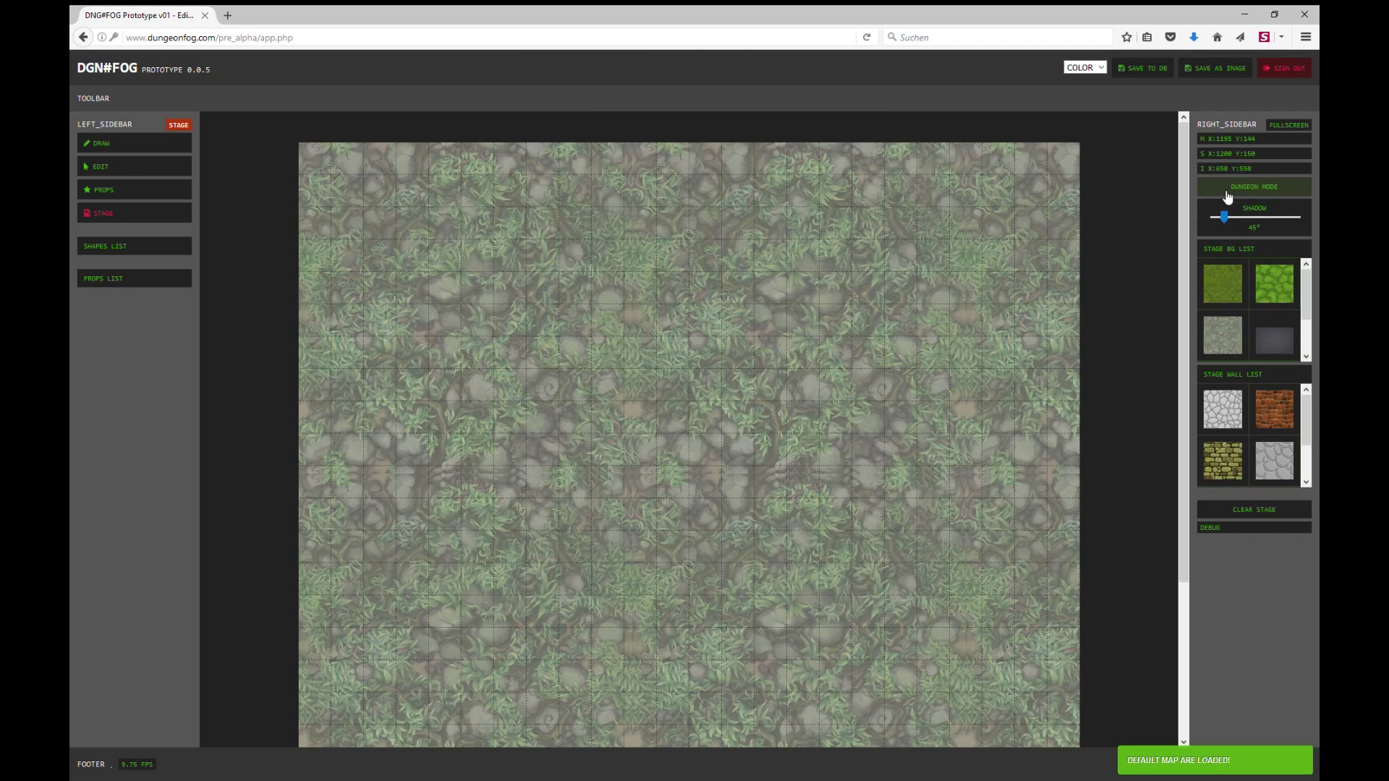
Draw a rectangular room from four corner points.
click(102, 143)
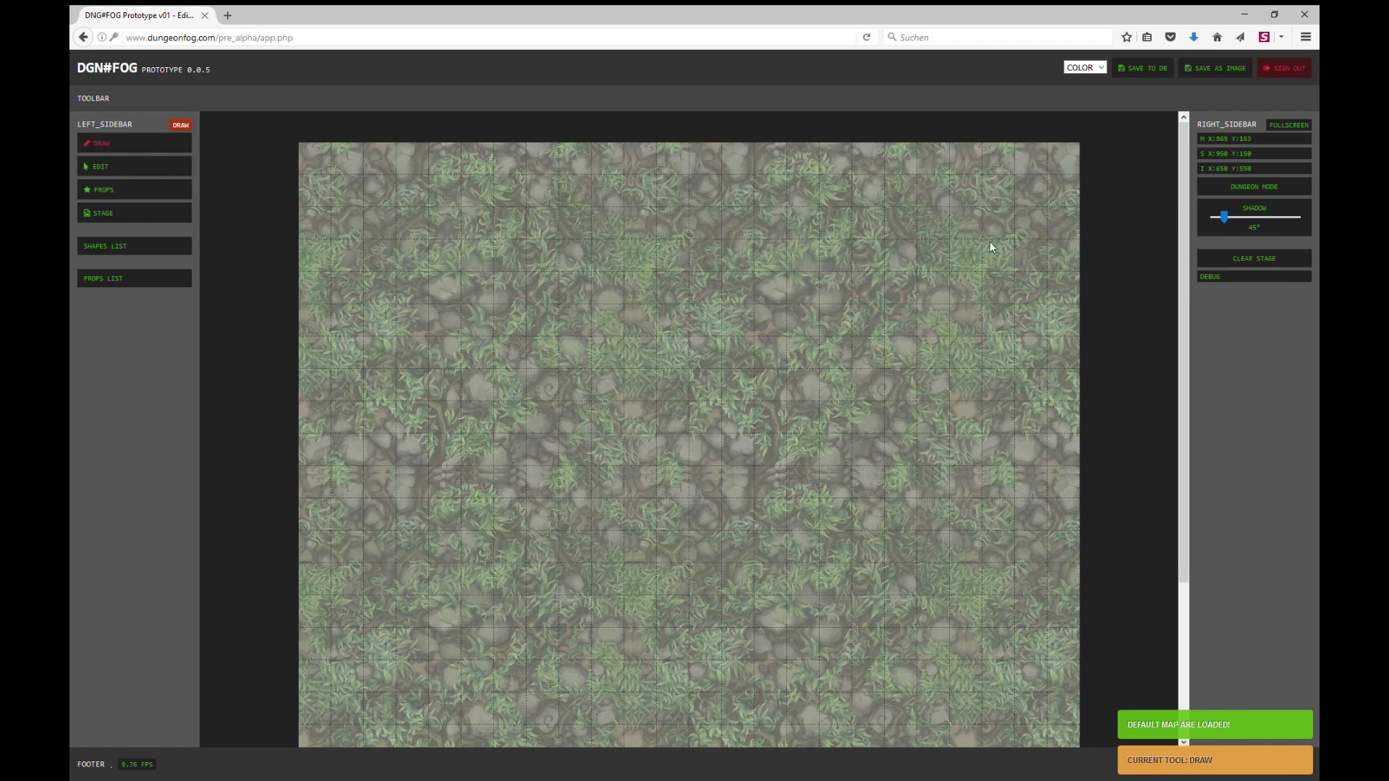
click(398, 304)
click(591, 304)
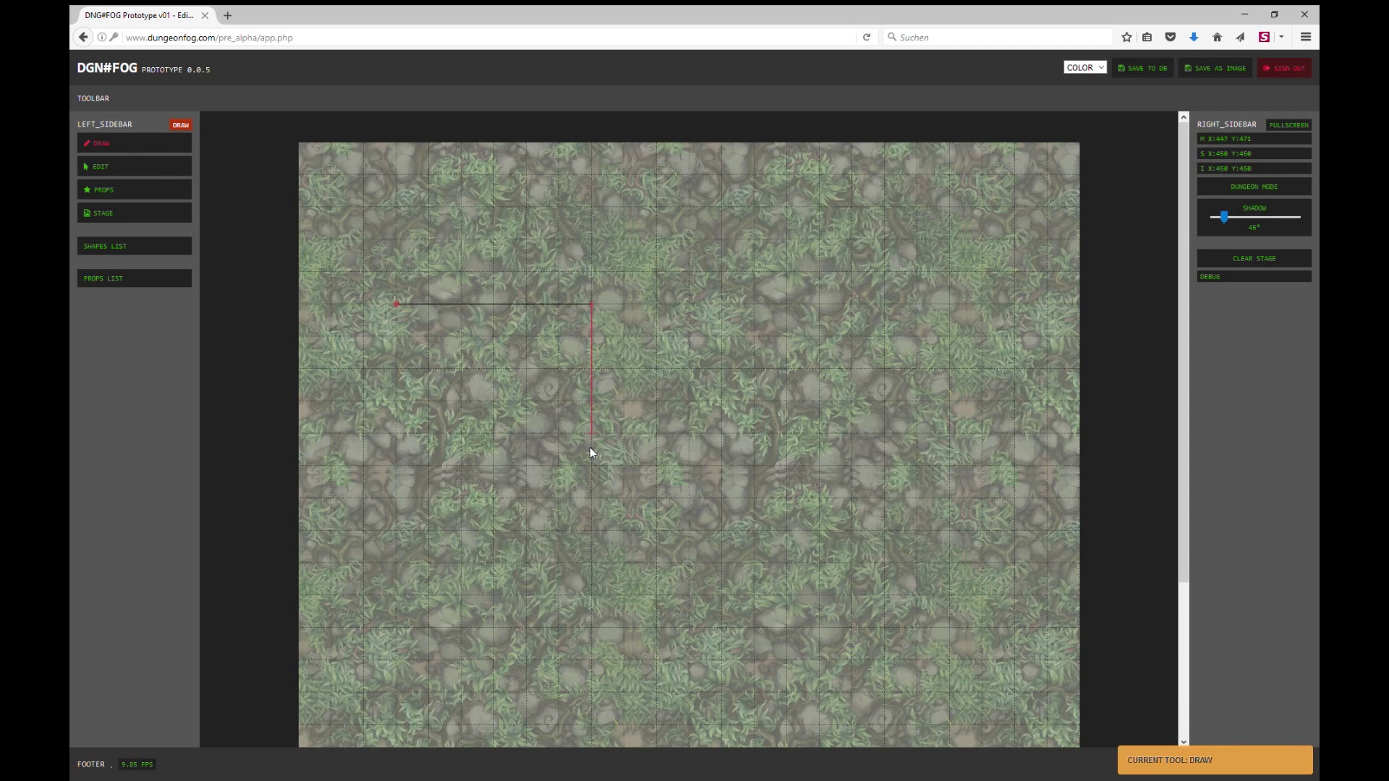
click(590, 448)
click(399, 434)
click(397, 308)
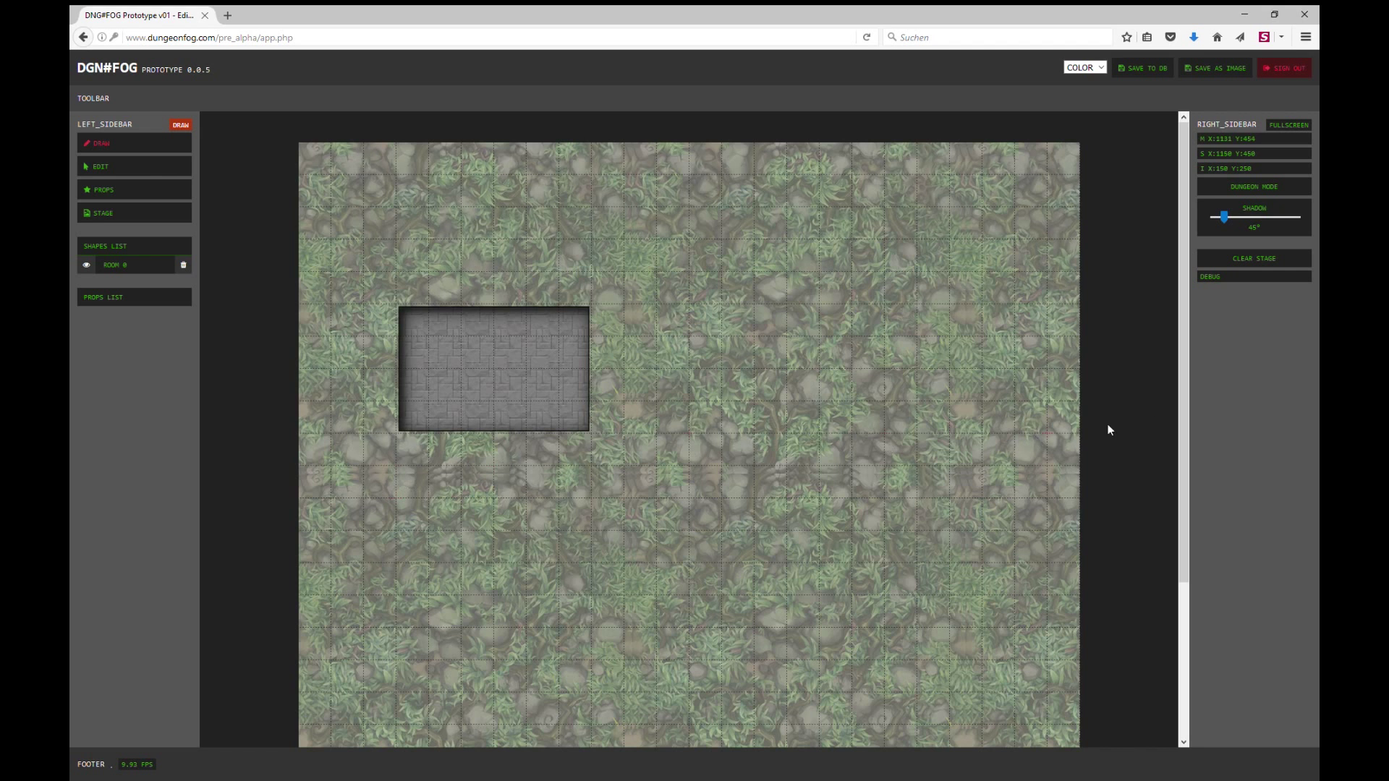
Set the stage ground to the dark cracked-stone BG tile.
click(170, 212)
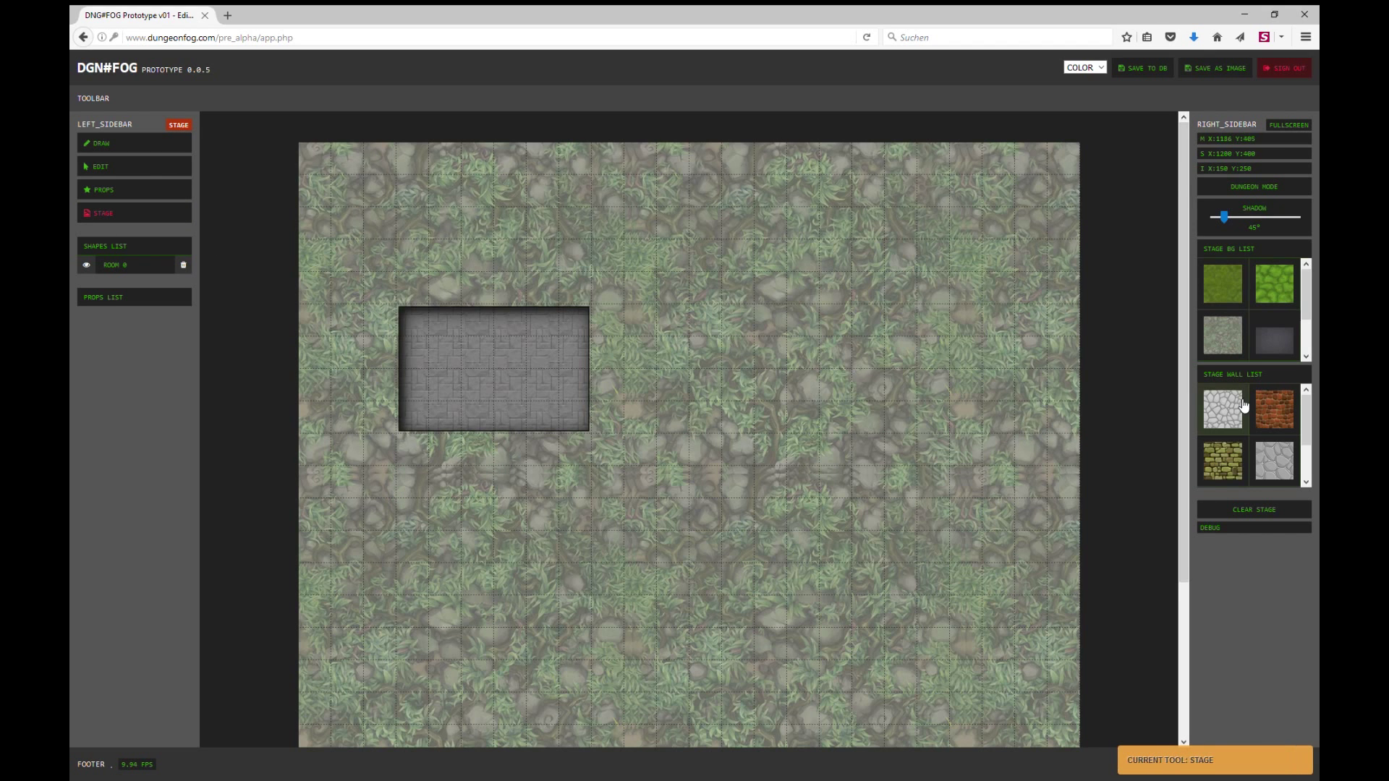
scroll(1236, 425, down, 3)
scroll(1236, 426, up, 3)
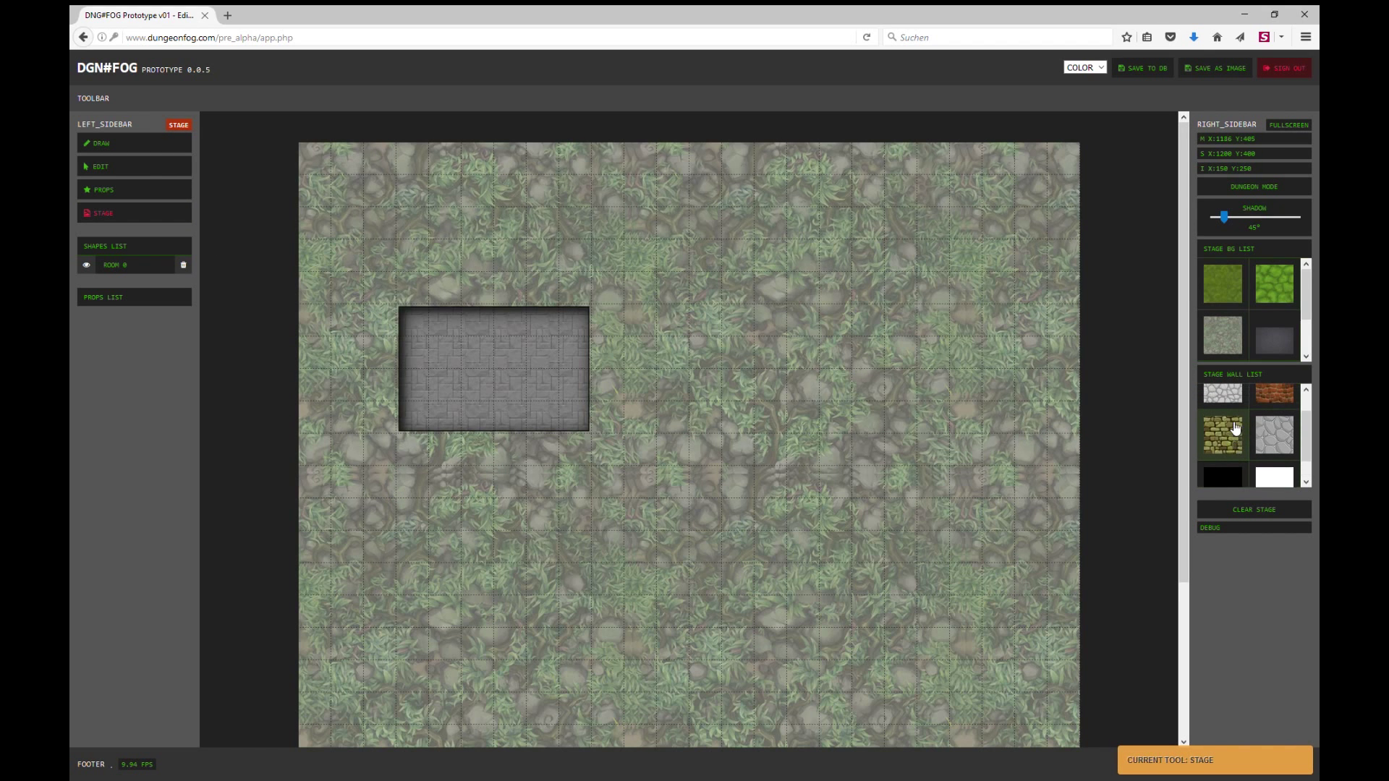
click(1276, 343)
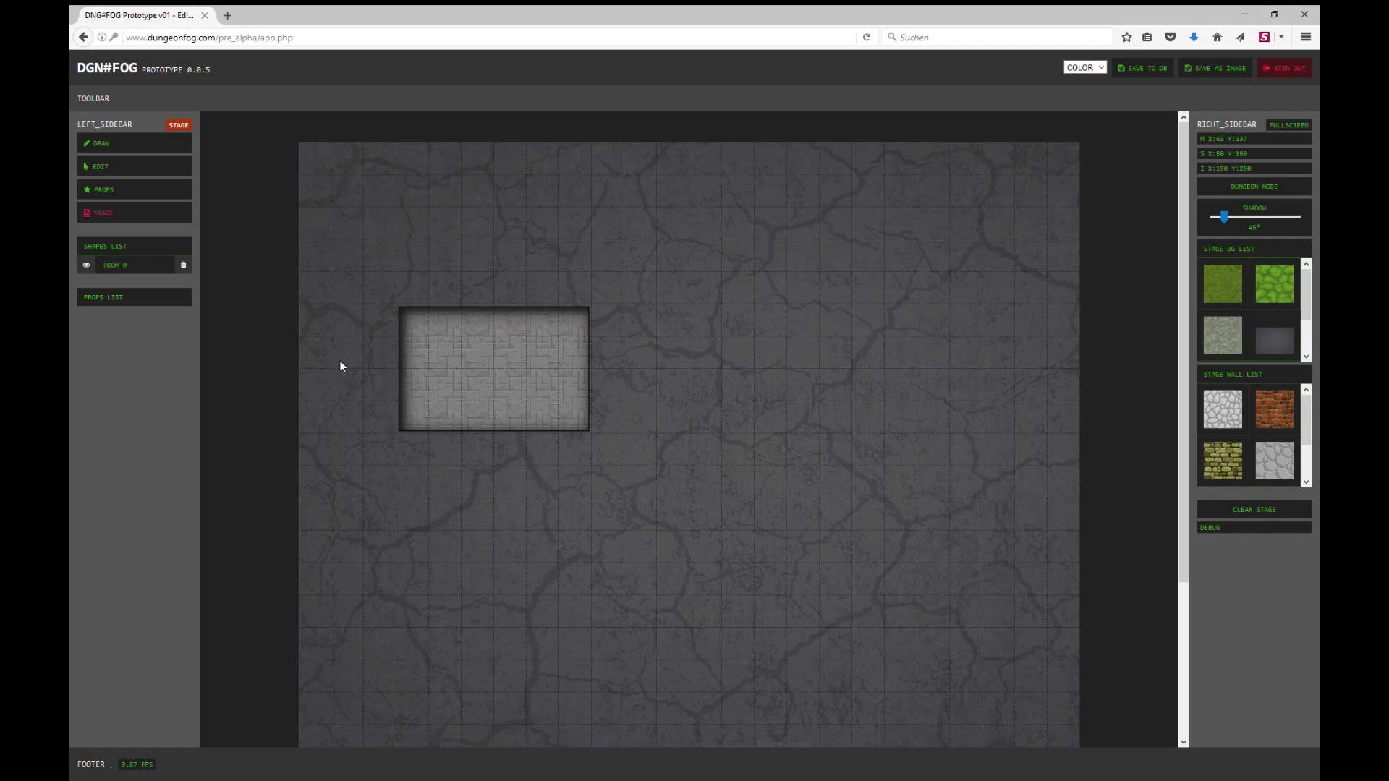
Draw a narrow corridor off the room's left side to the map edge.
click(137, 143)
click(392, 369)
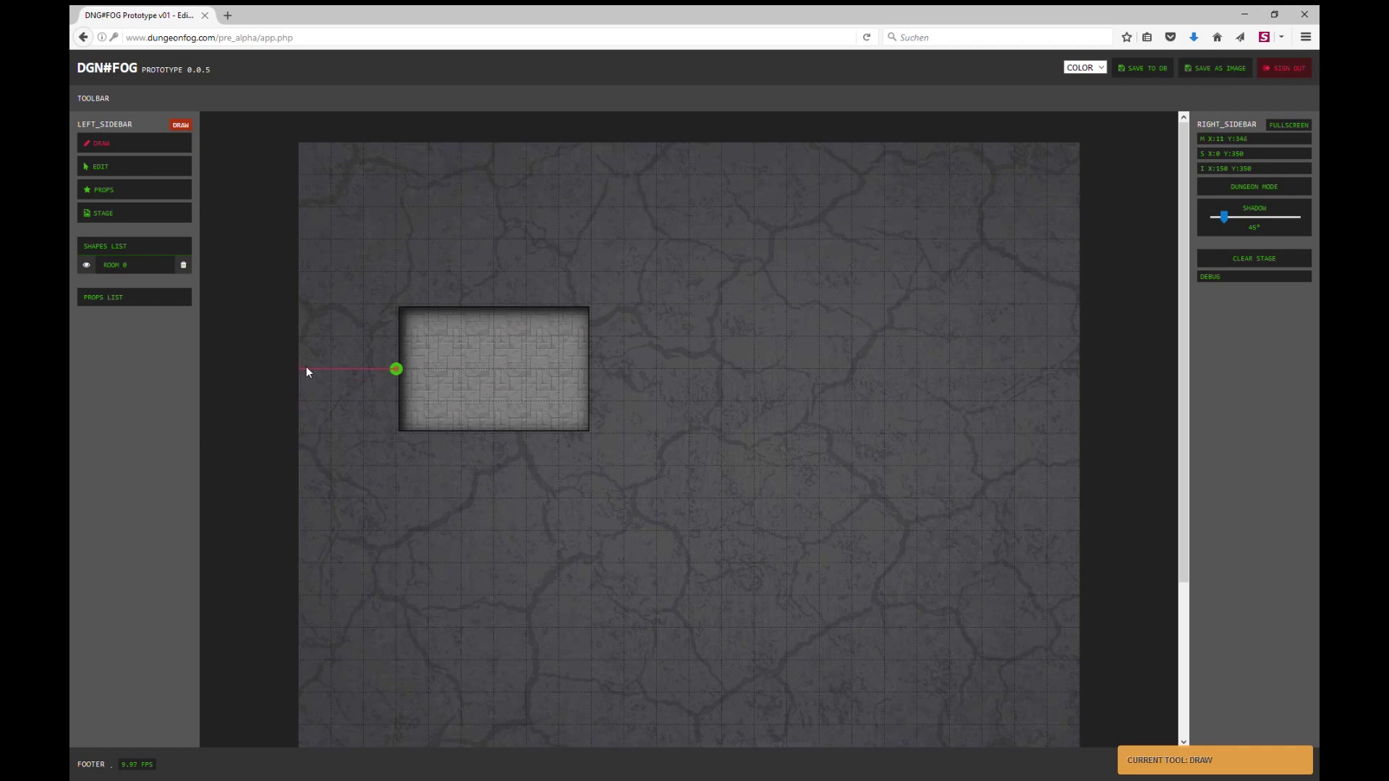
click(306, 367)
click(307, 402)
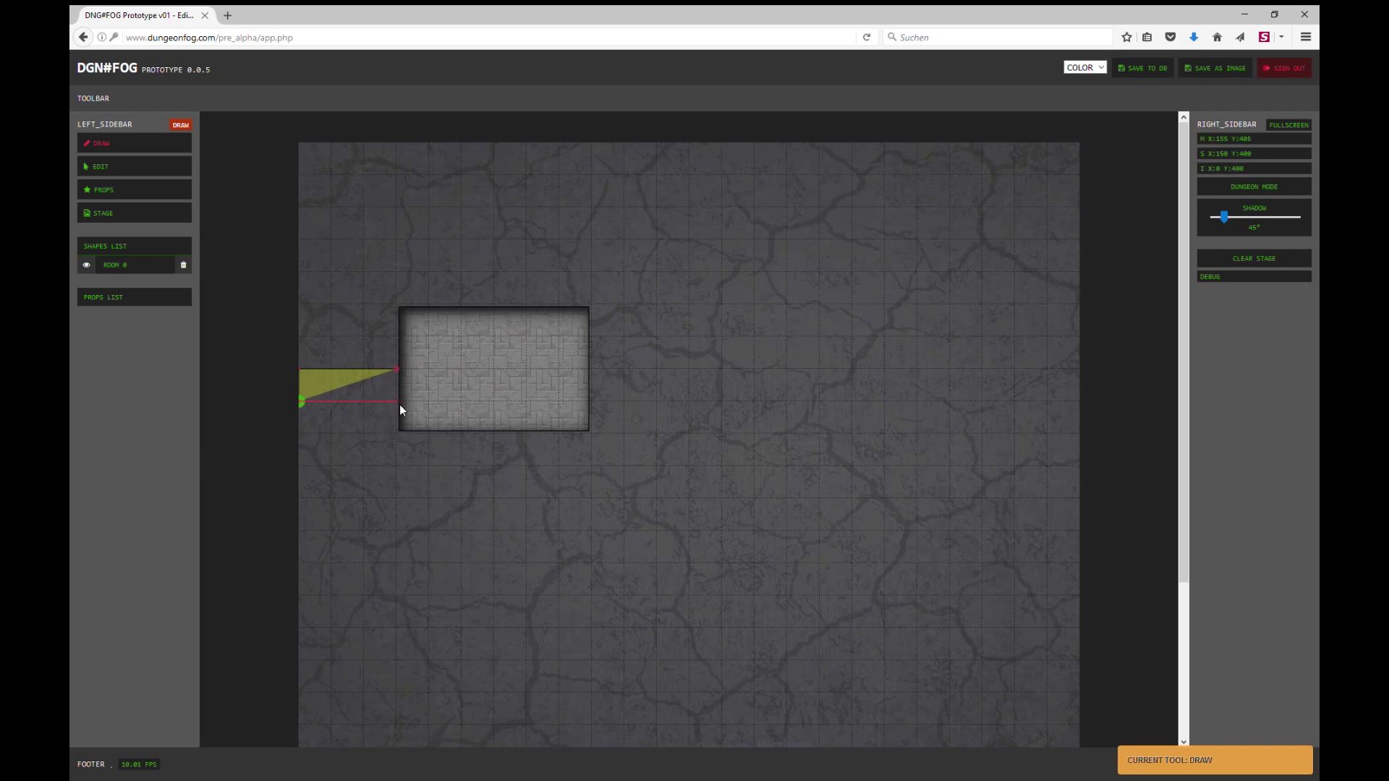
click(400, 405)
click(393, 370)
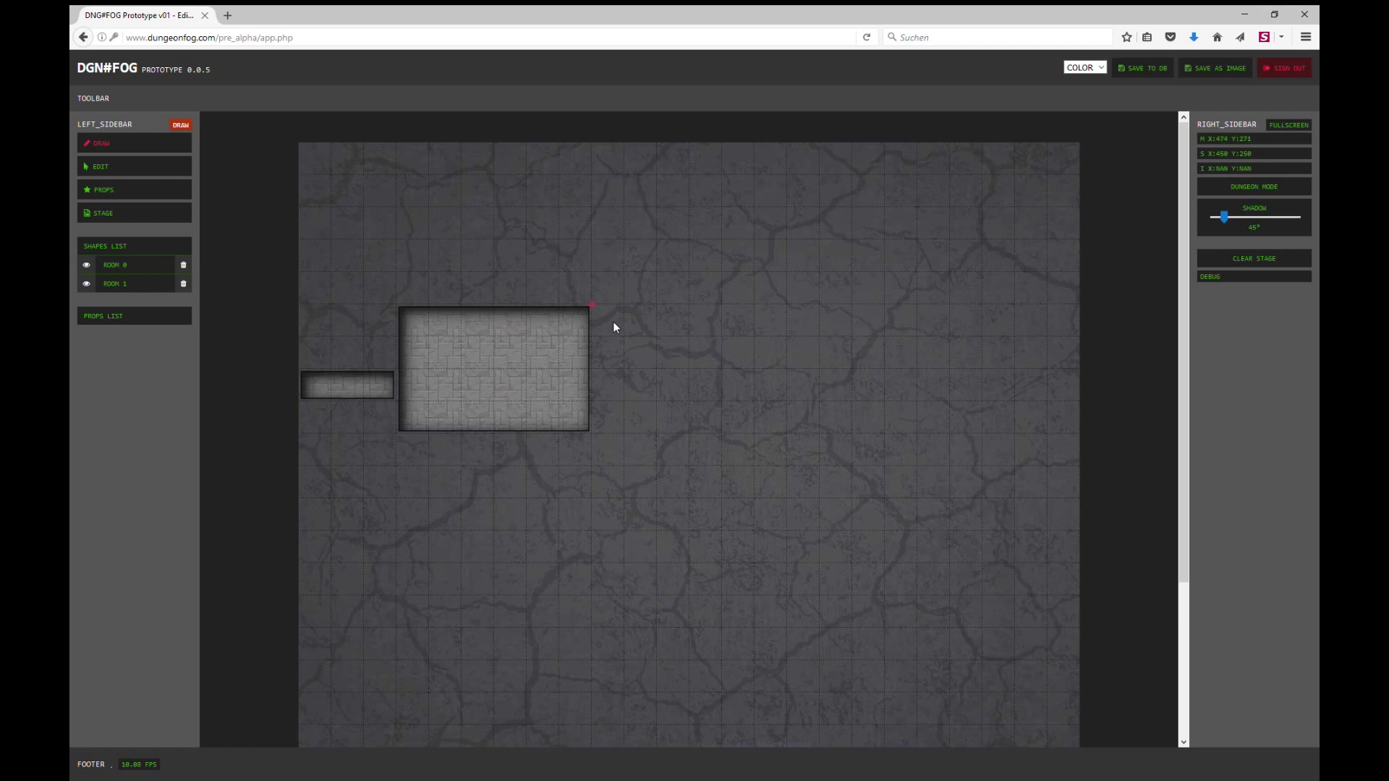
Outline an angular notched room joined to the main room's lower right.
click(653, 378)
click(628, 399)
click(655, 432)
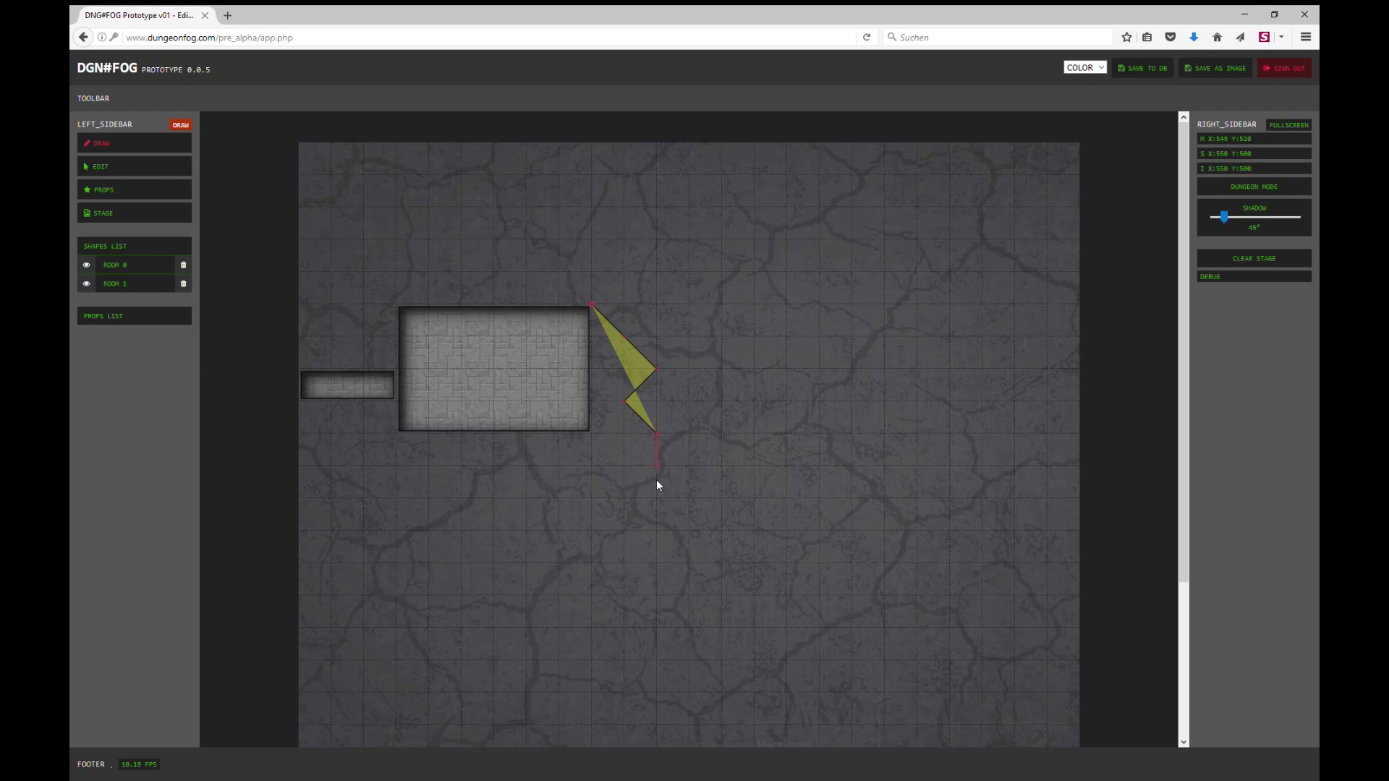
click(656, 474)
click(628, 512)
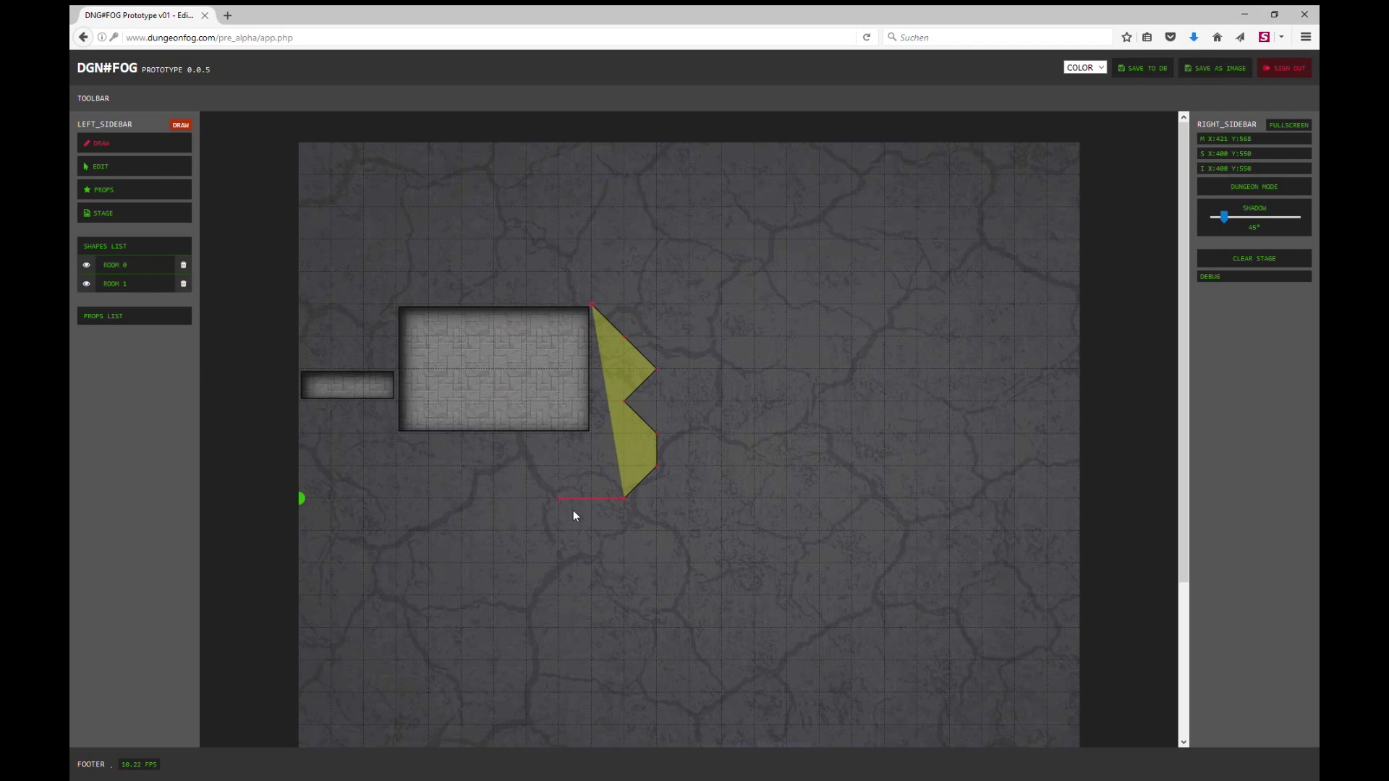
click(562, 506)
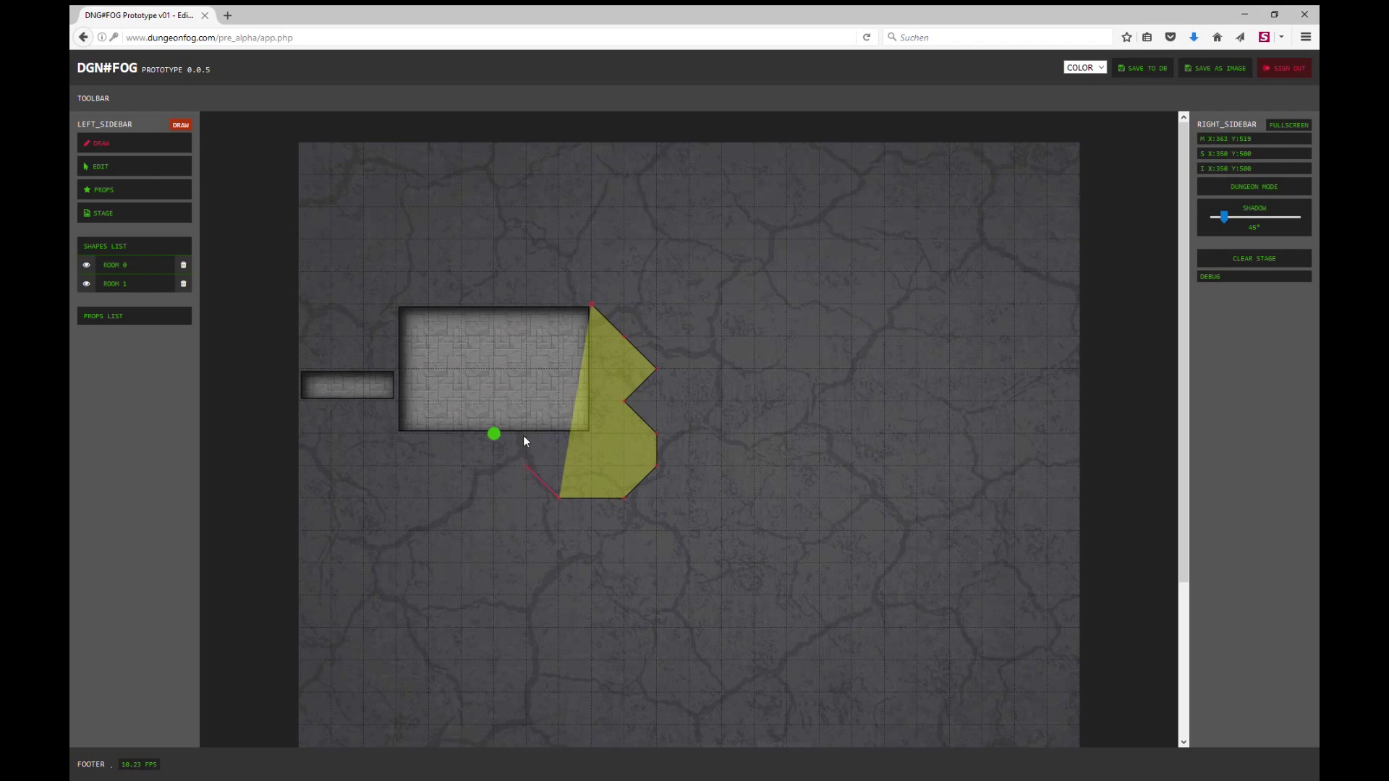
click(525, 439)
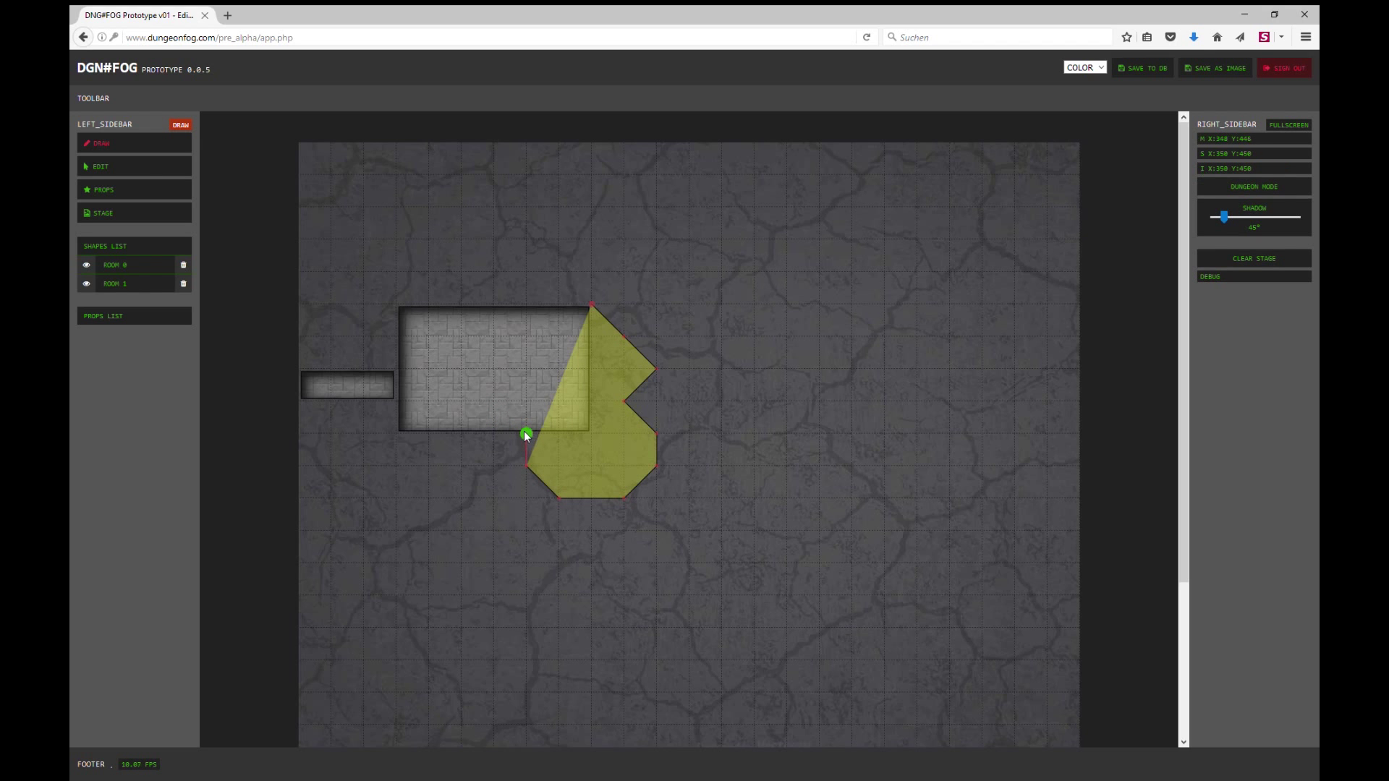
click(526, 433)
click(590, 434)
click(592, 307)
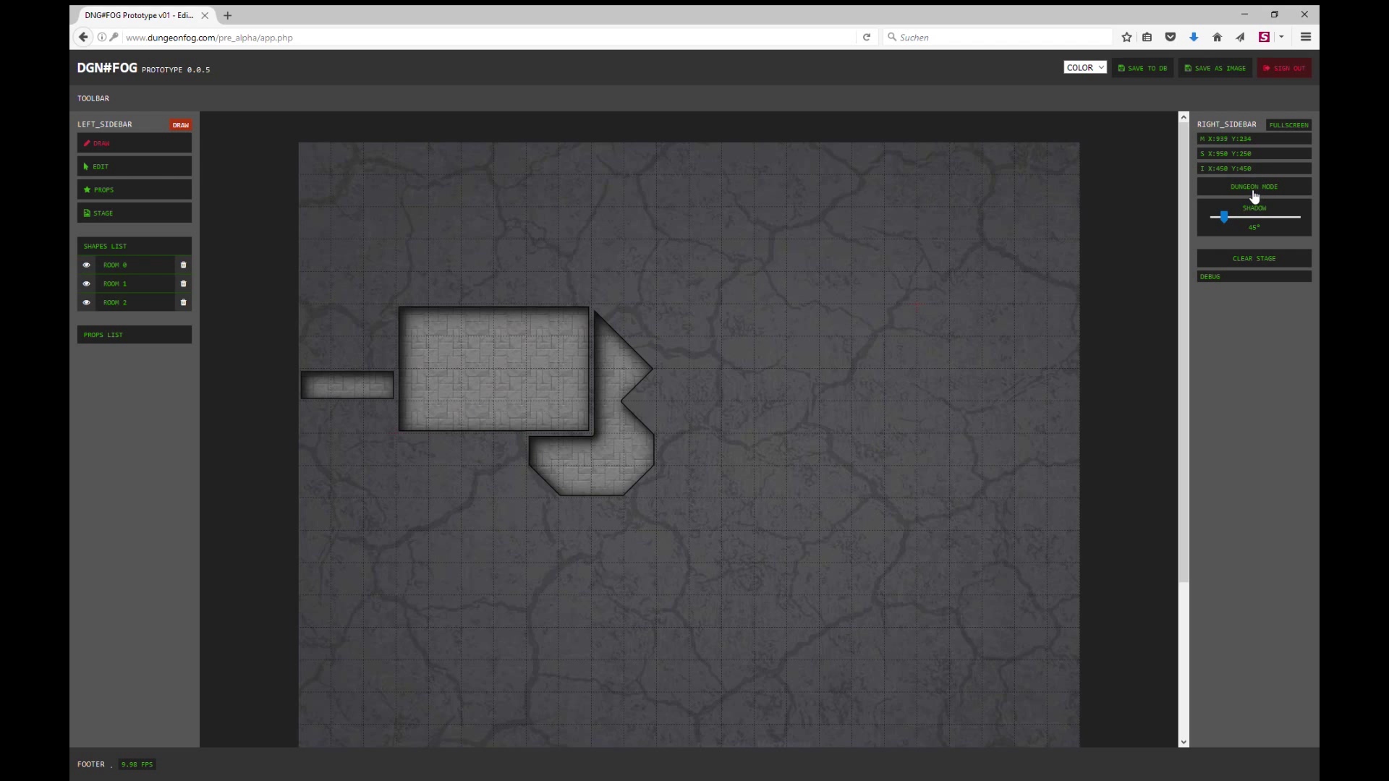
Show light stone walls and draw a bent hallway down from the main room.
click(1256, 190)
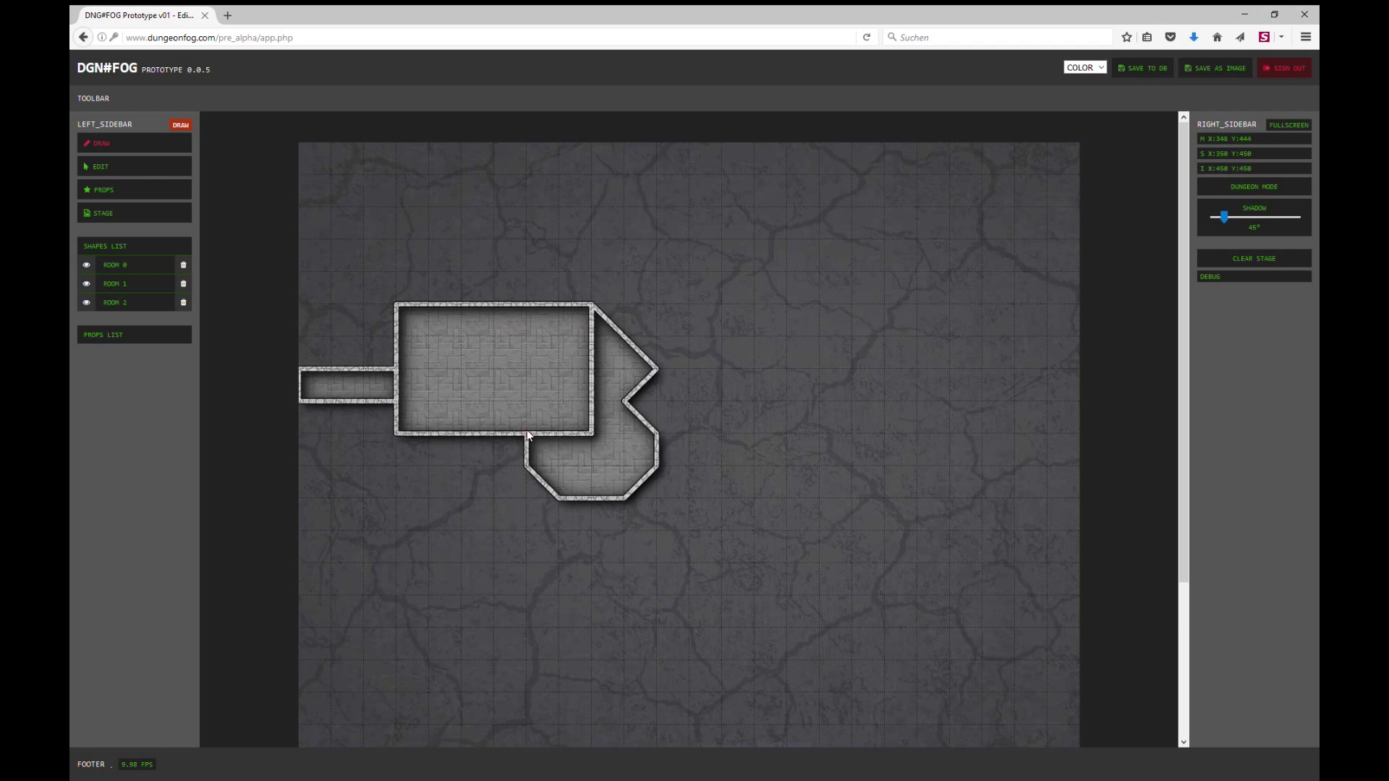
click(493, 467)
click(457, 499)
click(463, 532)
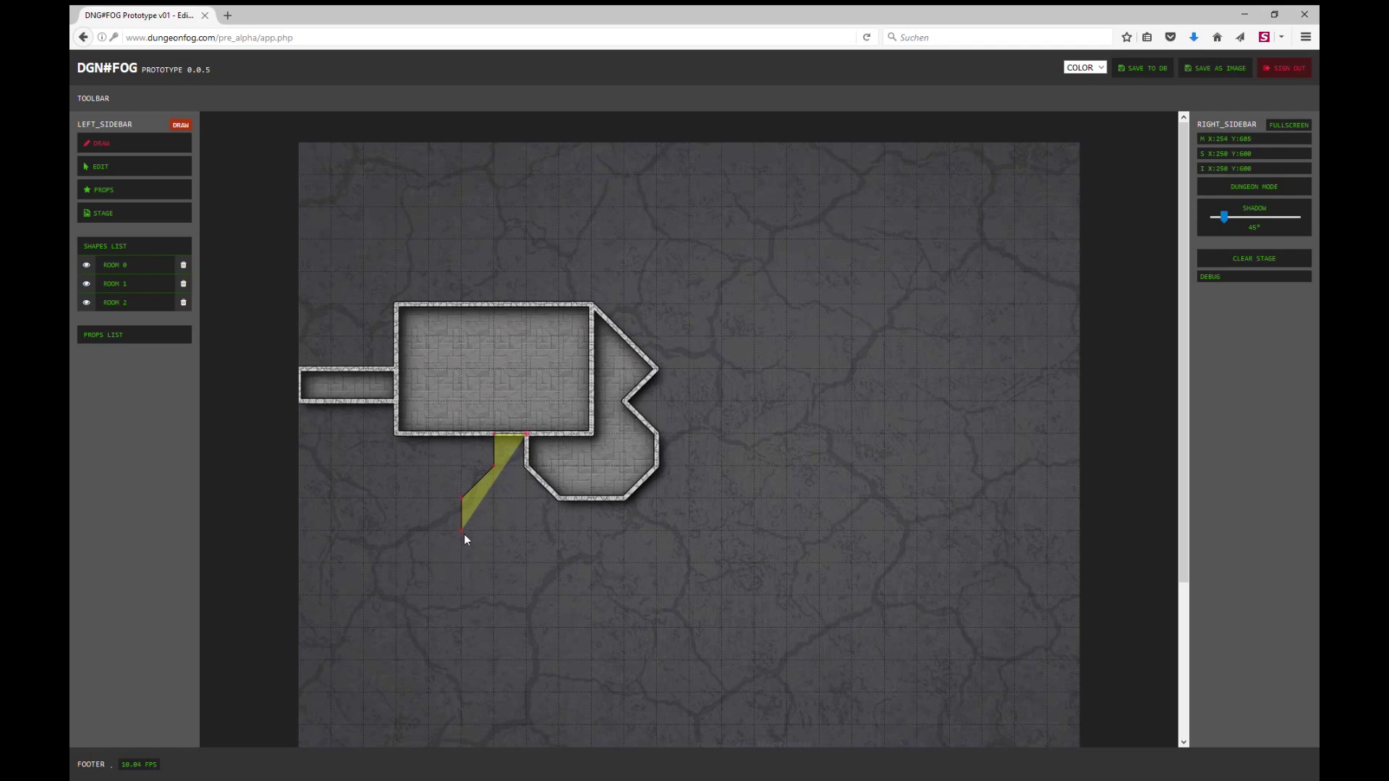
click(461, 594)
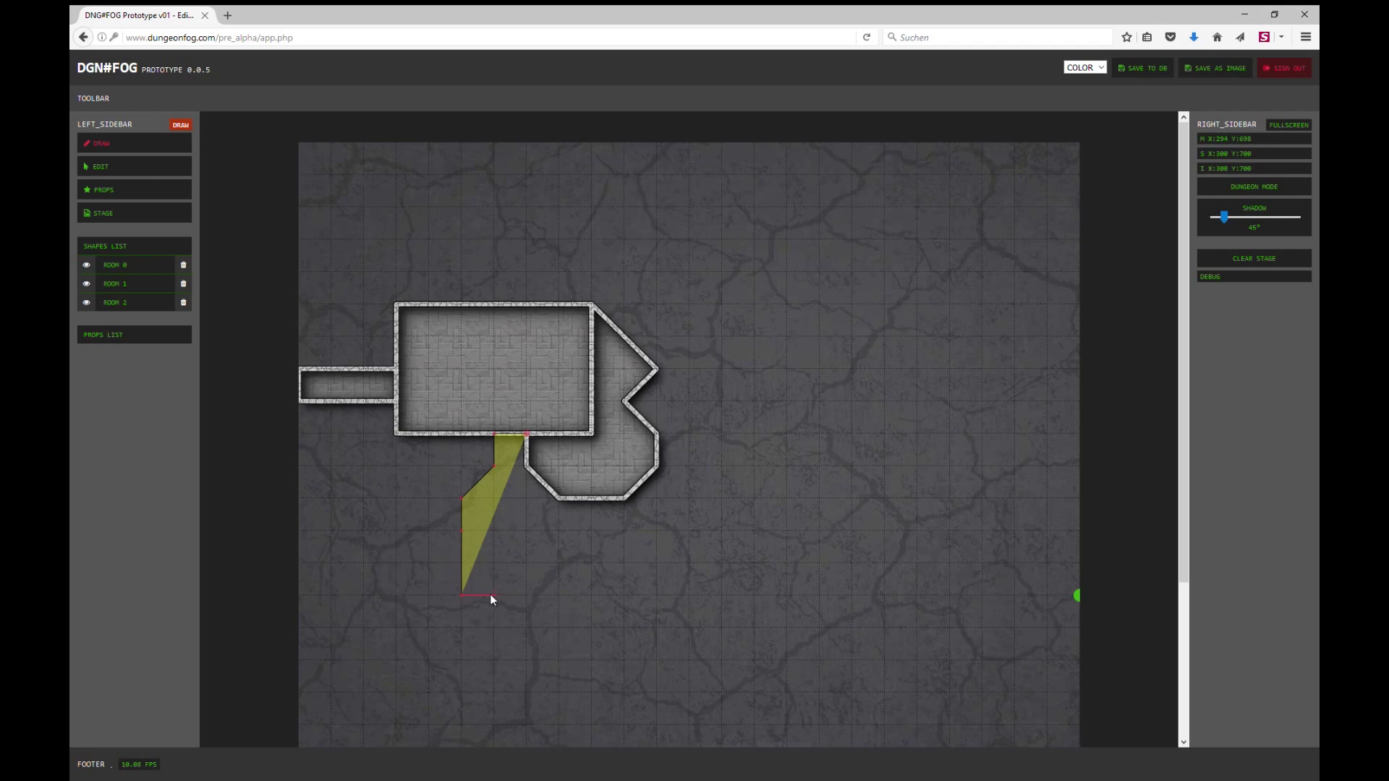
click(493, 595)
double_click(495, 526)
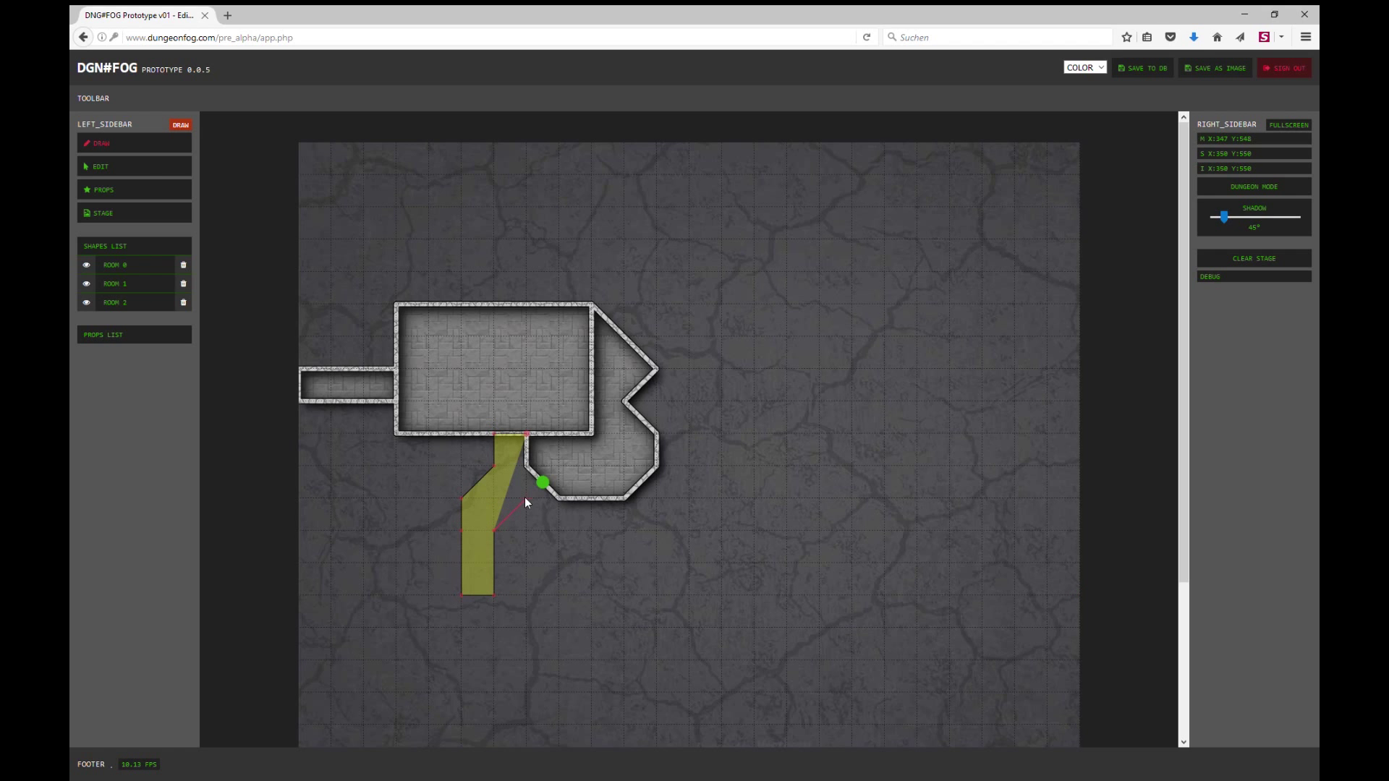
click(528, 436)
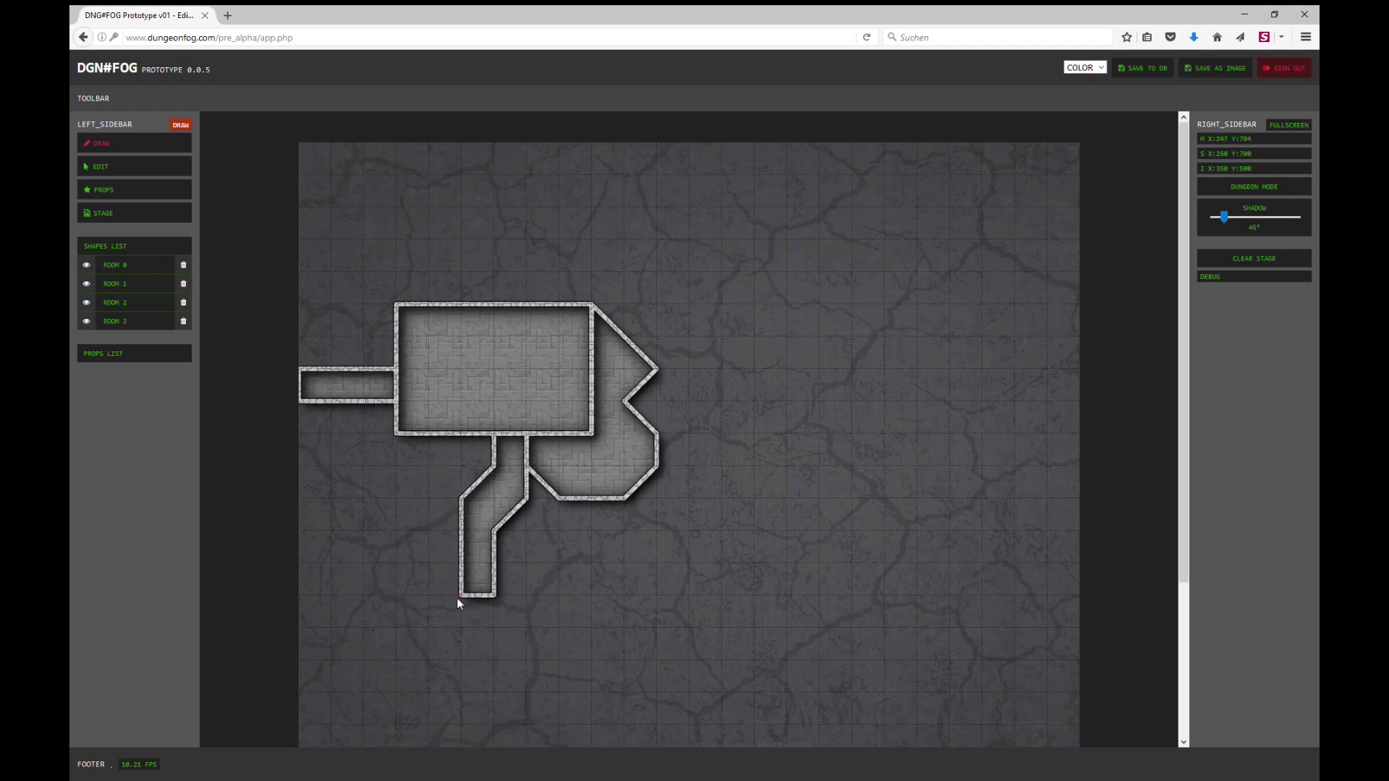
Outline an octagonal chamber at the hallway's lower end.
click(426, 628)
click(424, 660)
click(462, 695)
click(494, 692)
click(526, 660)
click(526, 628)
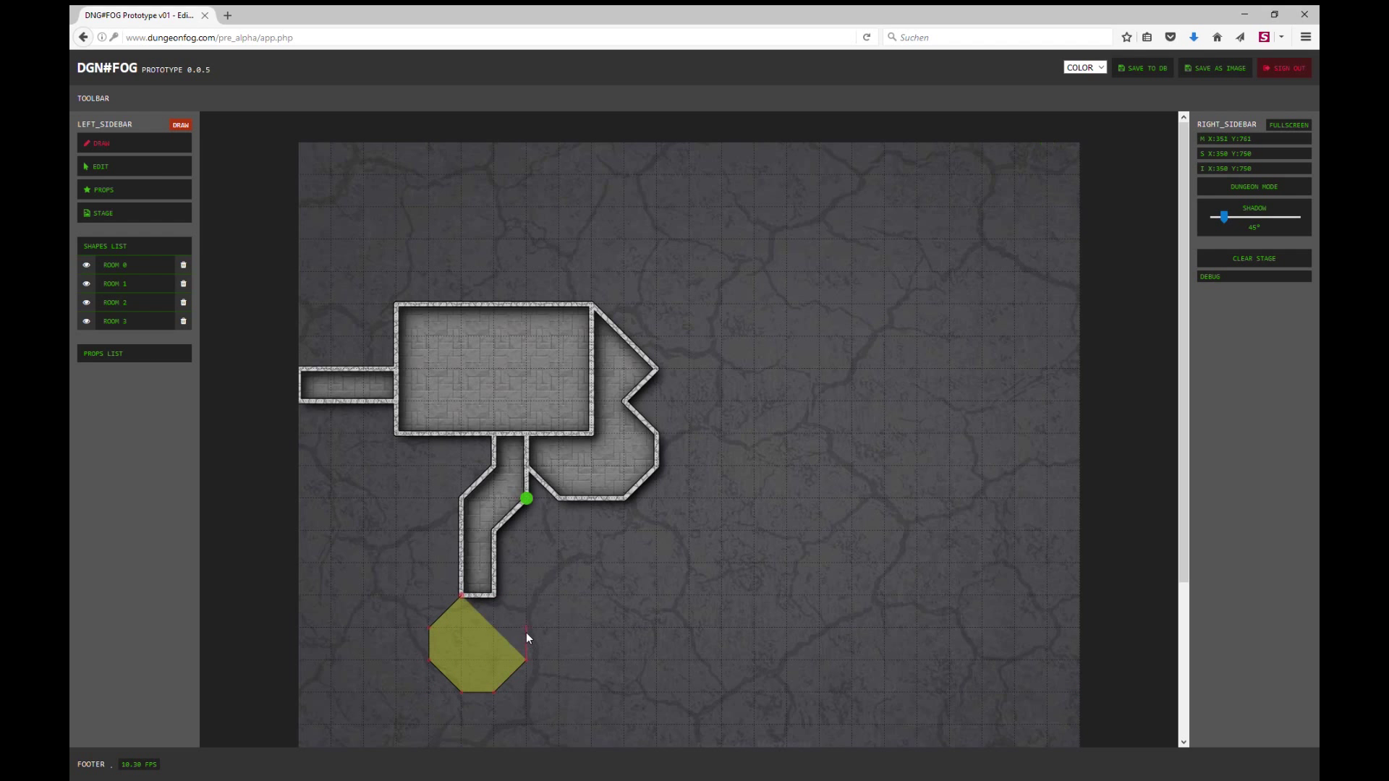
click(462, 598)
click(462, 599)
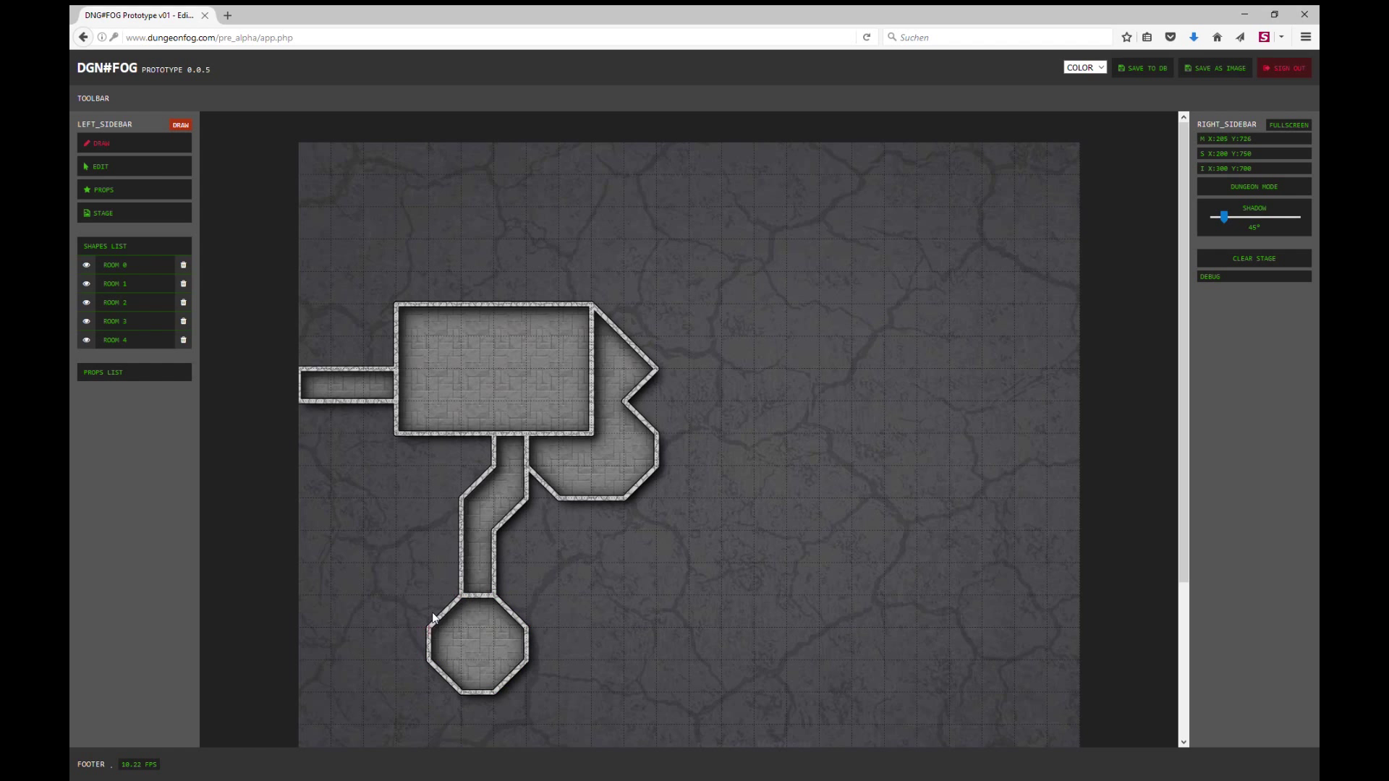
Toggle DUNGEON MODE so all five rooms get dark shadowed edges.
click(1269, 188)
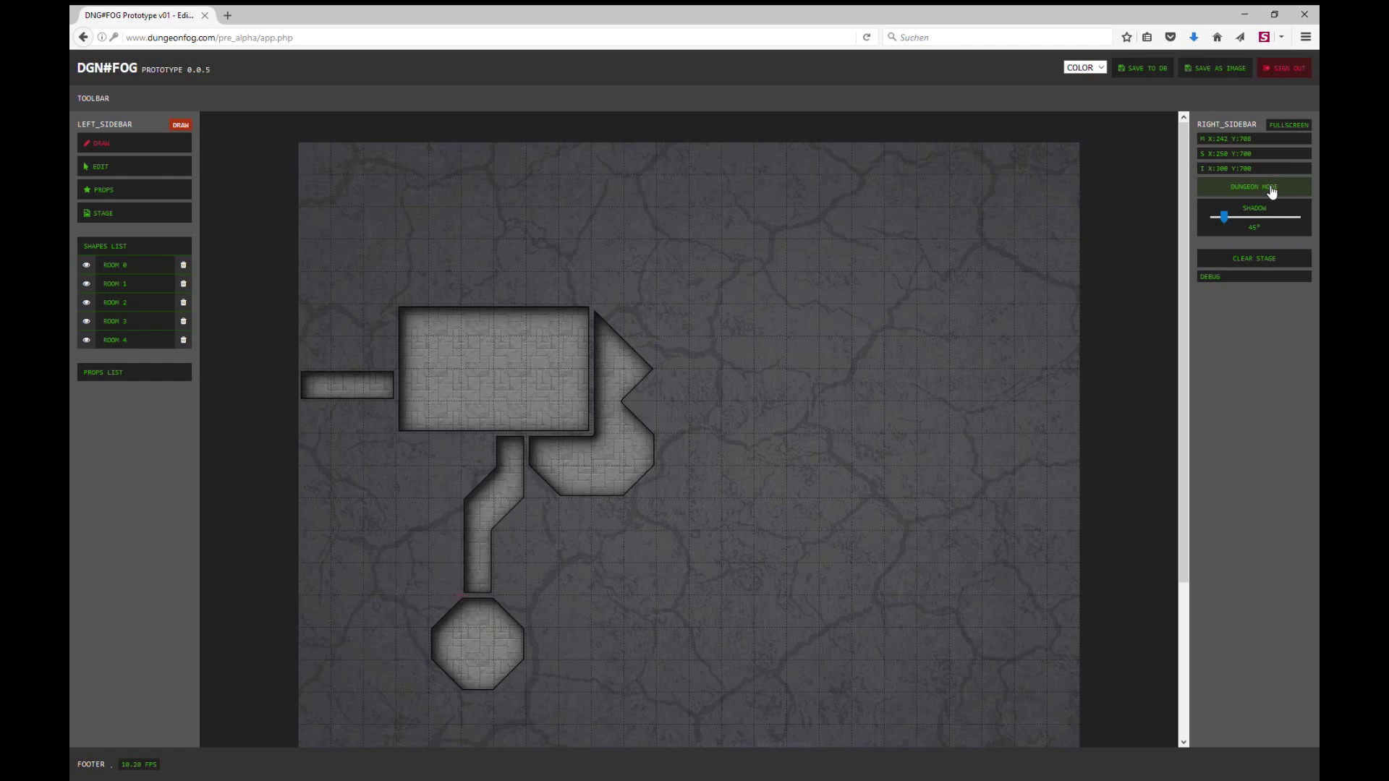